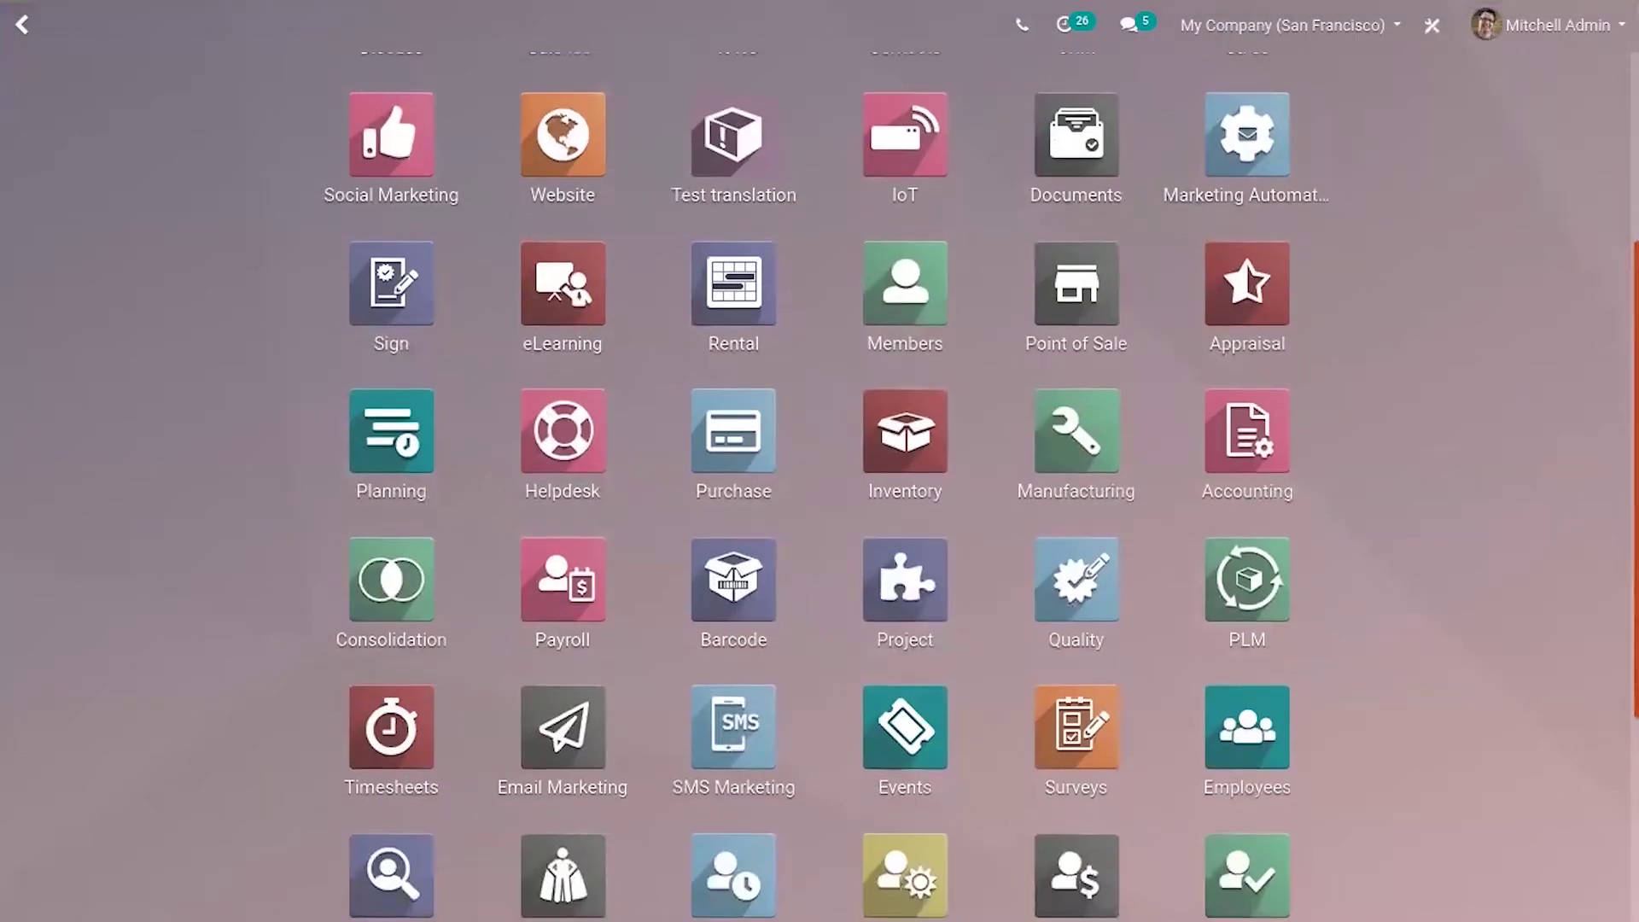
# Start a new deferred expense model in the Accounting configuration.
pyautogui.scroll(3, 820, 512)
pyautogui.scroll(-2, 819, 512)
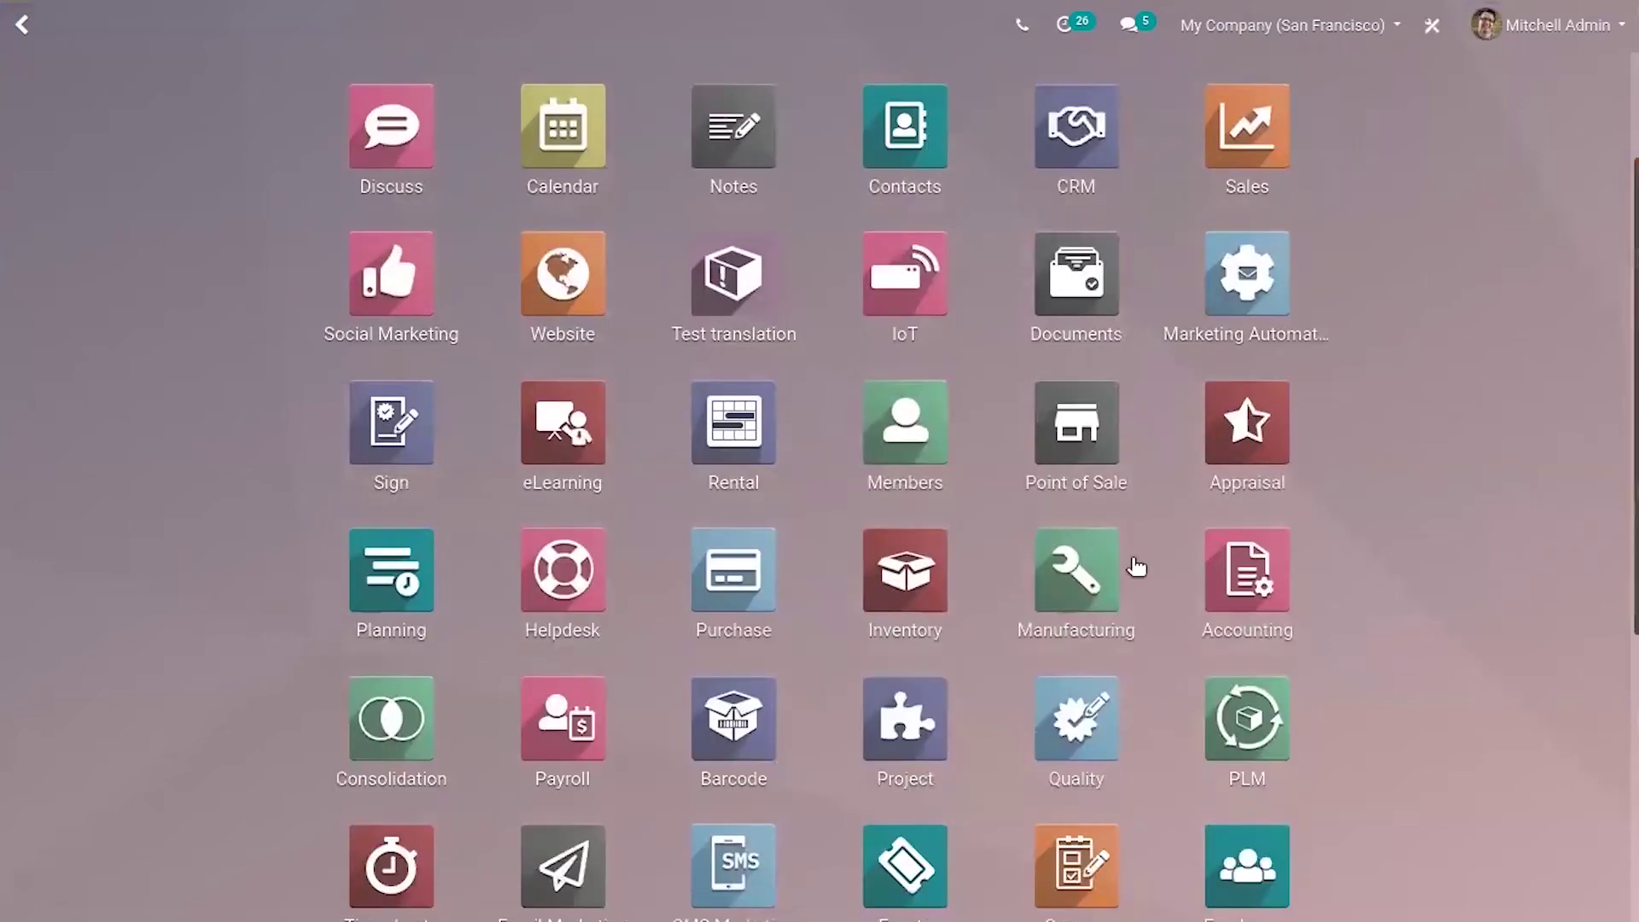
pyautogui.click(1235, 580)
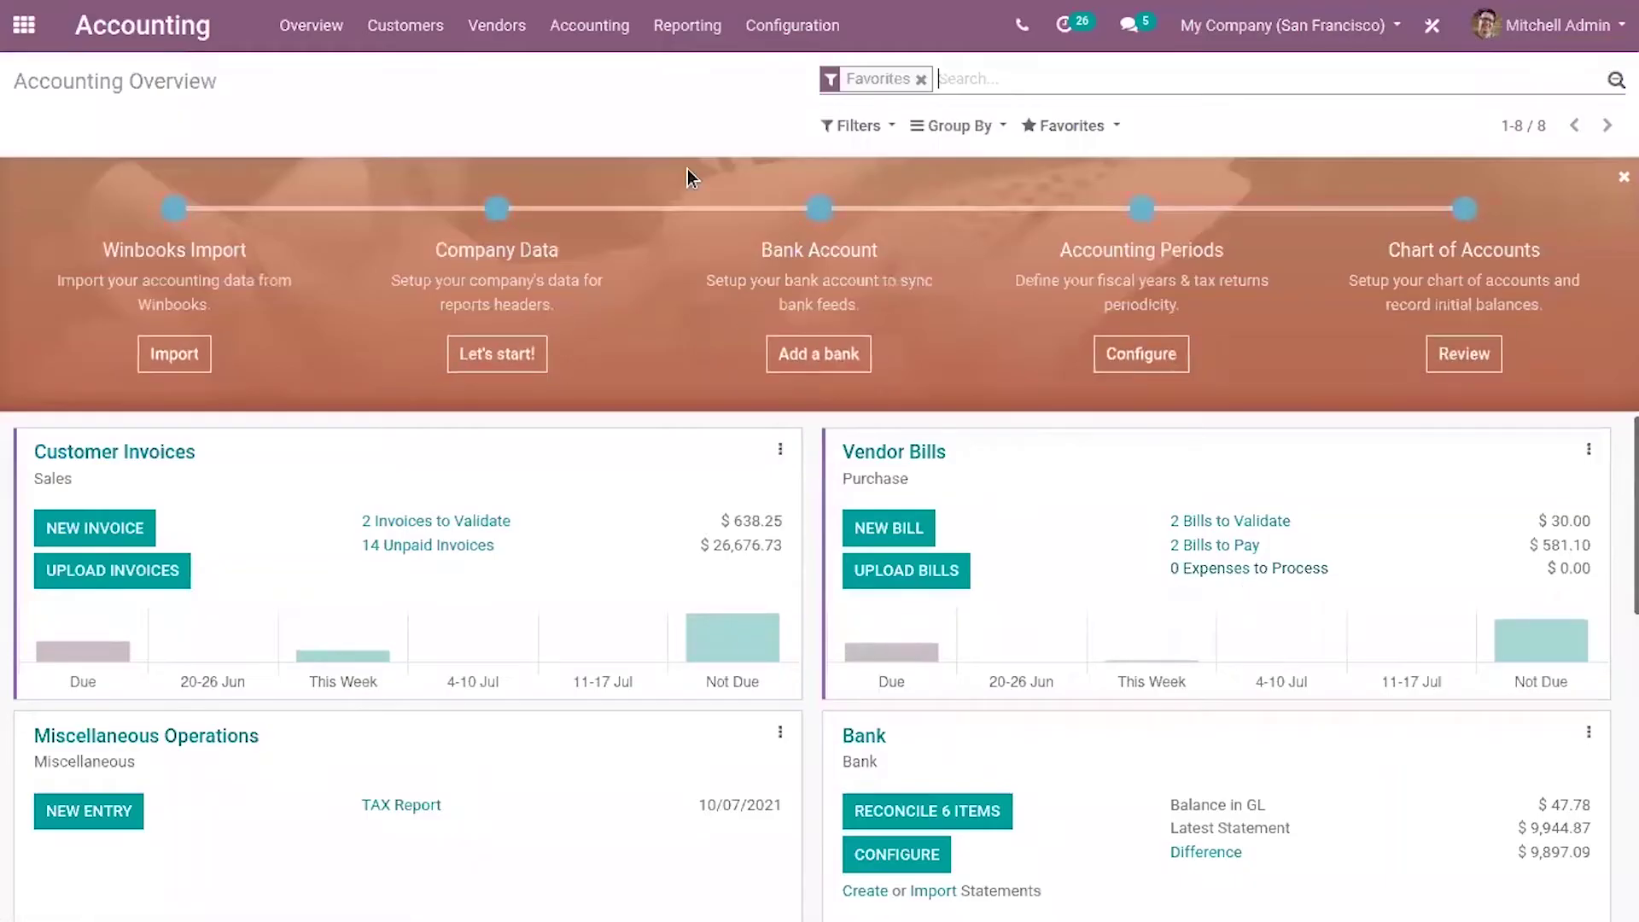
pyautogui.click(776, 26)
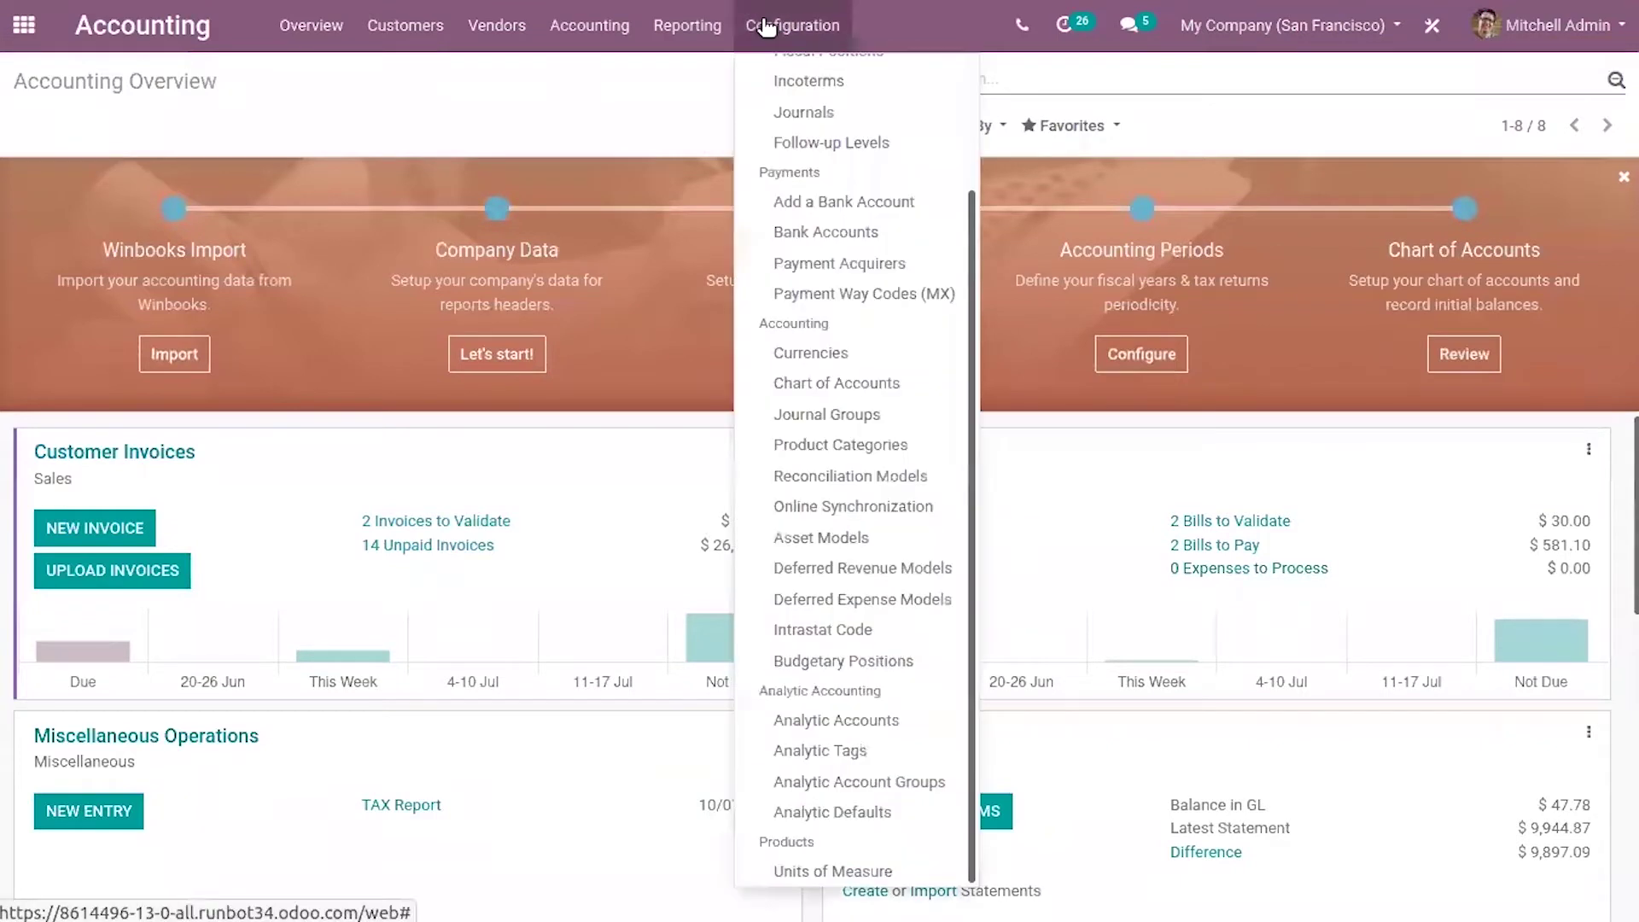
pyautogui.click(892, 602)
pyautogui.click(67, 137)
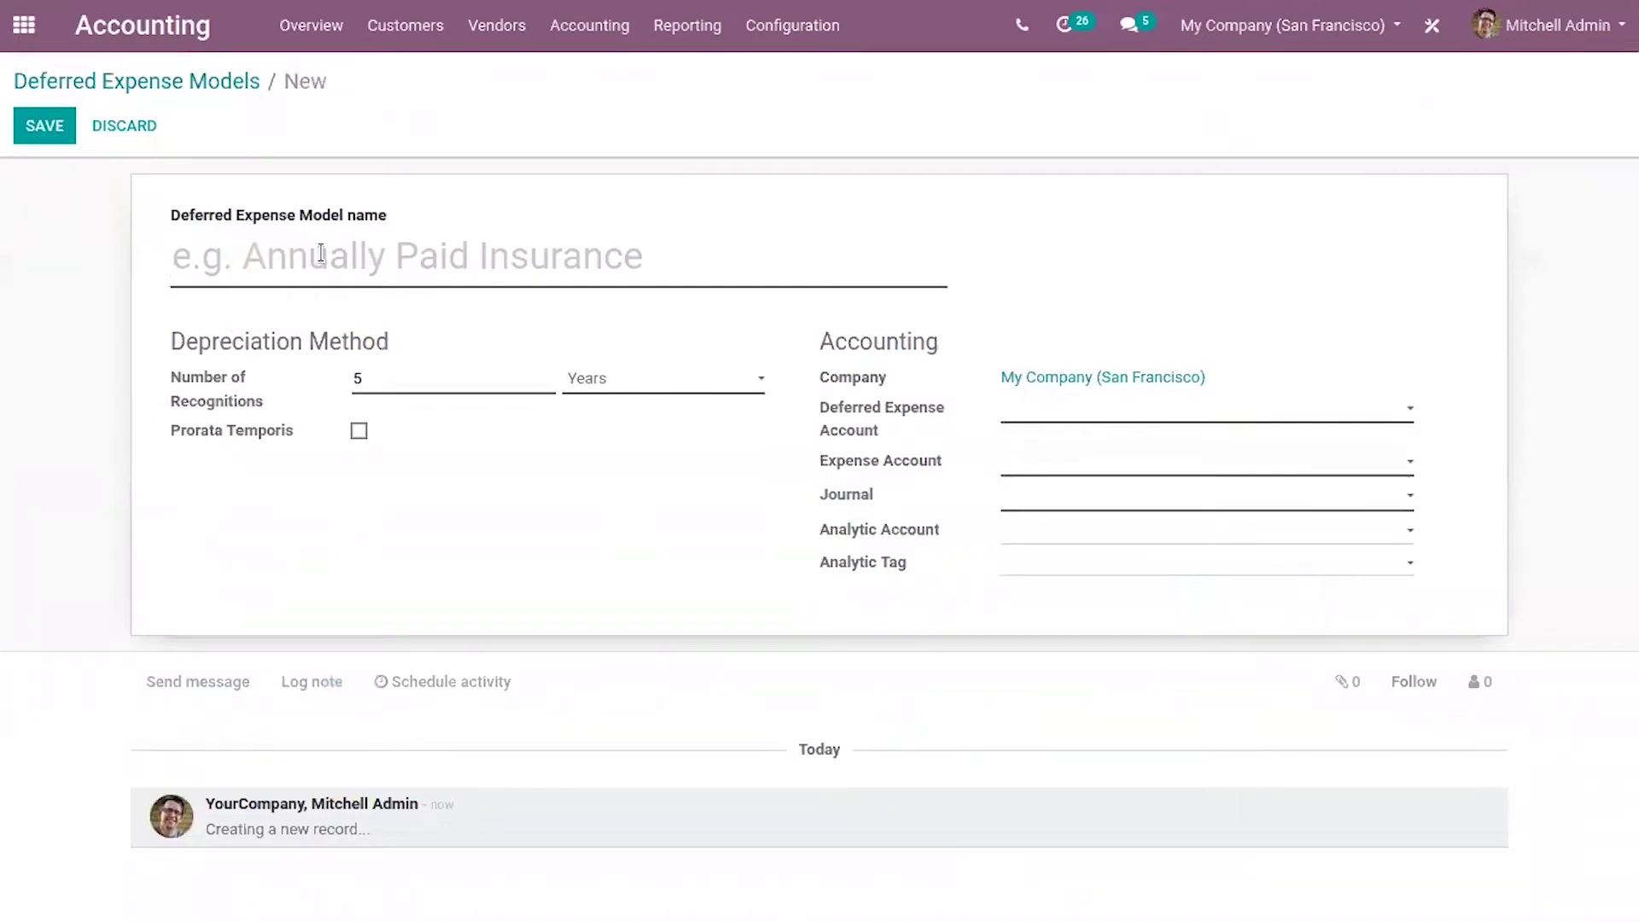
# Name the deferred expense model "One Year of Insurance".
pyautogui.write('One ')
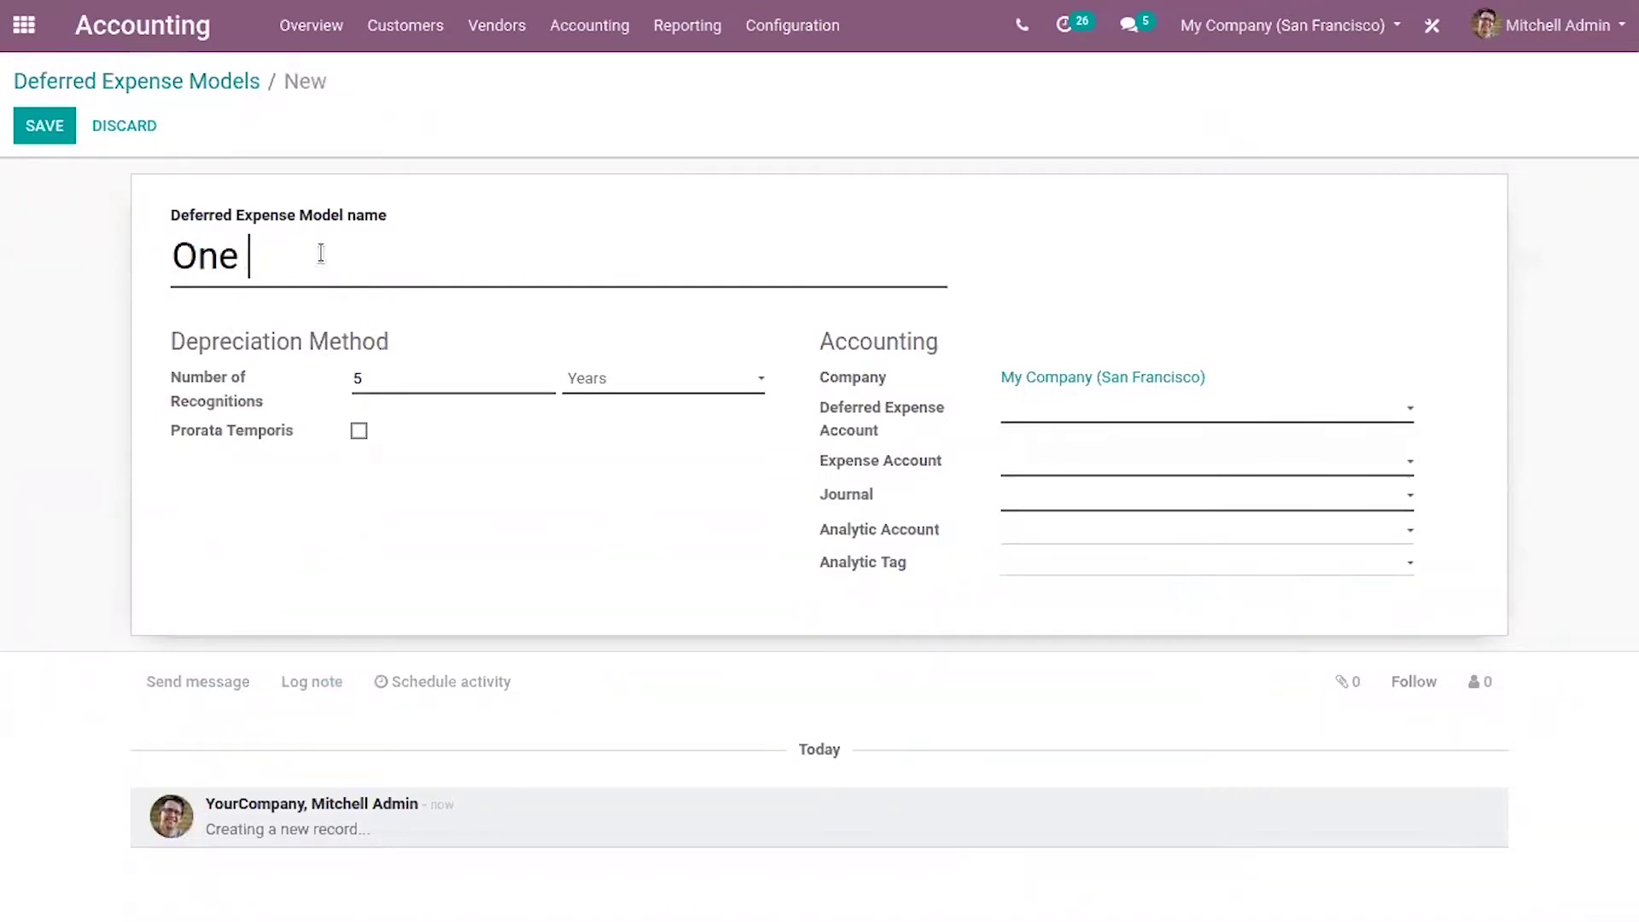
pyautogui.write('Year')
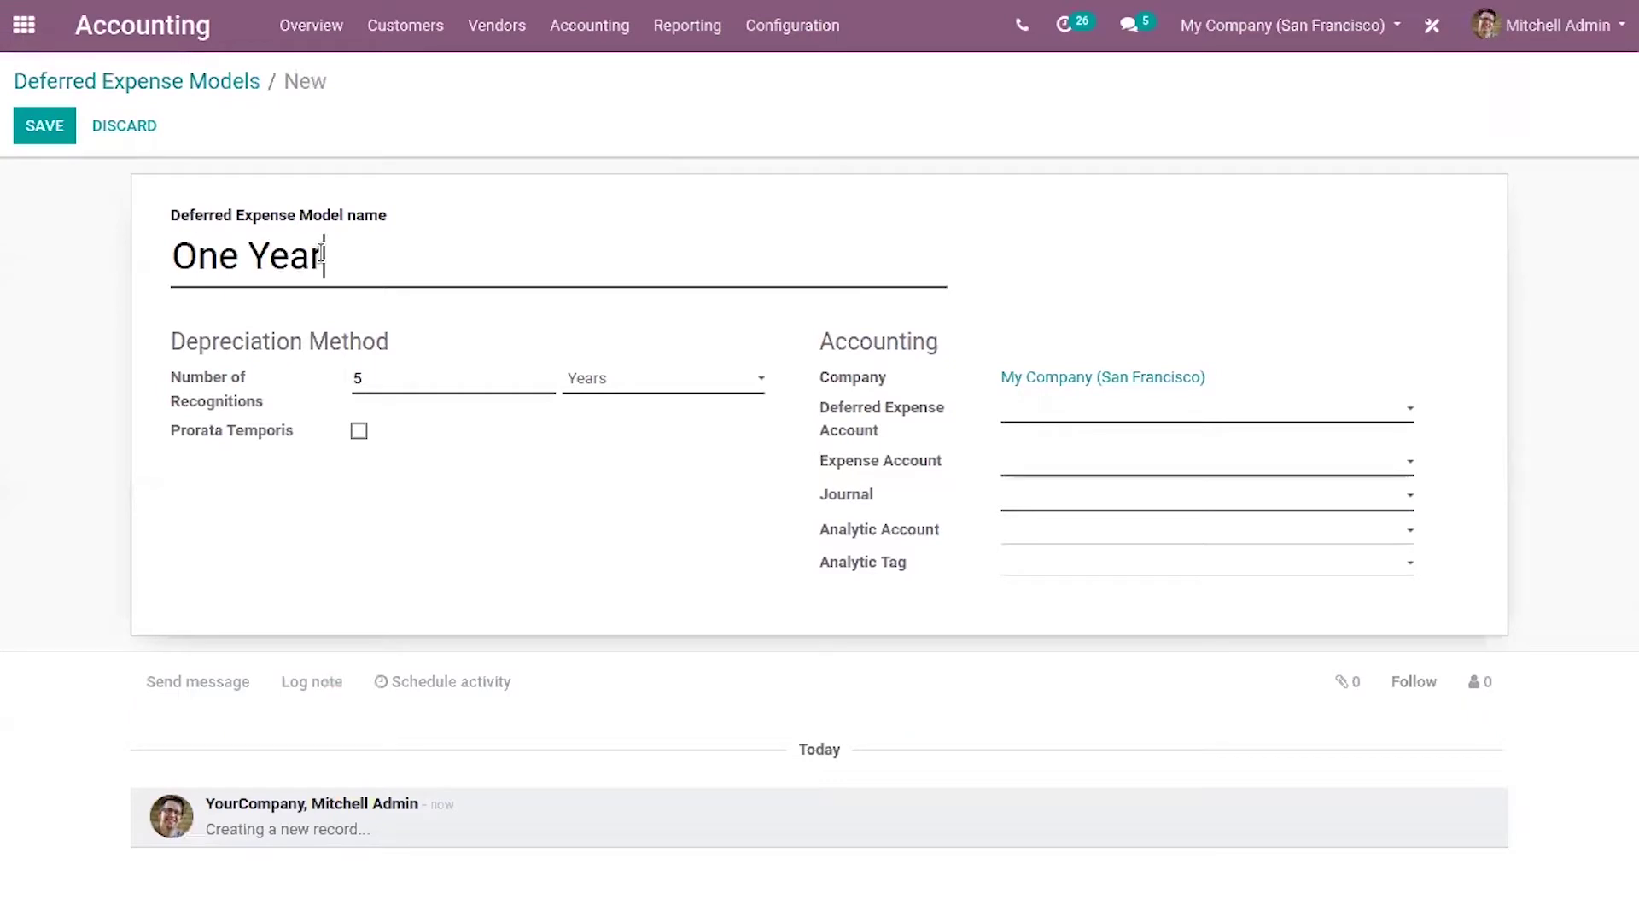
pyautogui.write(' of Insu')
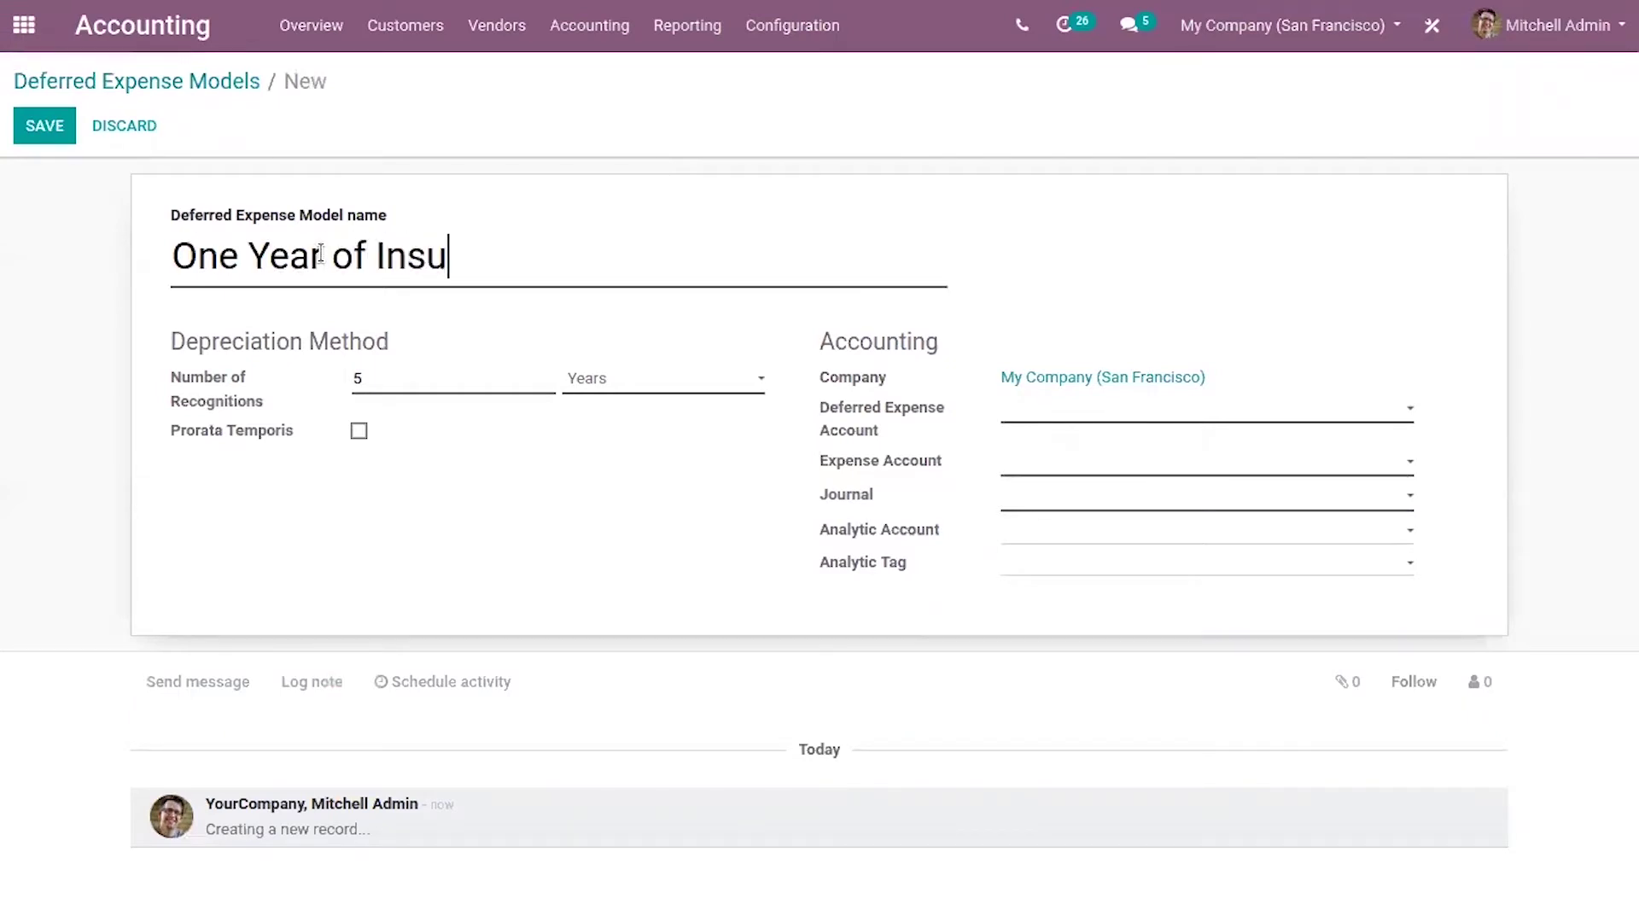
pyautogui.write('rance')
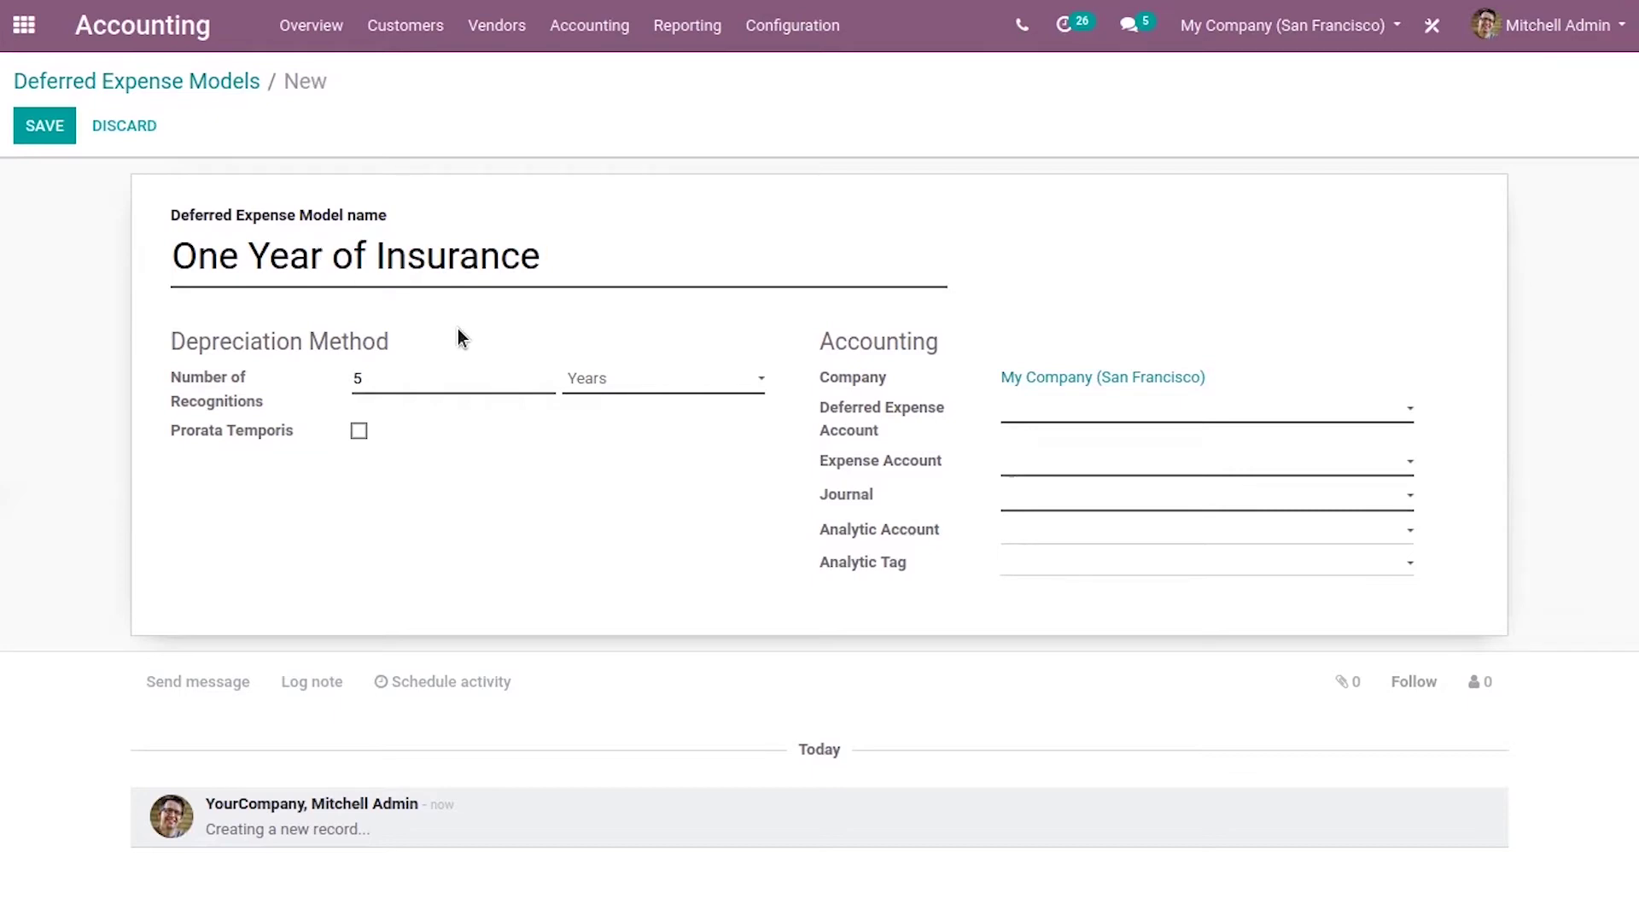
# Set the model's number of recognitions to 12 Months.
pyautogui.click(413, 372)
pyautogui.press('BackSpace')
pyautogui.write('12')
pyautogui.click(639, 381)
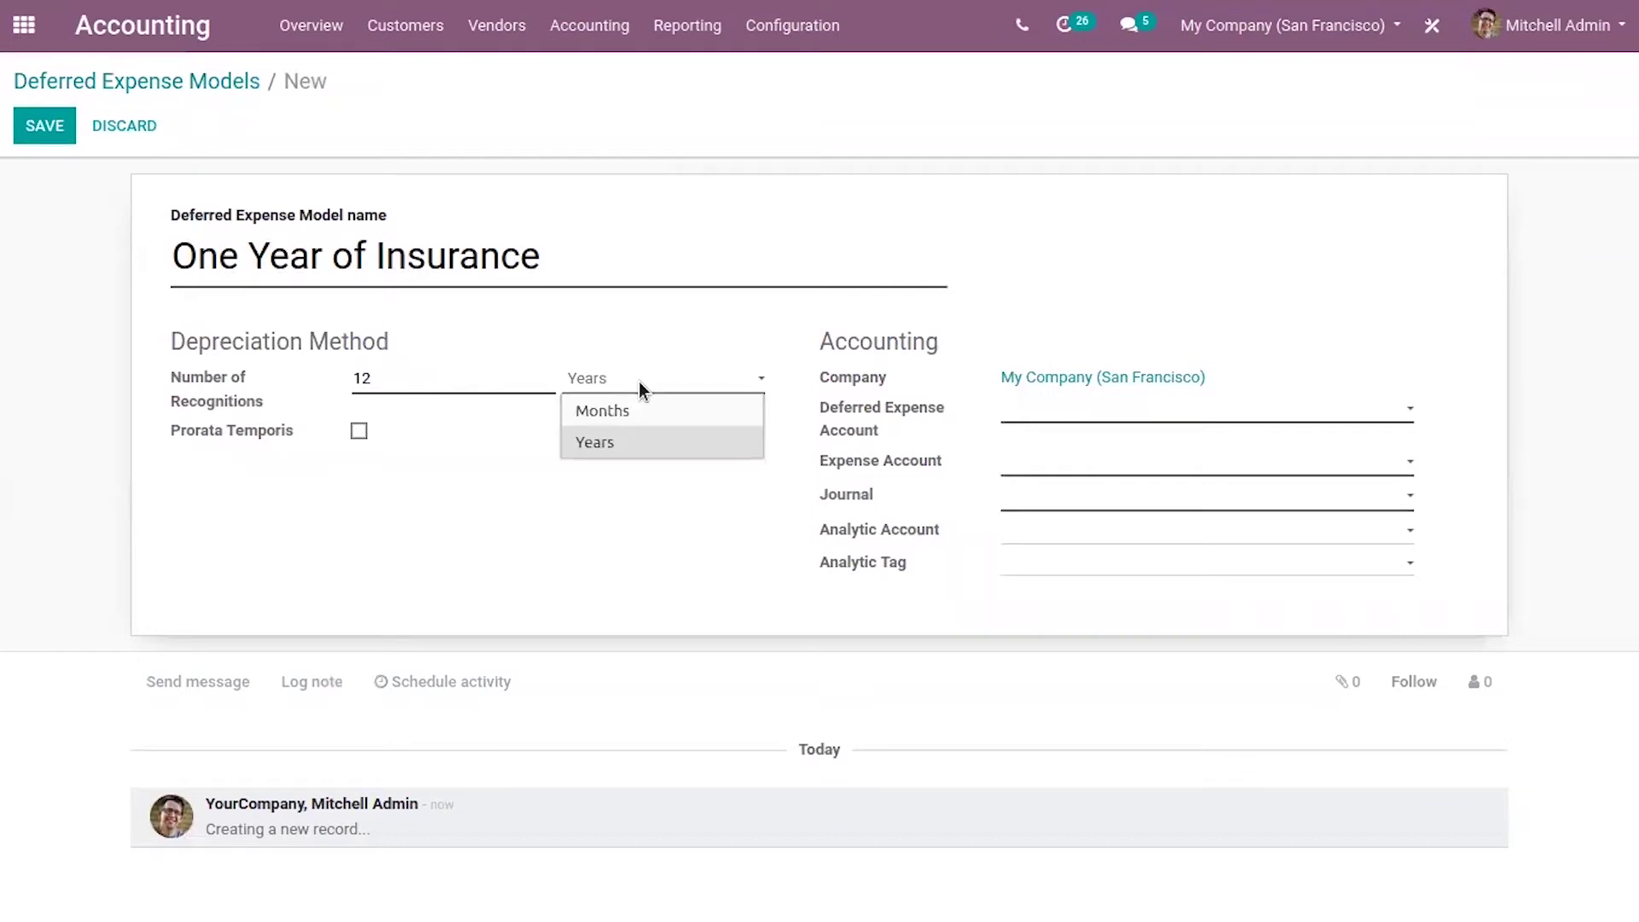
pyautogui.click(644, 403)
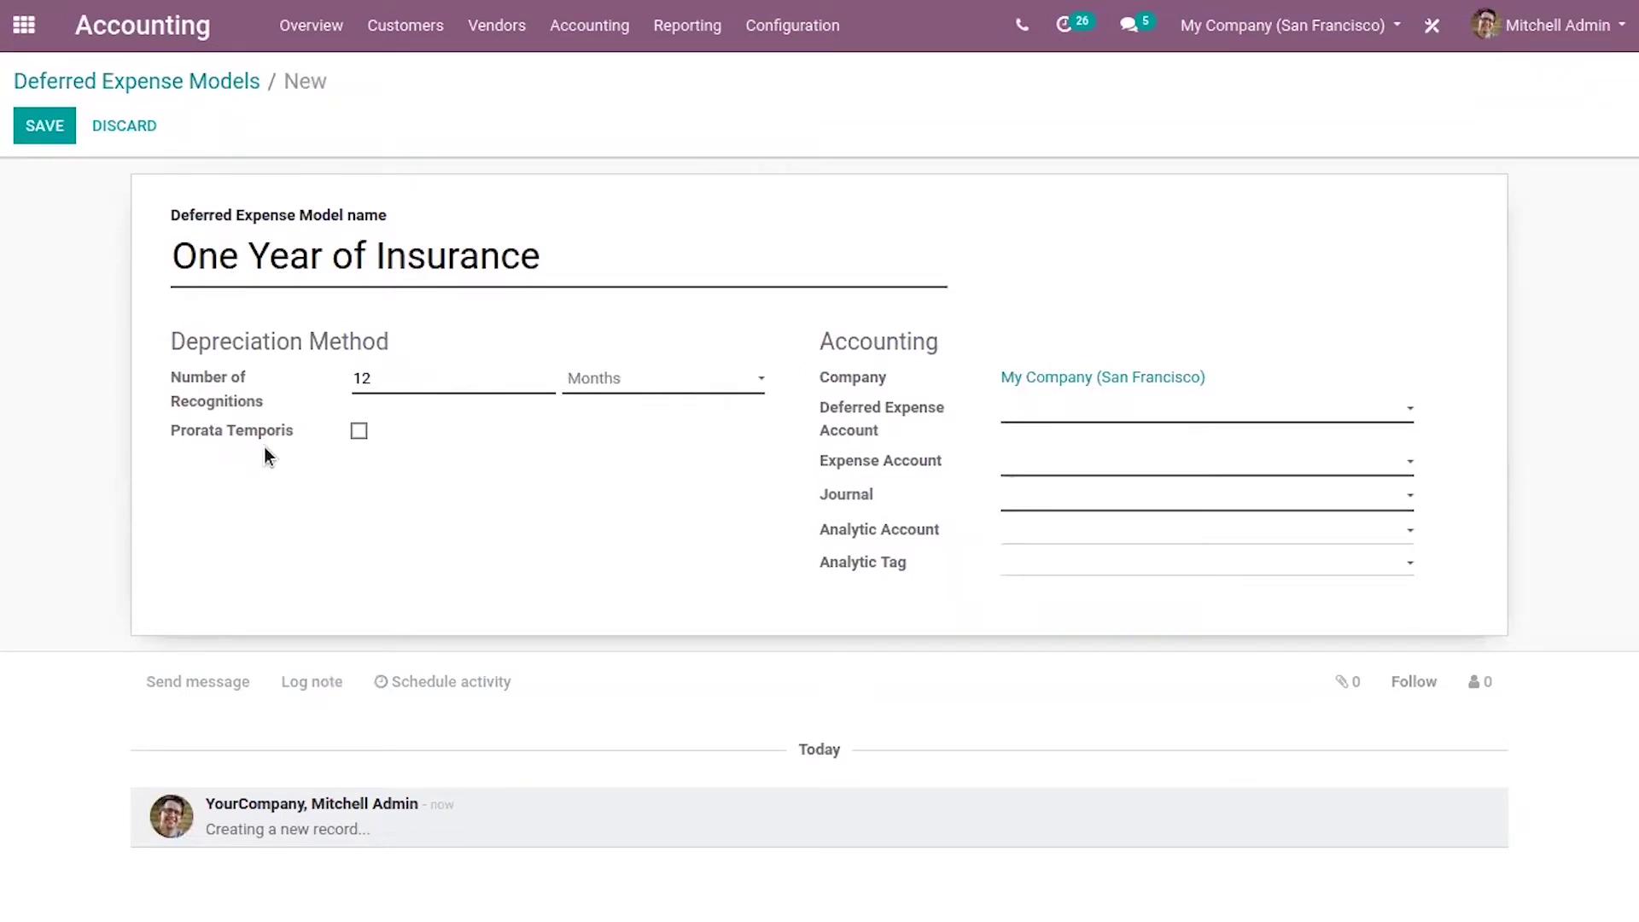
pyautogui.moveTo(235, 439)
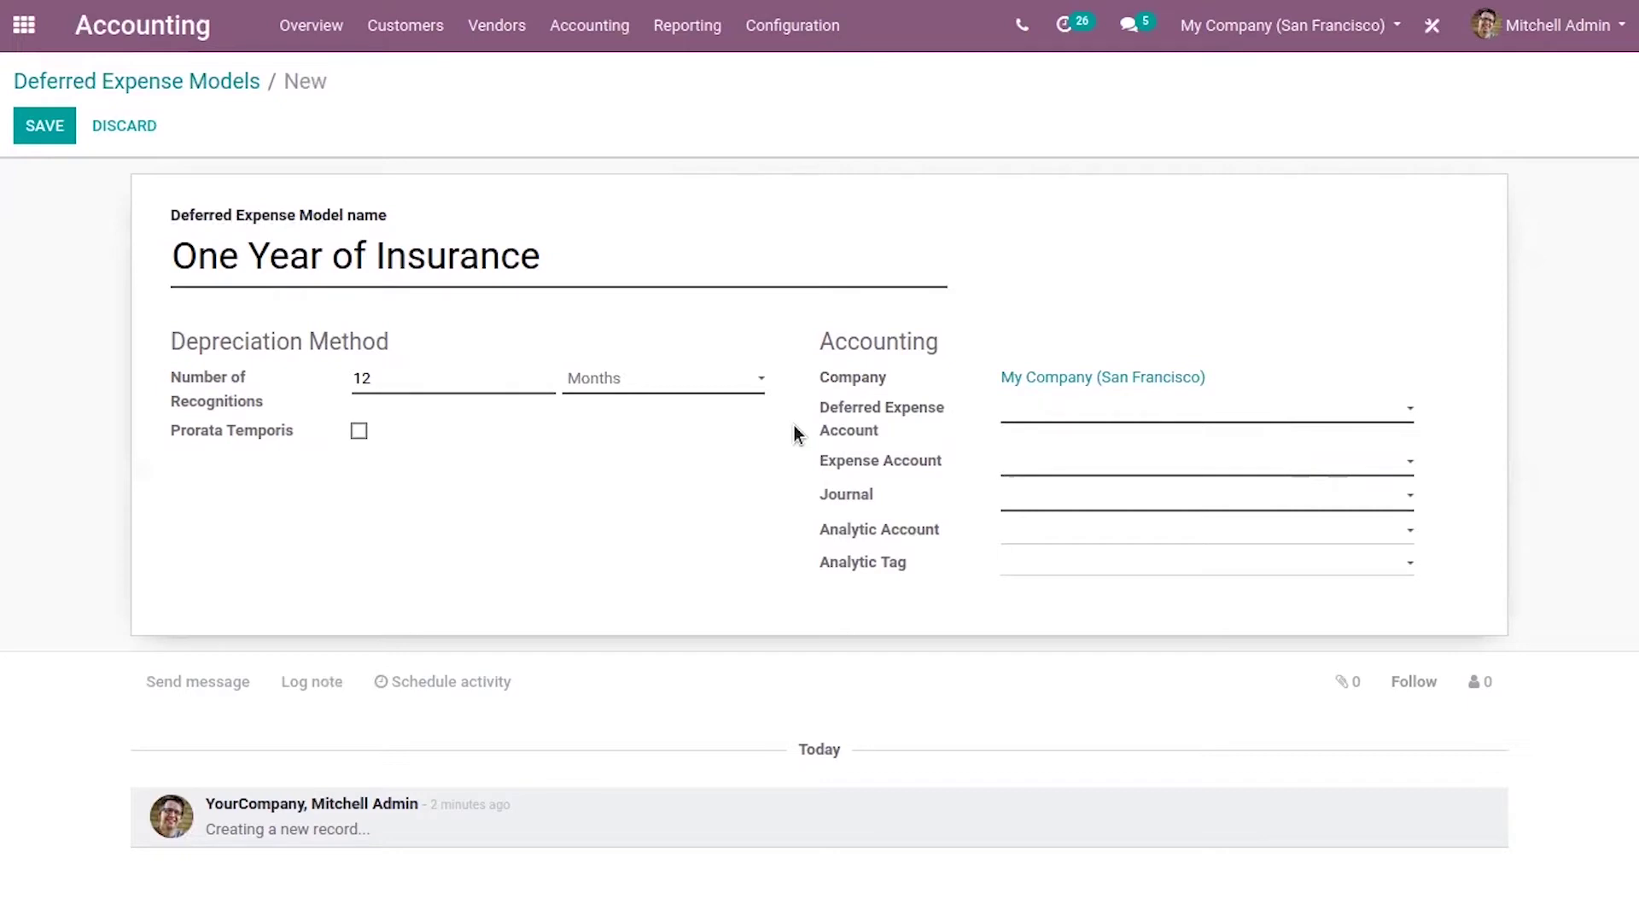
# Choose Prepaid Insurance as the model's deferred expense account.
pyautogui.click(1072, 416)
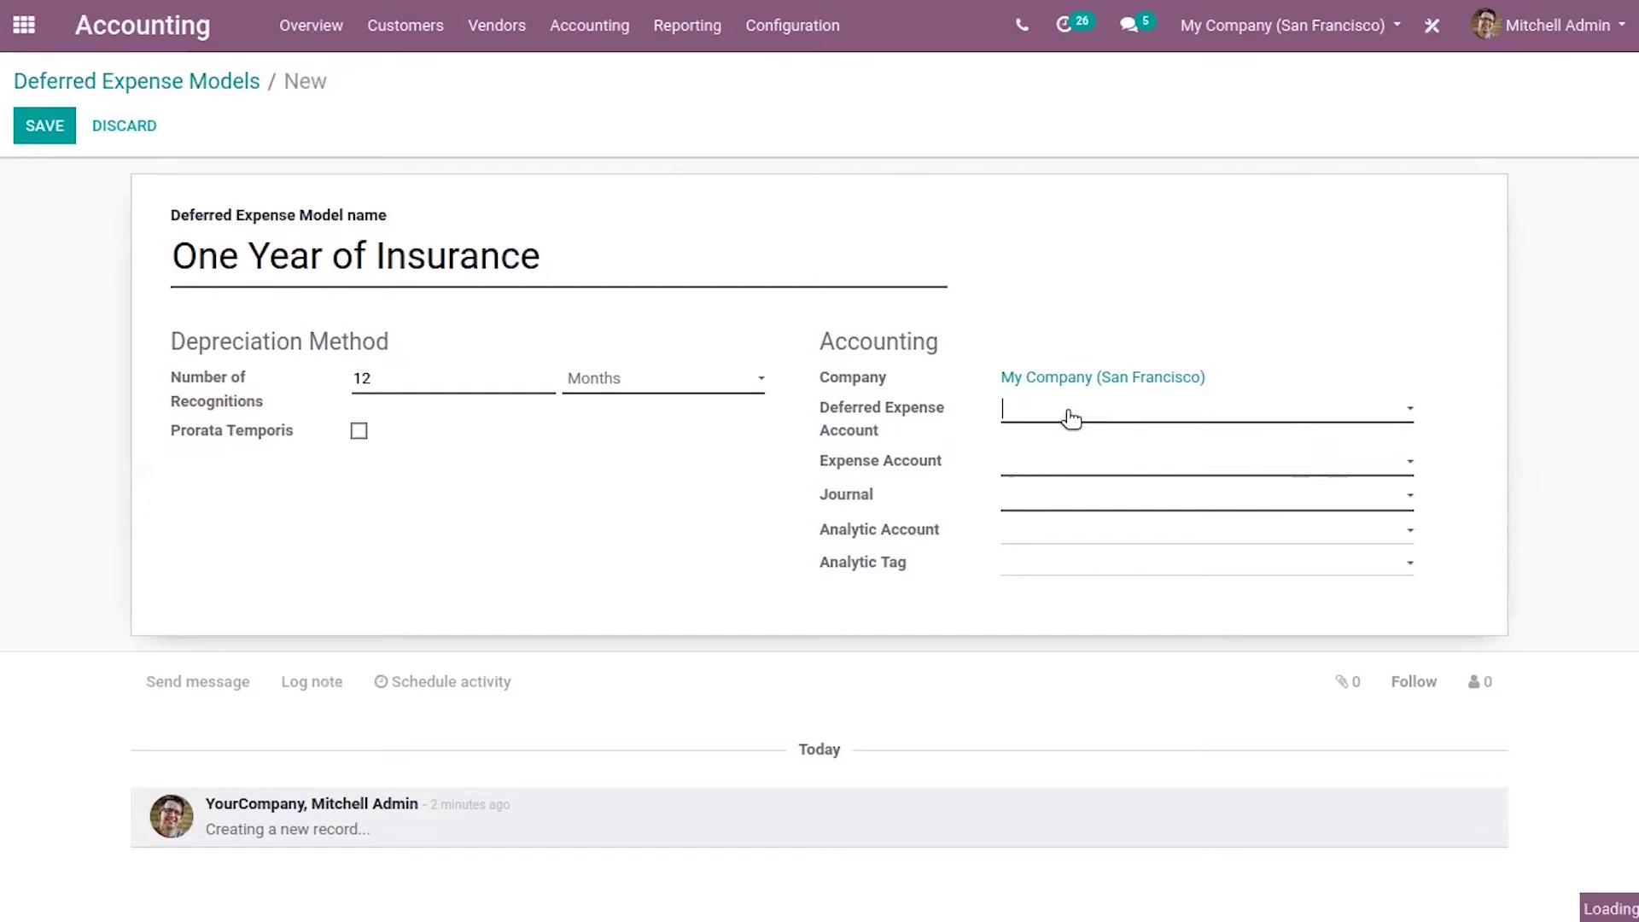
pyautogui.write('def')
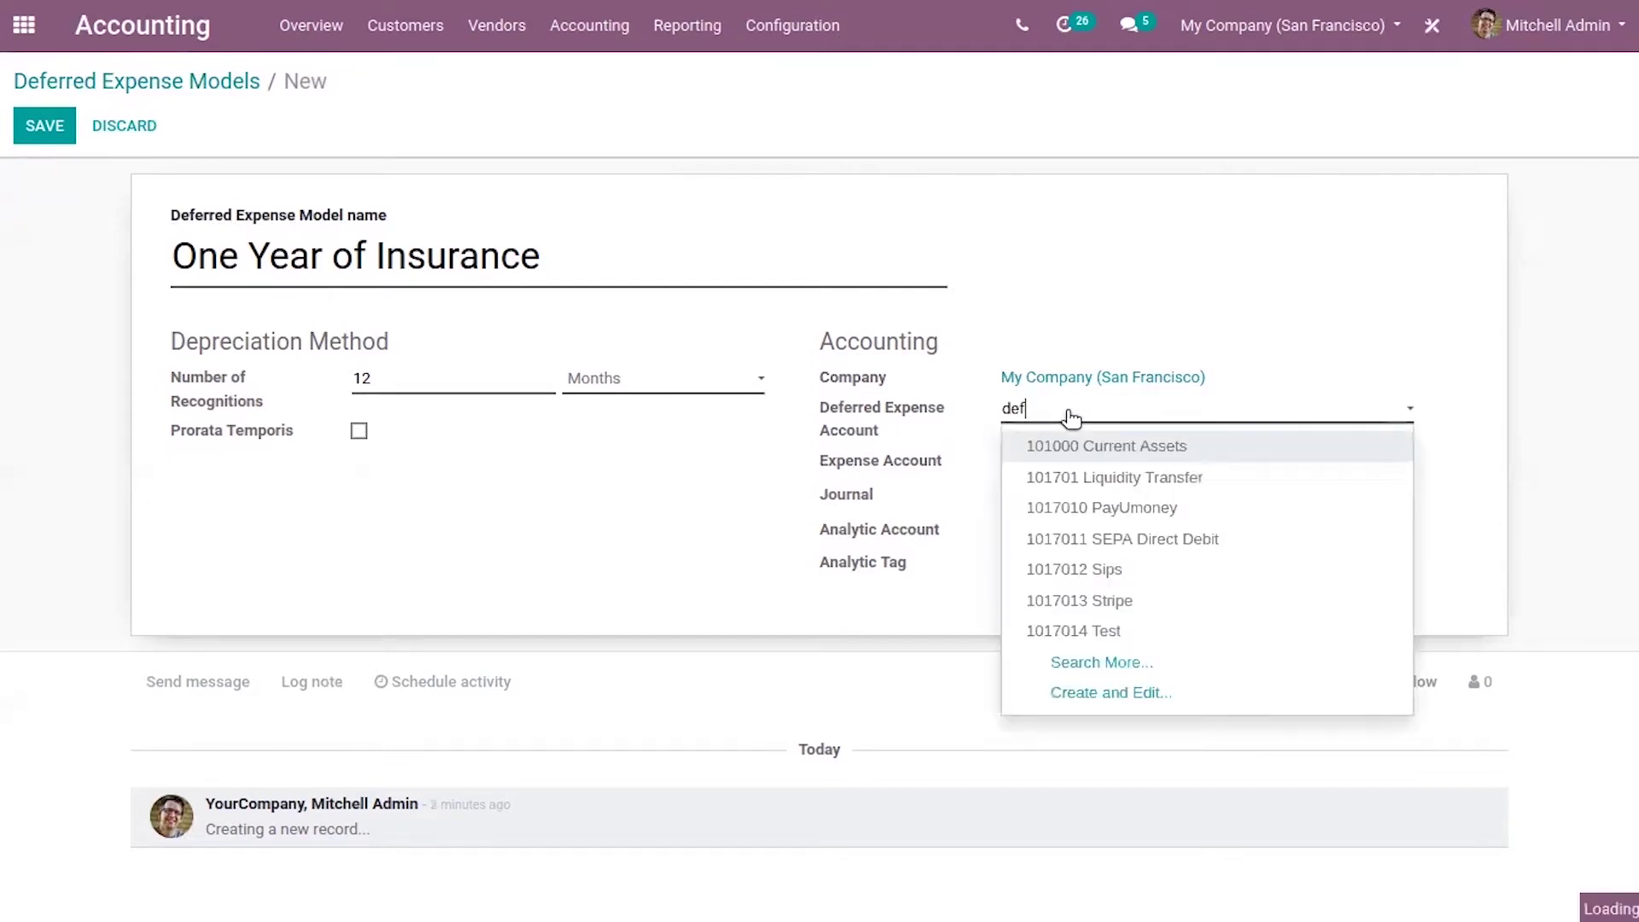
pyautogui.press('BackSpace')
pyautogui.press('BackSpace')
pyautogui.press('BackSpace')
pyautogui.write('pre')
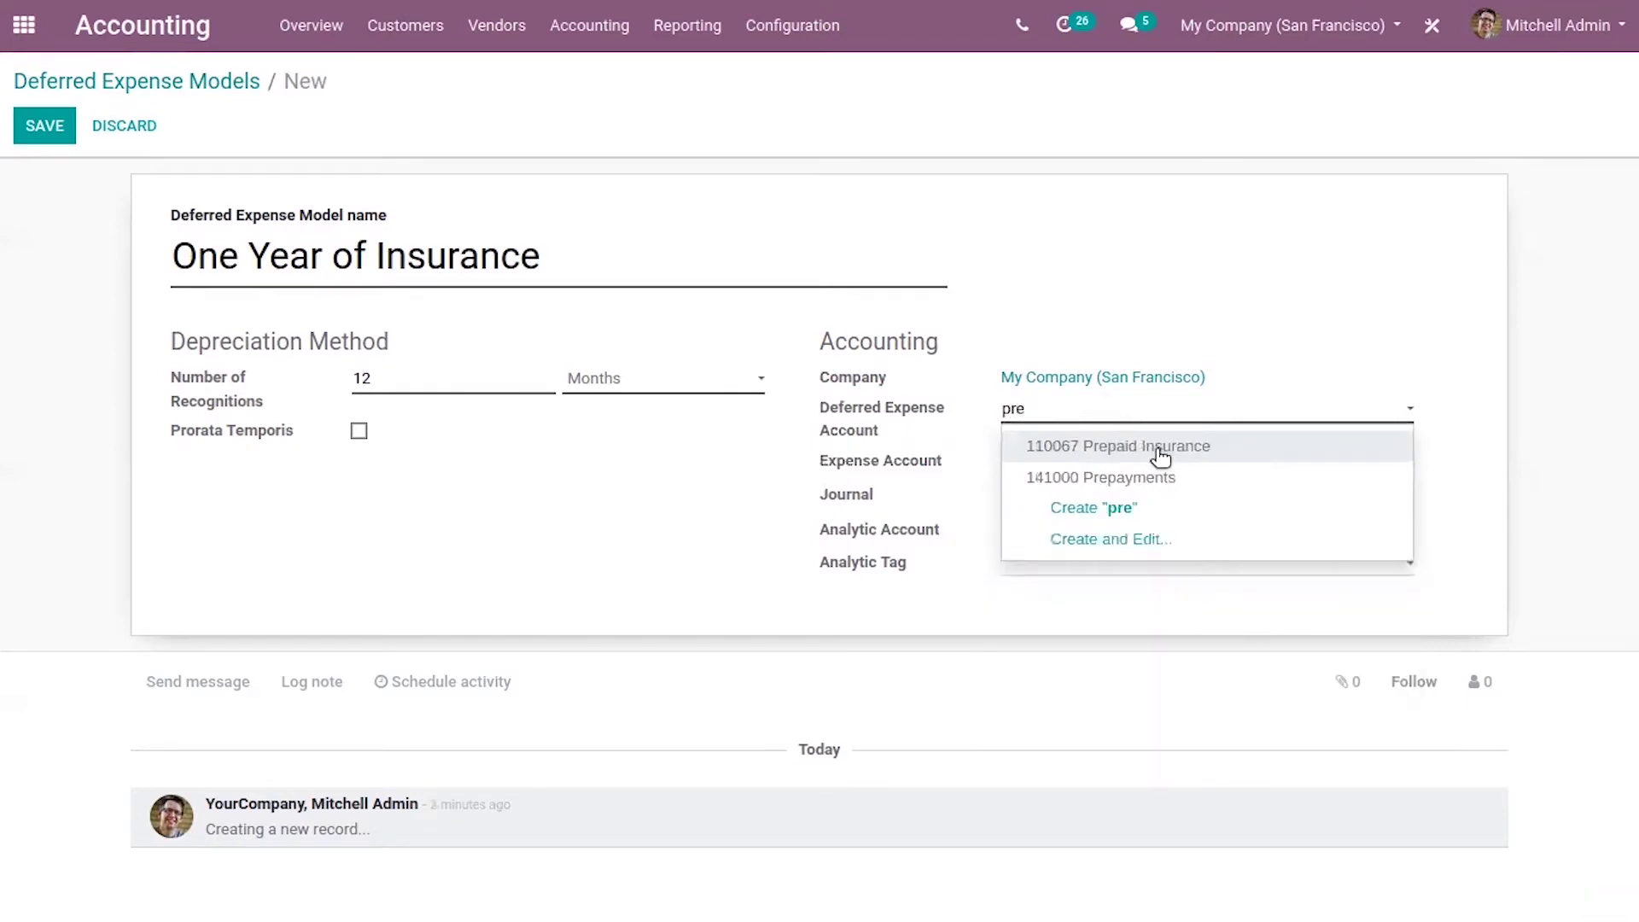
pyautogui.click(1161, 459)
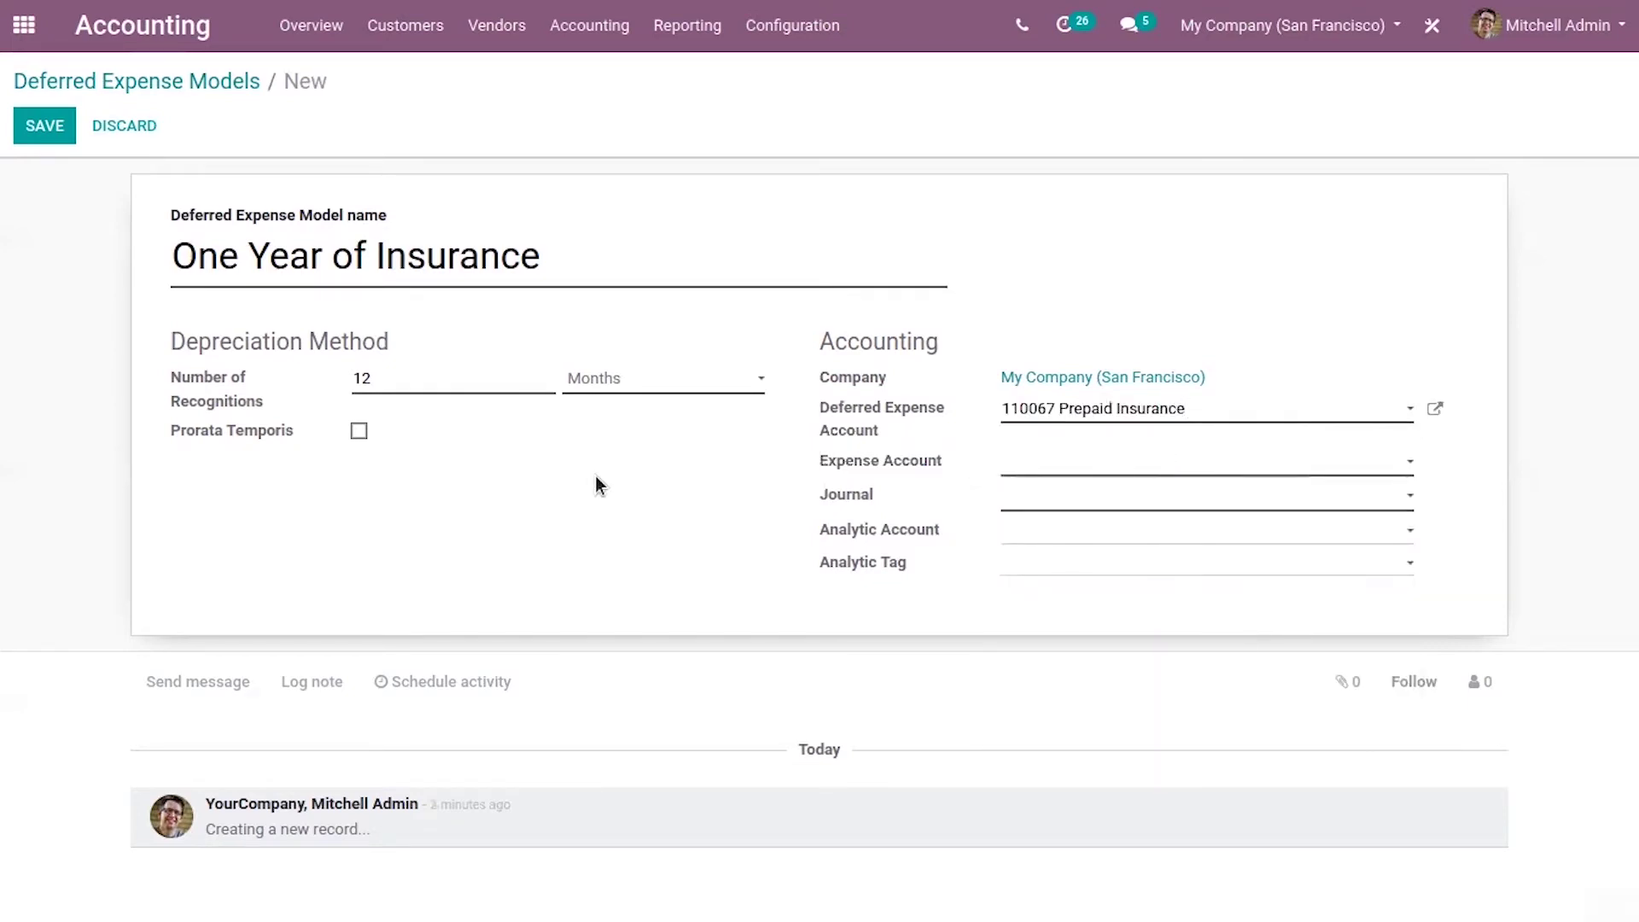
# Review the name and settings of the Prepaid Insurance account, then return to the model form.
pyautogui.click(1436, 410)
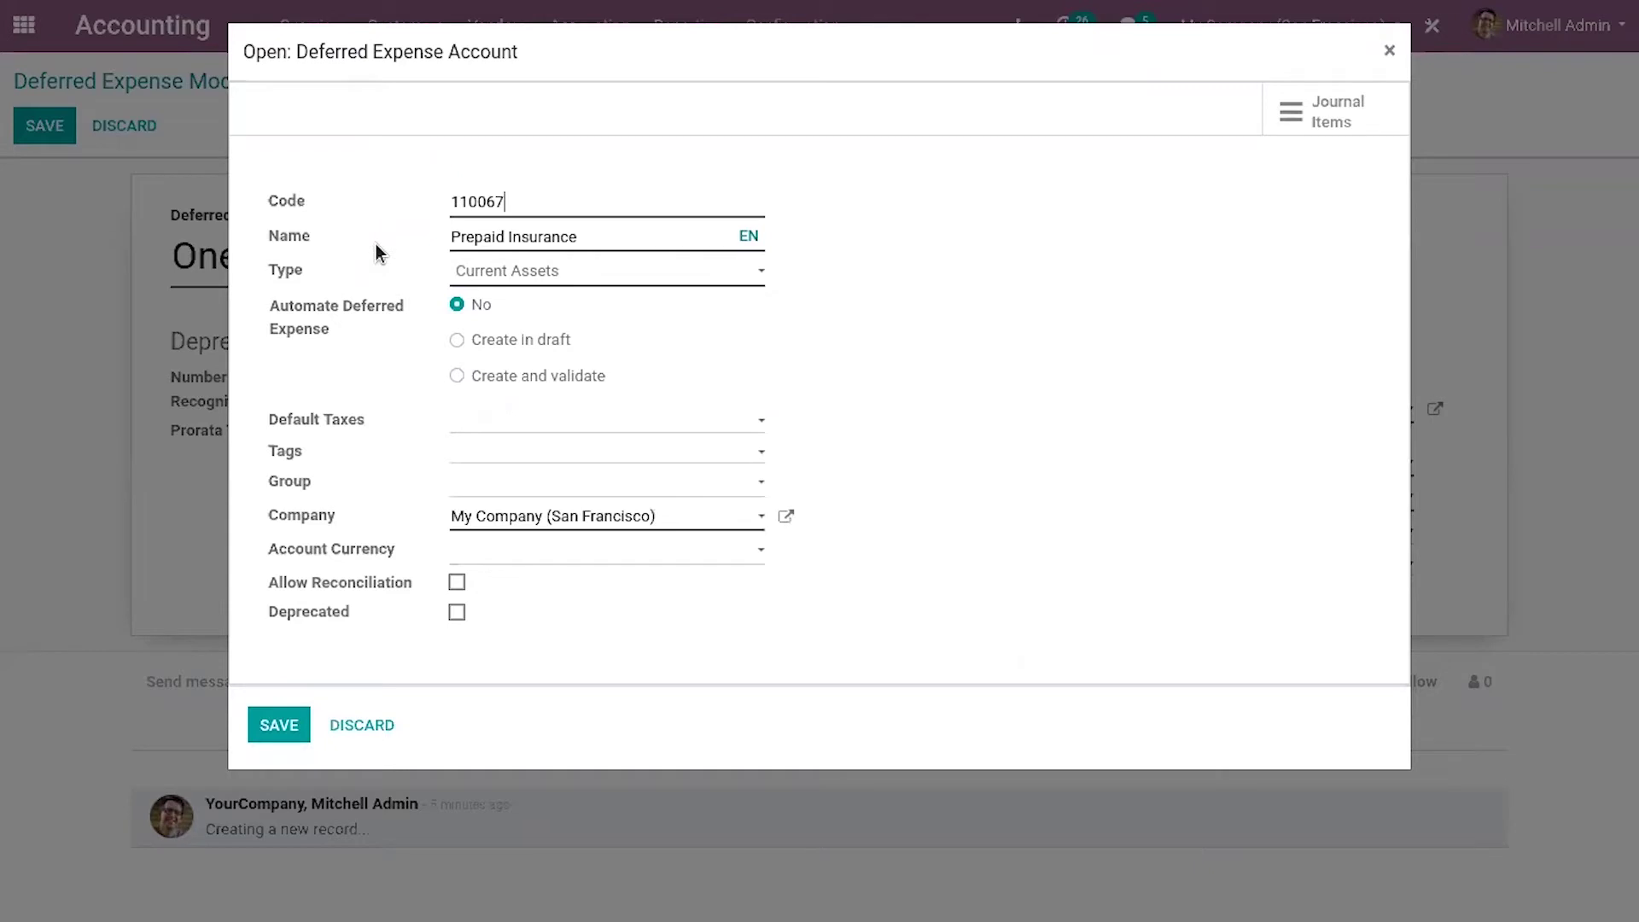
pyautogui.moveTo(449, 238); pyautogui.dragTo(607, 234)
pyautogui.click(607, 234)
pyautogui.click(274, 724)
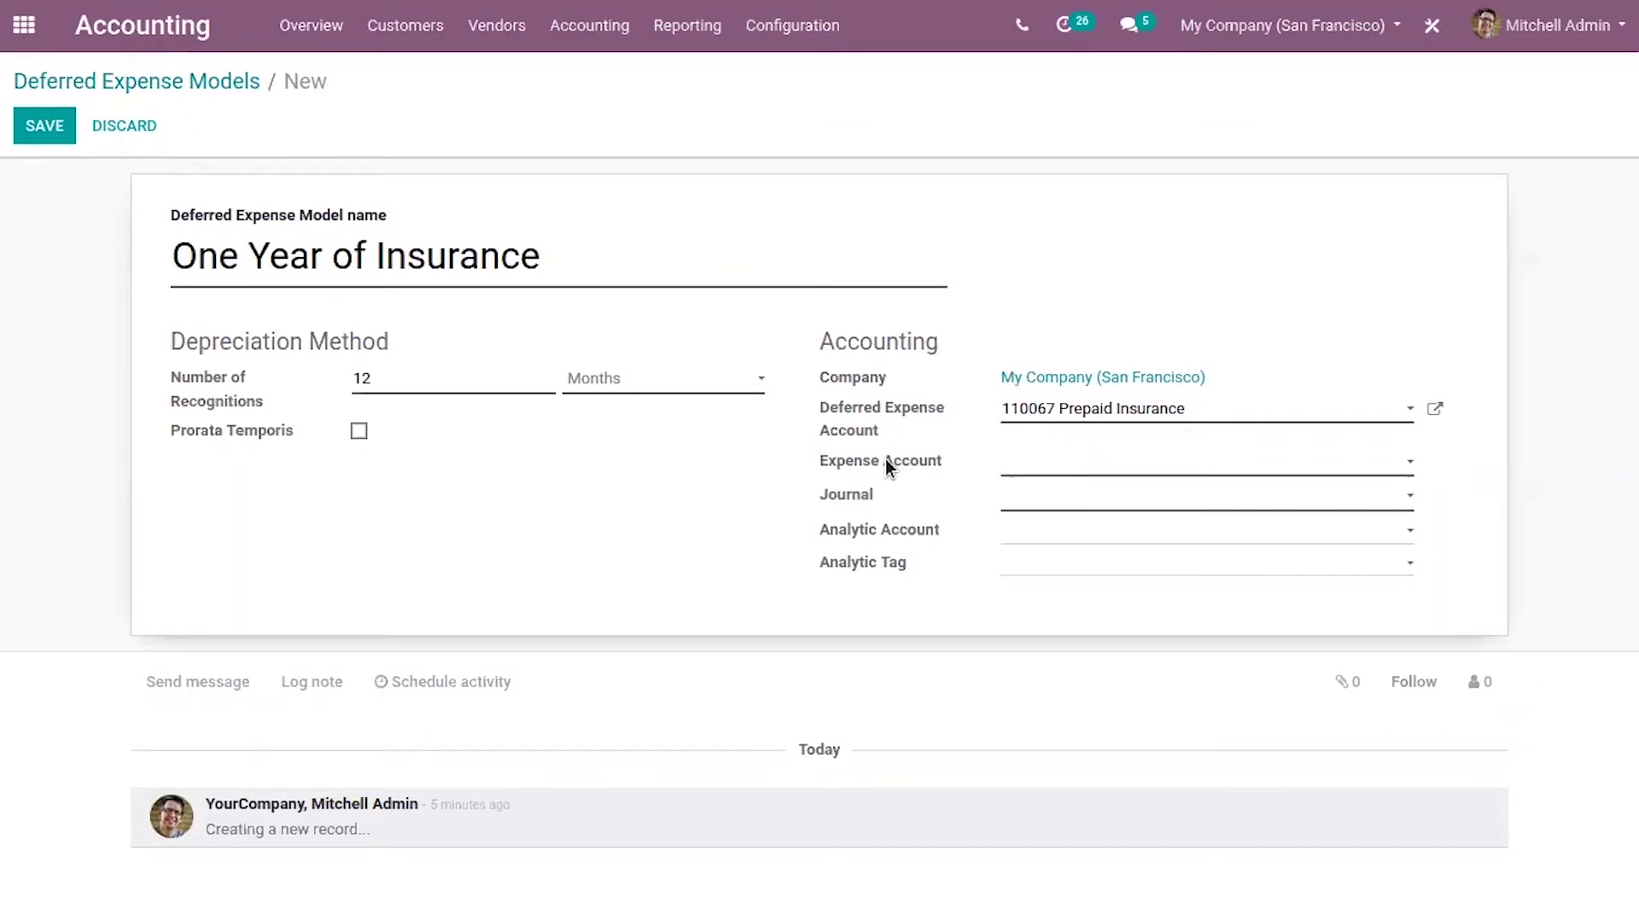
# Choose Expenses as the model's expense account and check that account's details without changing them.
pyautogui.moveTo(885, 458)
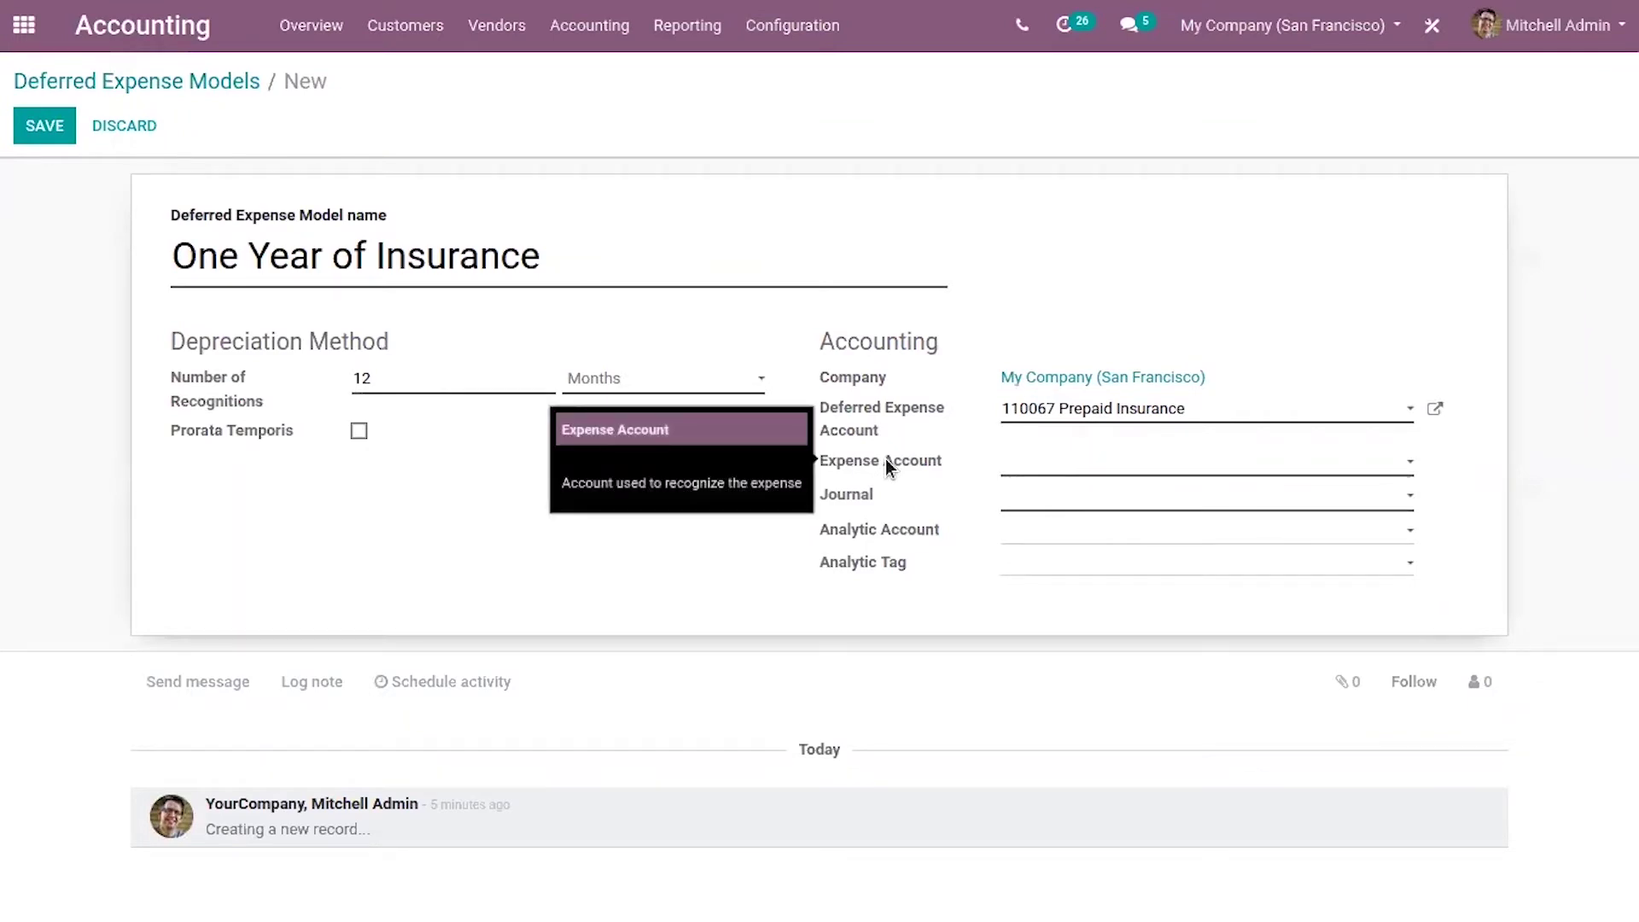
pyautogui.click(1118, 468)
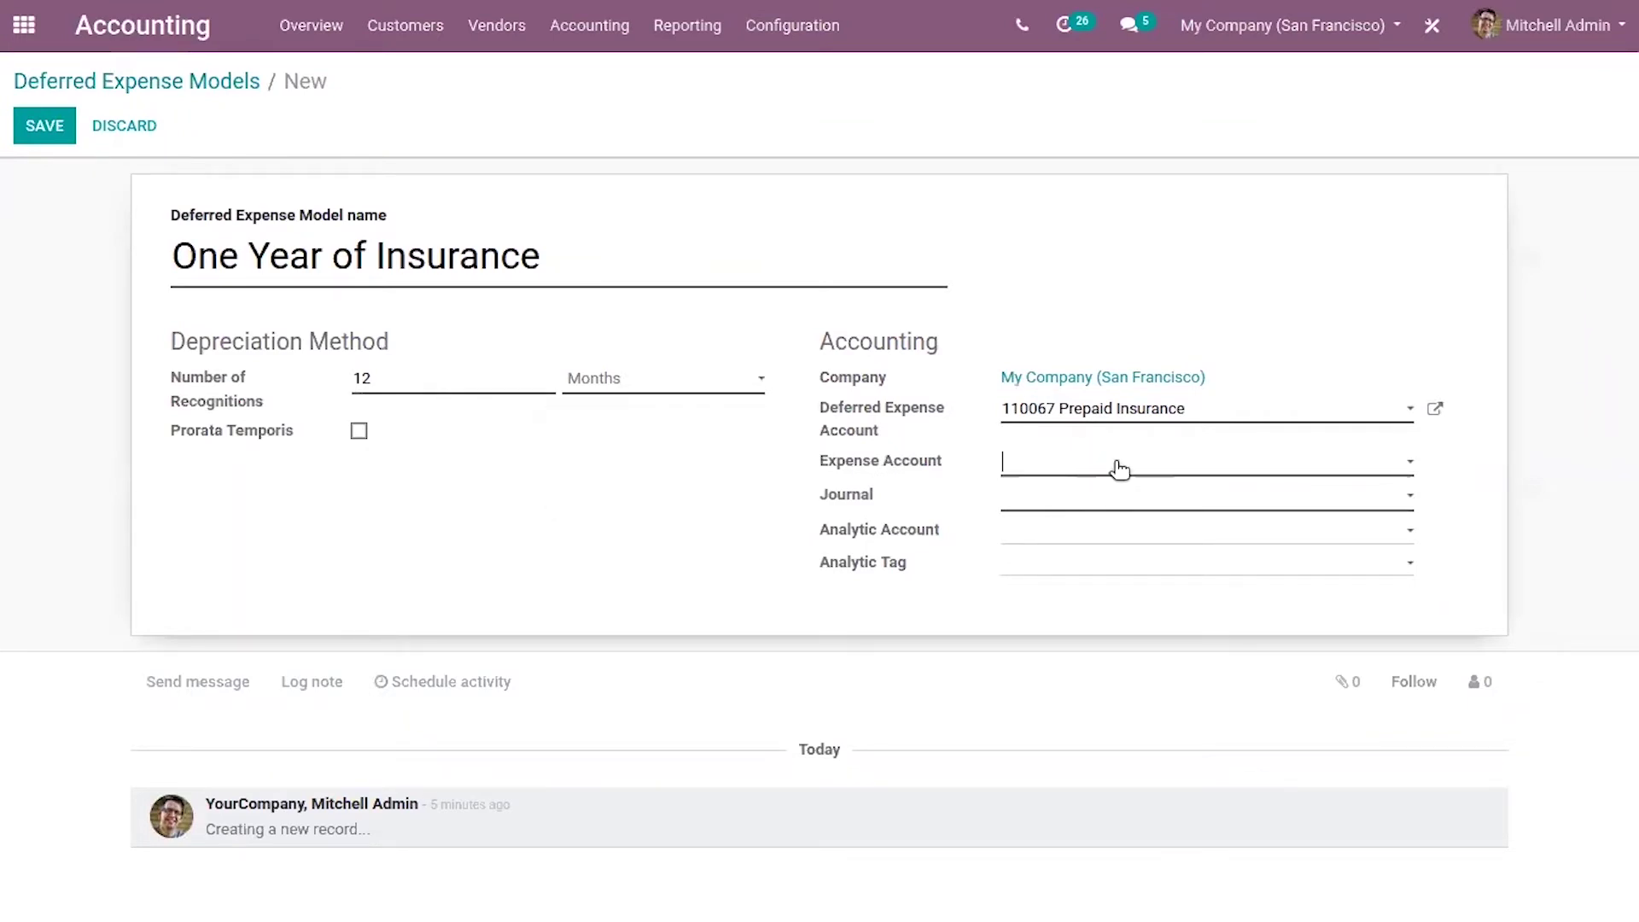
pyautogui.write('exp')
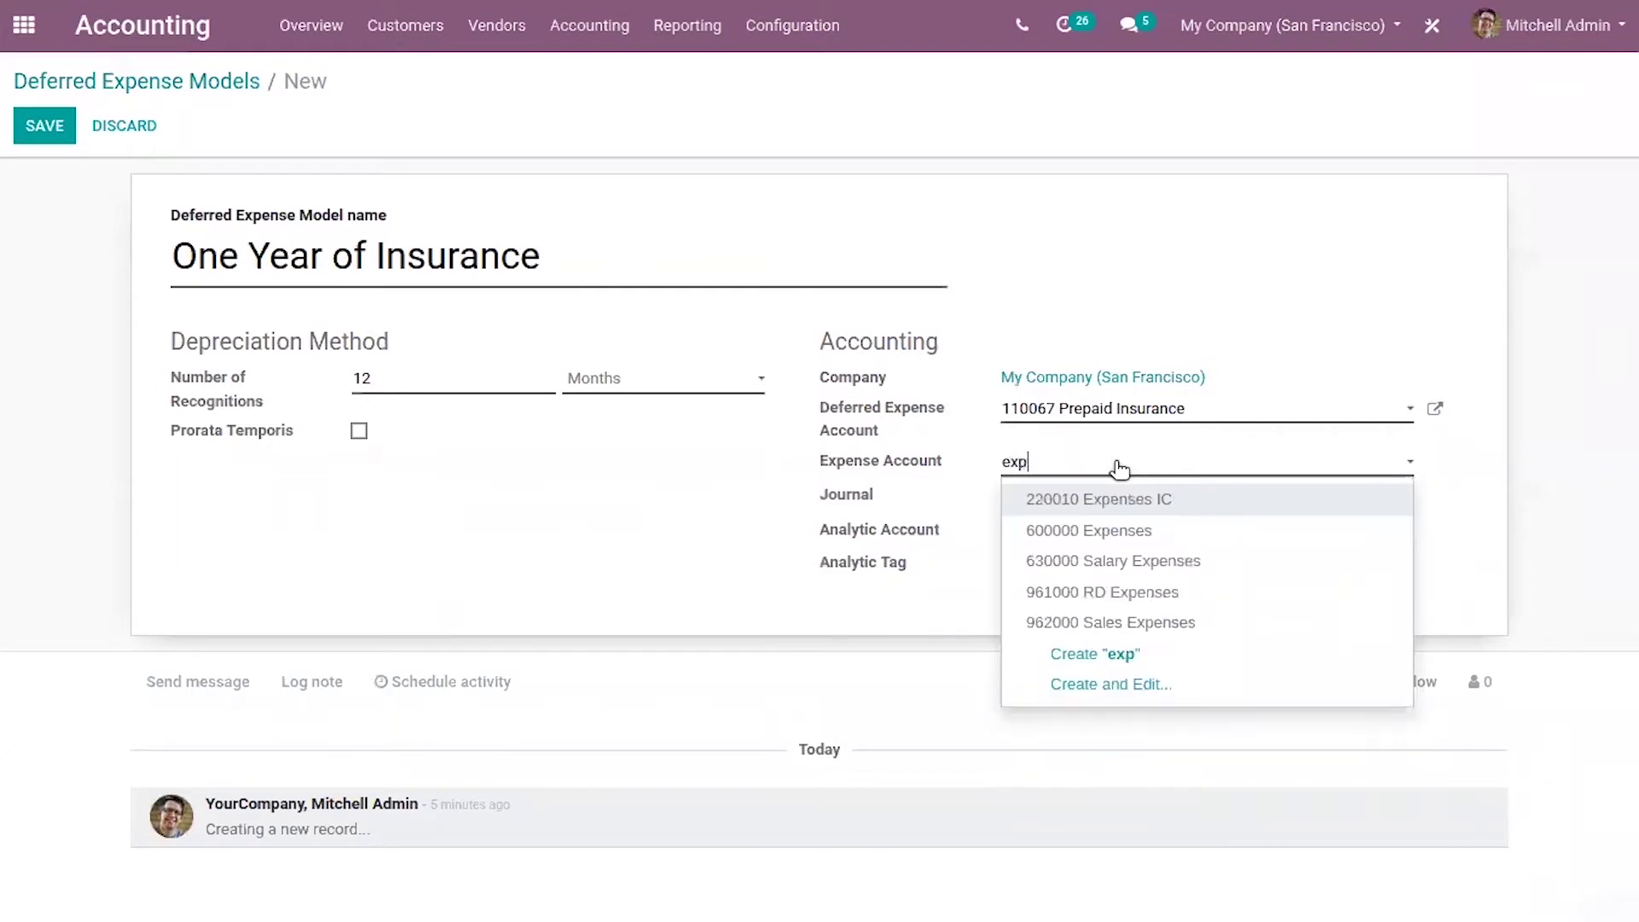
pyautogui.click(1145, 527)
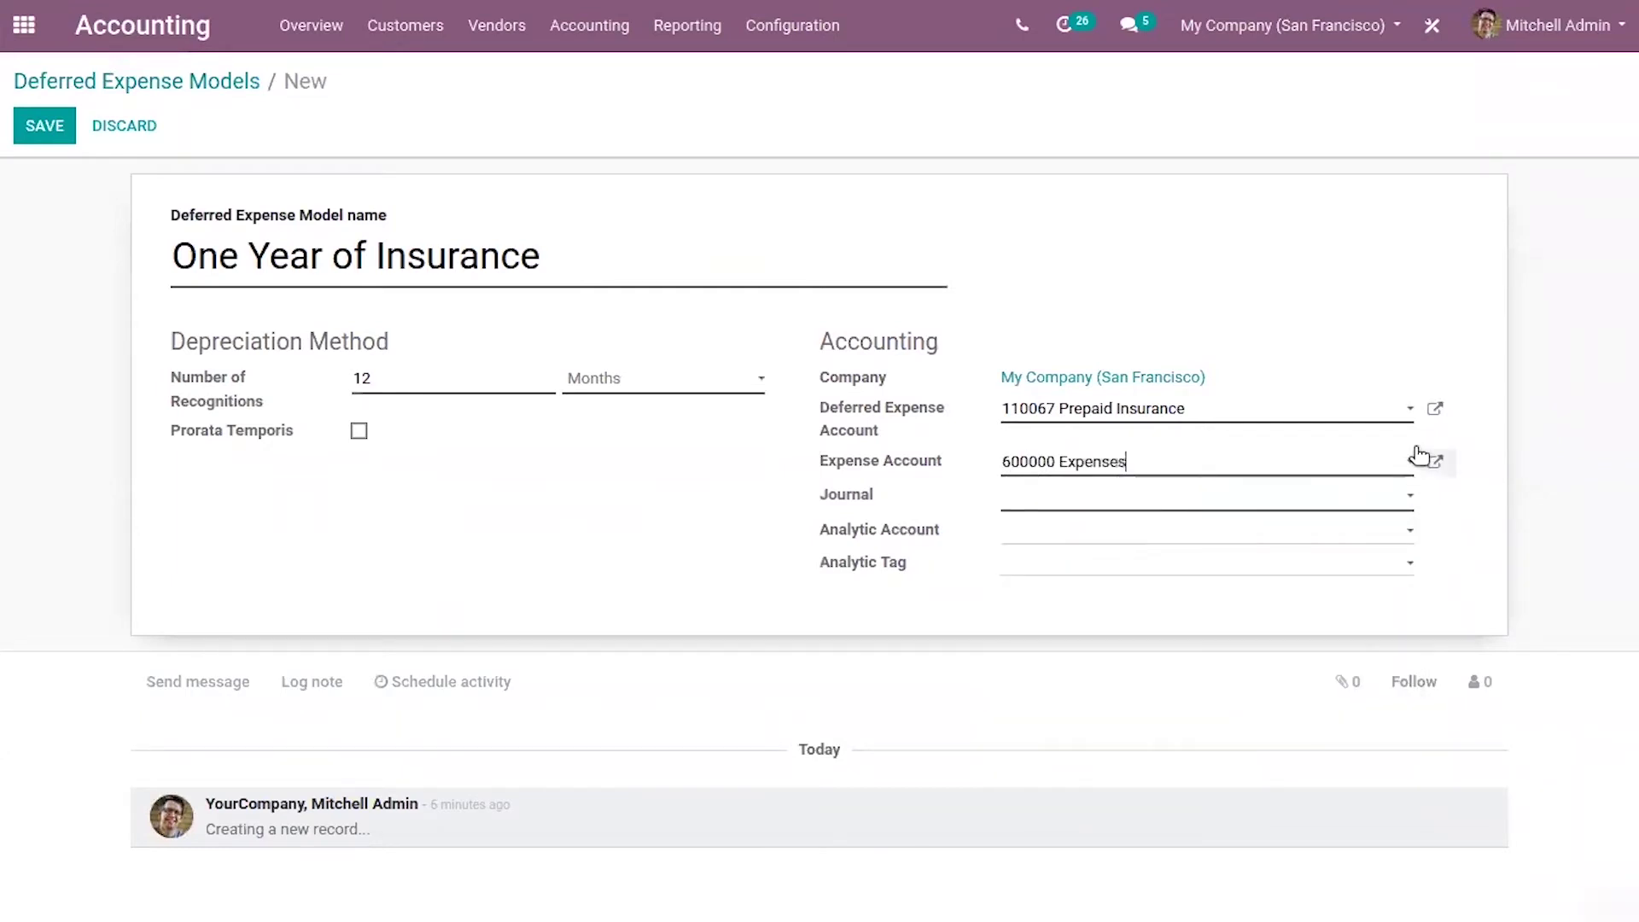
pyautogui.click(1436, 466)
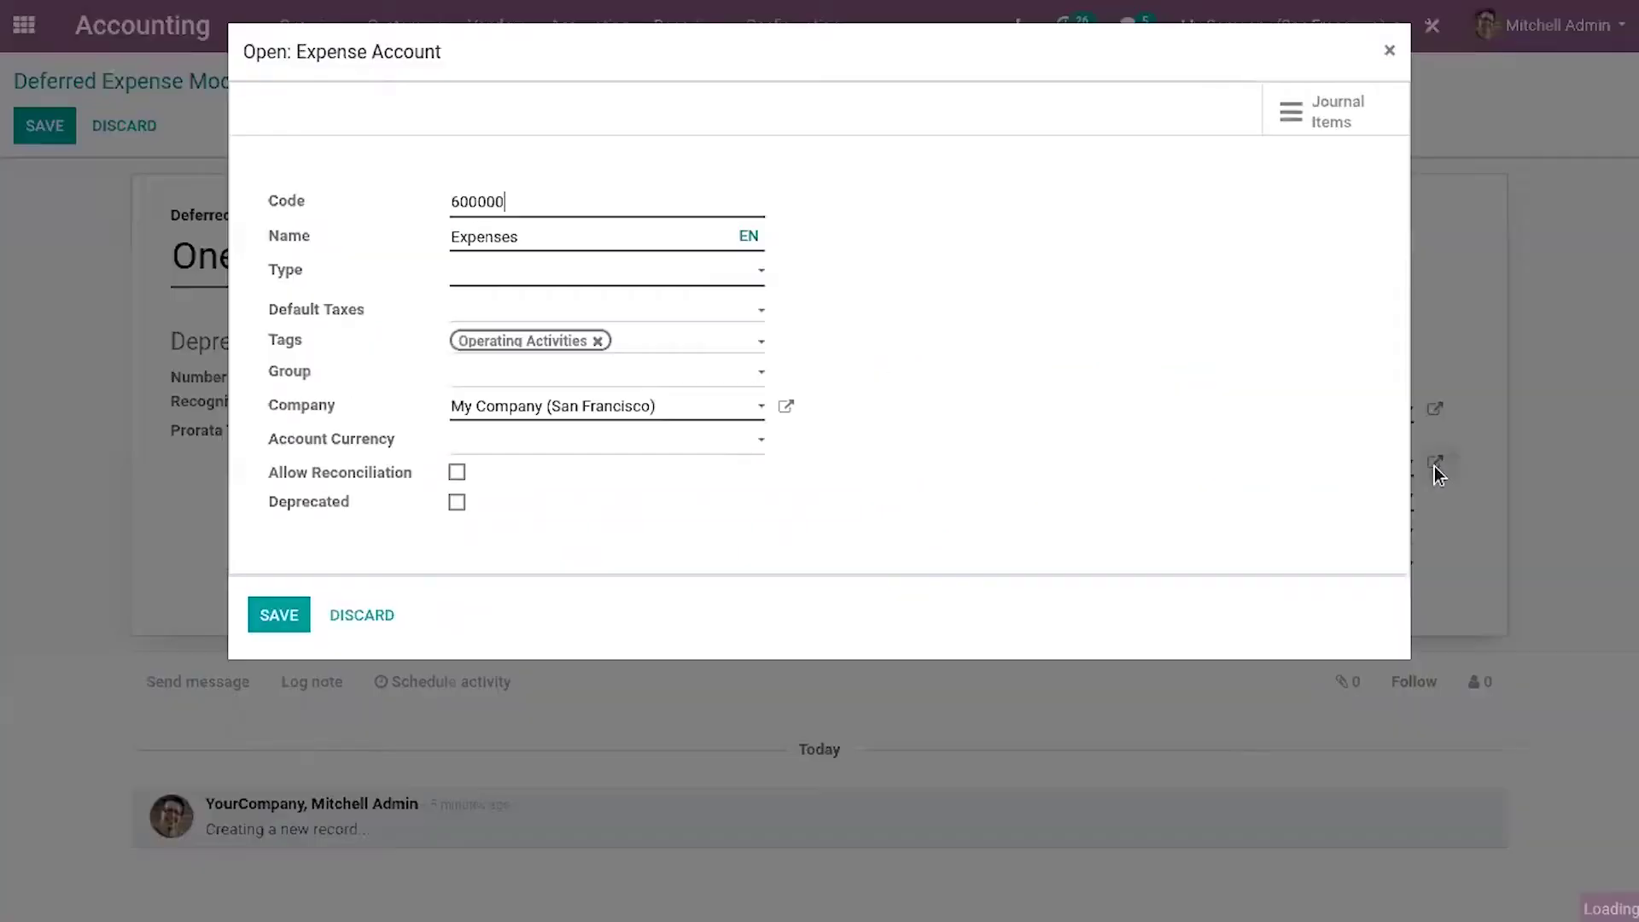
pyautogui.click(346, 613)
# Set the journal to Miscellaneous Operations (USD) and save the deferred expense model.
pyautogui.click(1045, 506)
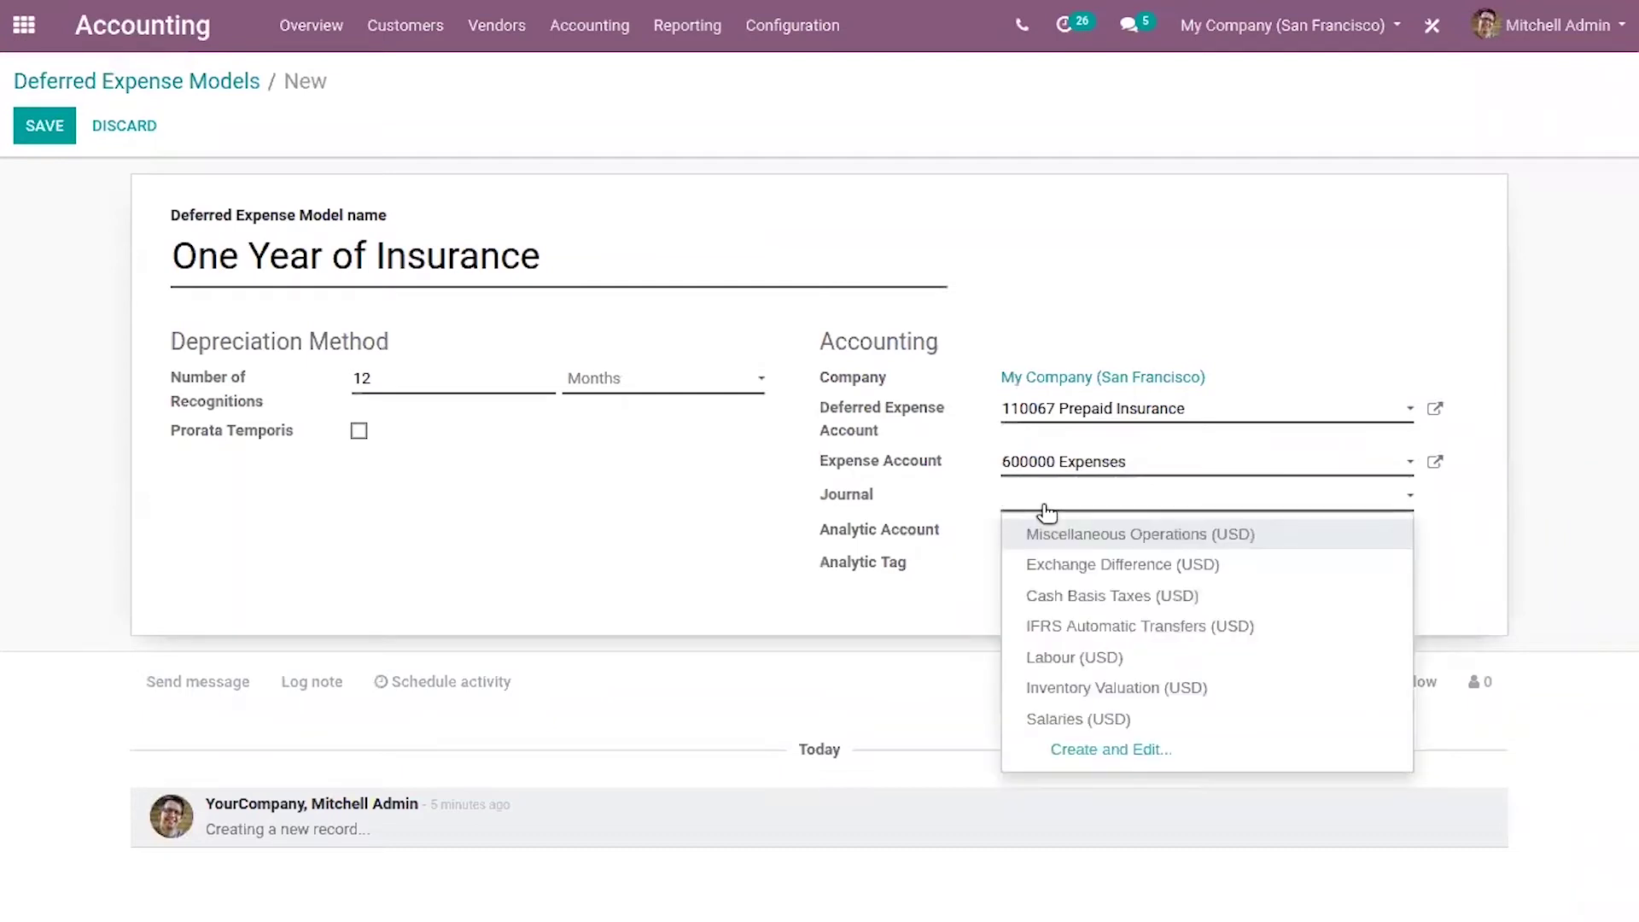
pyautogui.click(1122, 535)
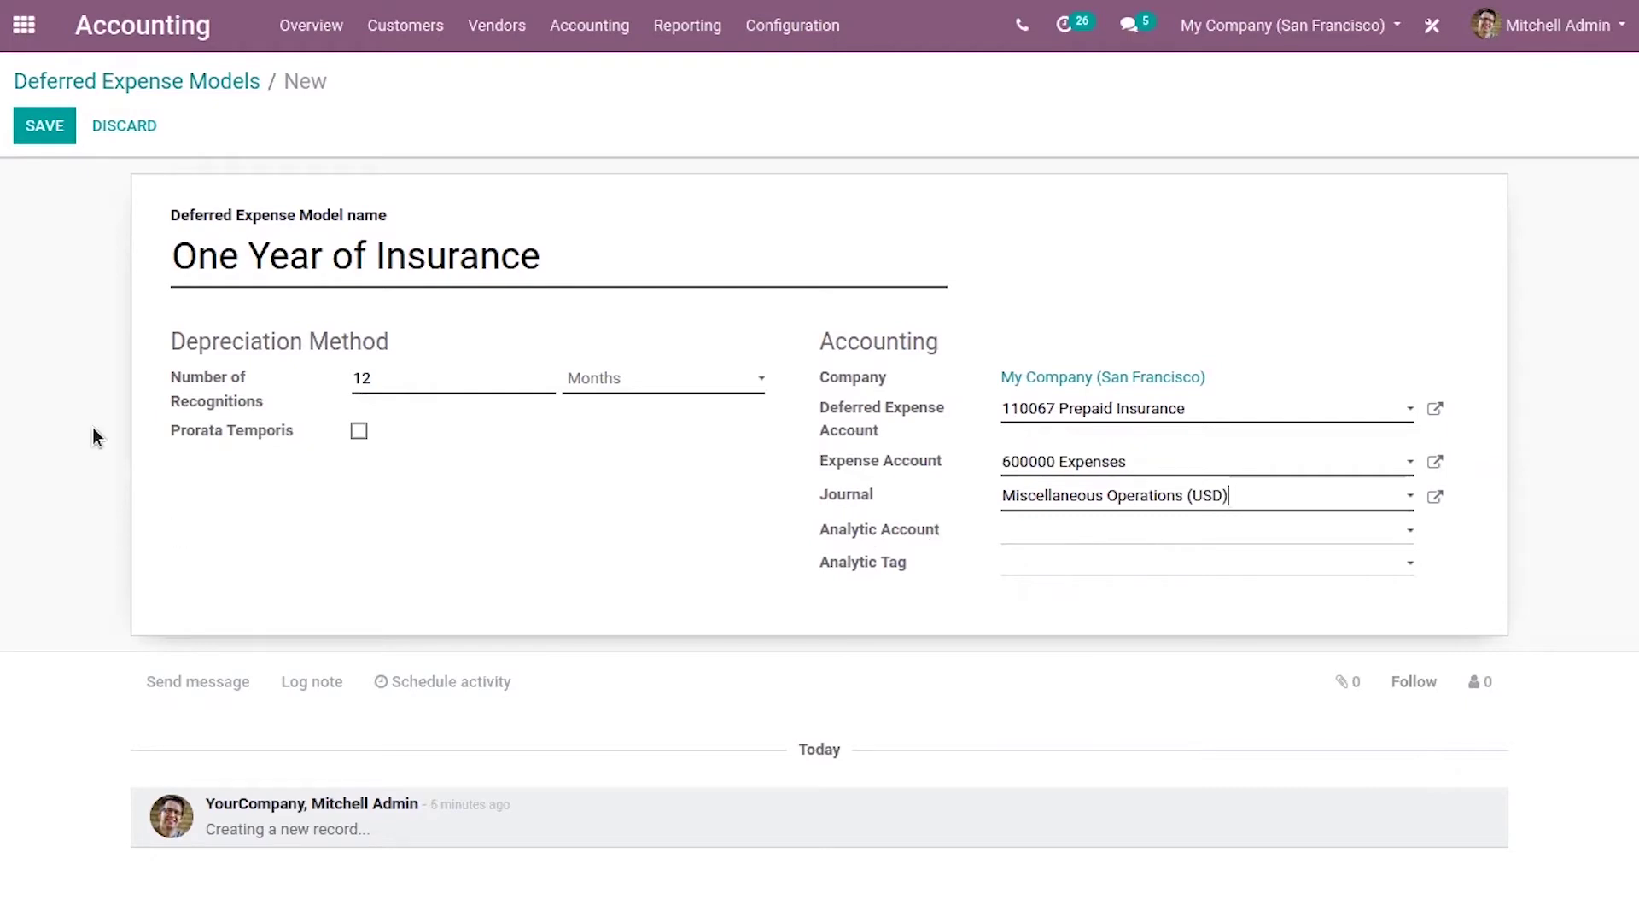
pyautogui.click(28, 131)
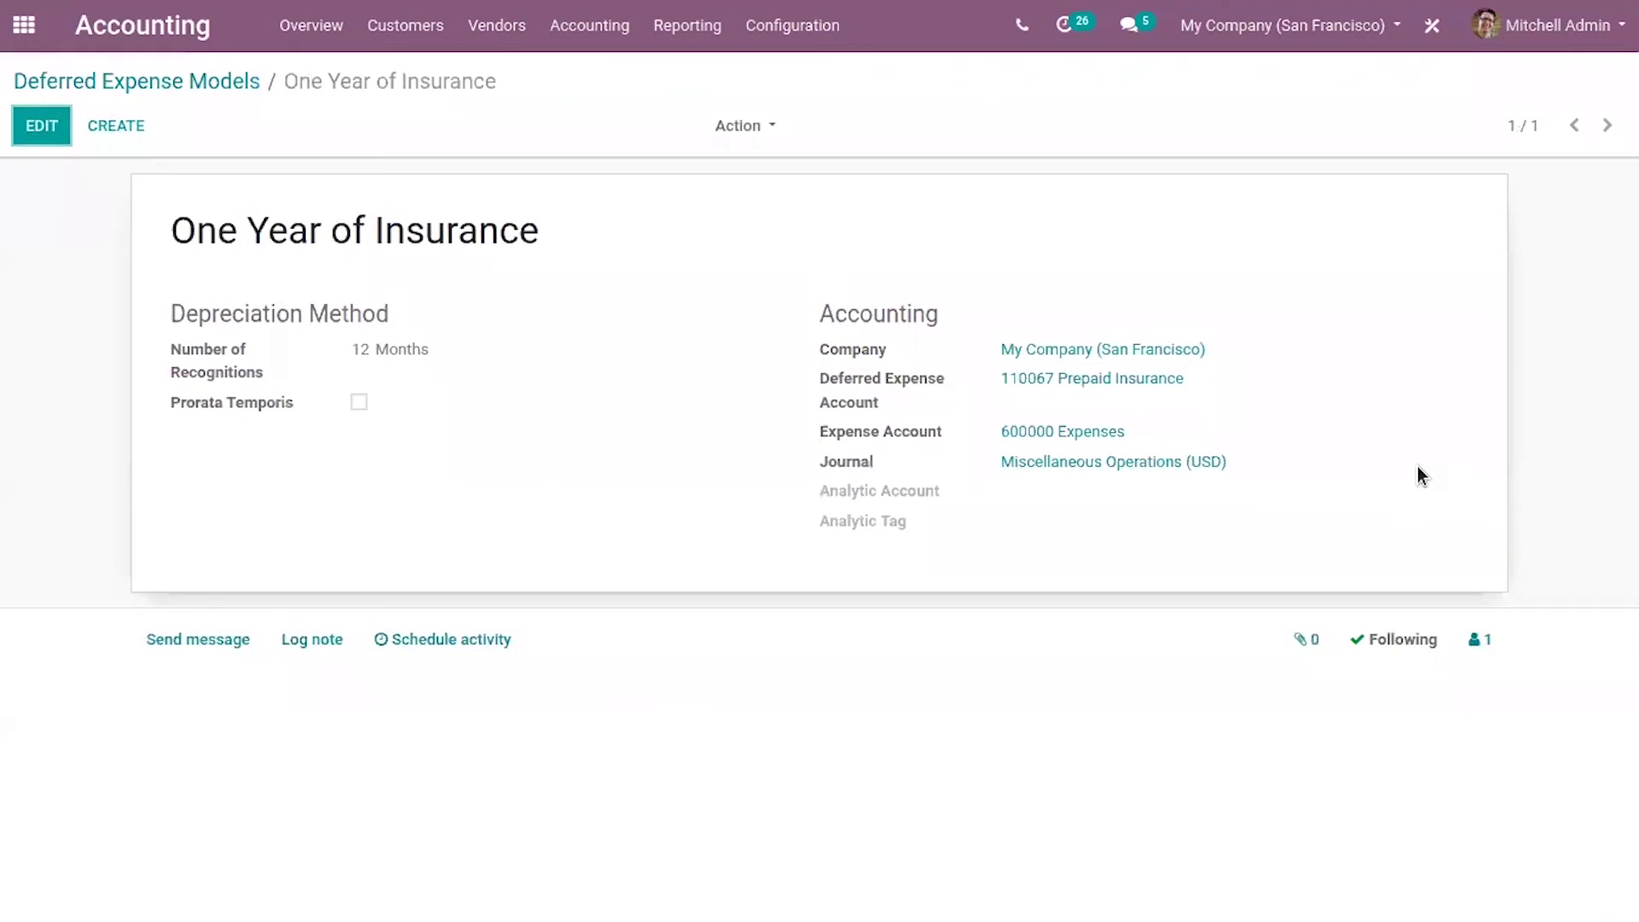
# Set the Prepaid Insurance account's deferred expense automation to Create and validate with the One Year of Insurance model, save, and return to the model.
pyautogui.click(1102, 384)
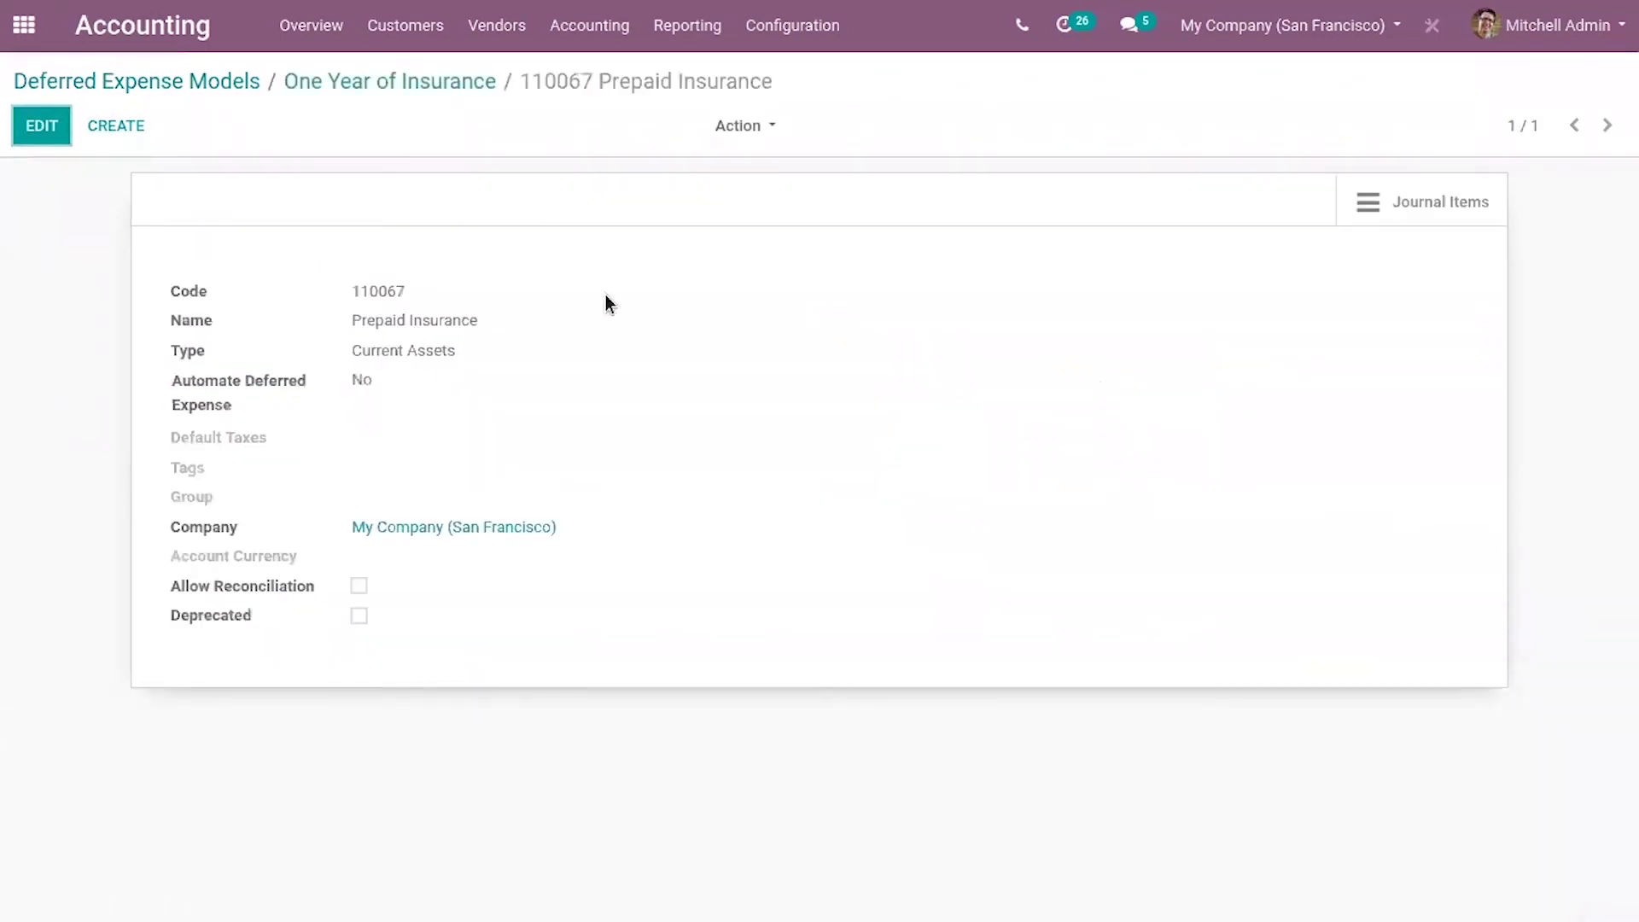
pyautogui.click(48, 124)
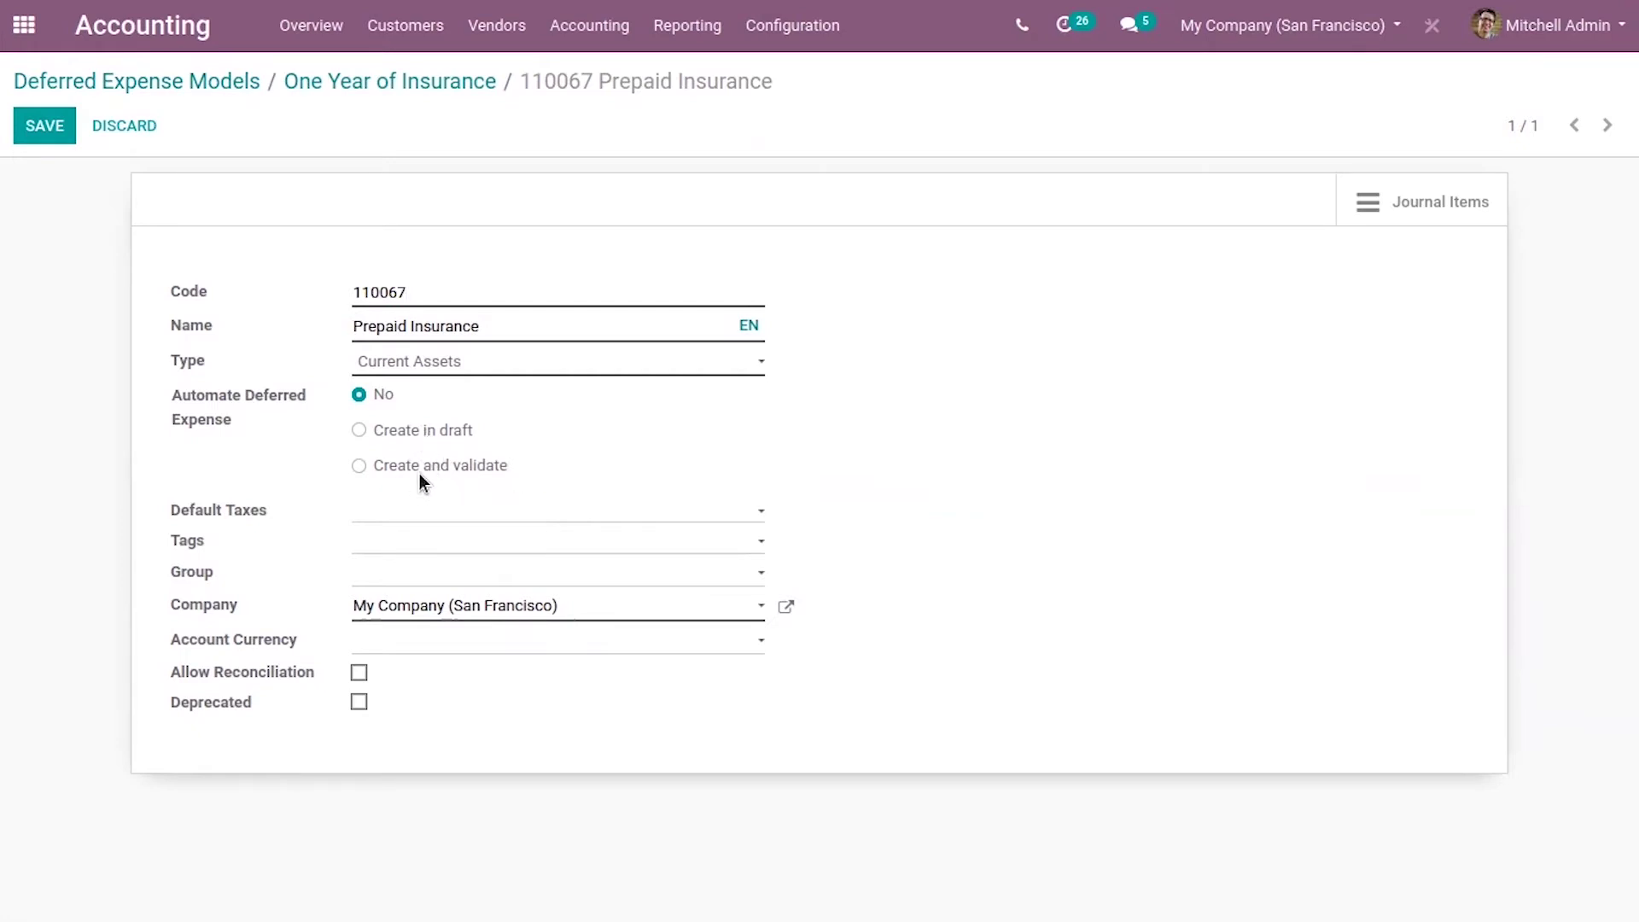
pyautogui.click(448, 431)
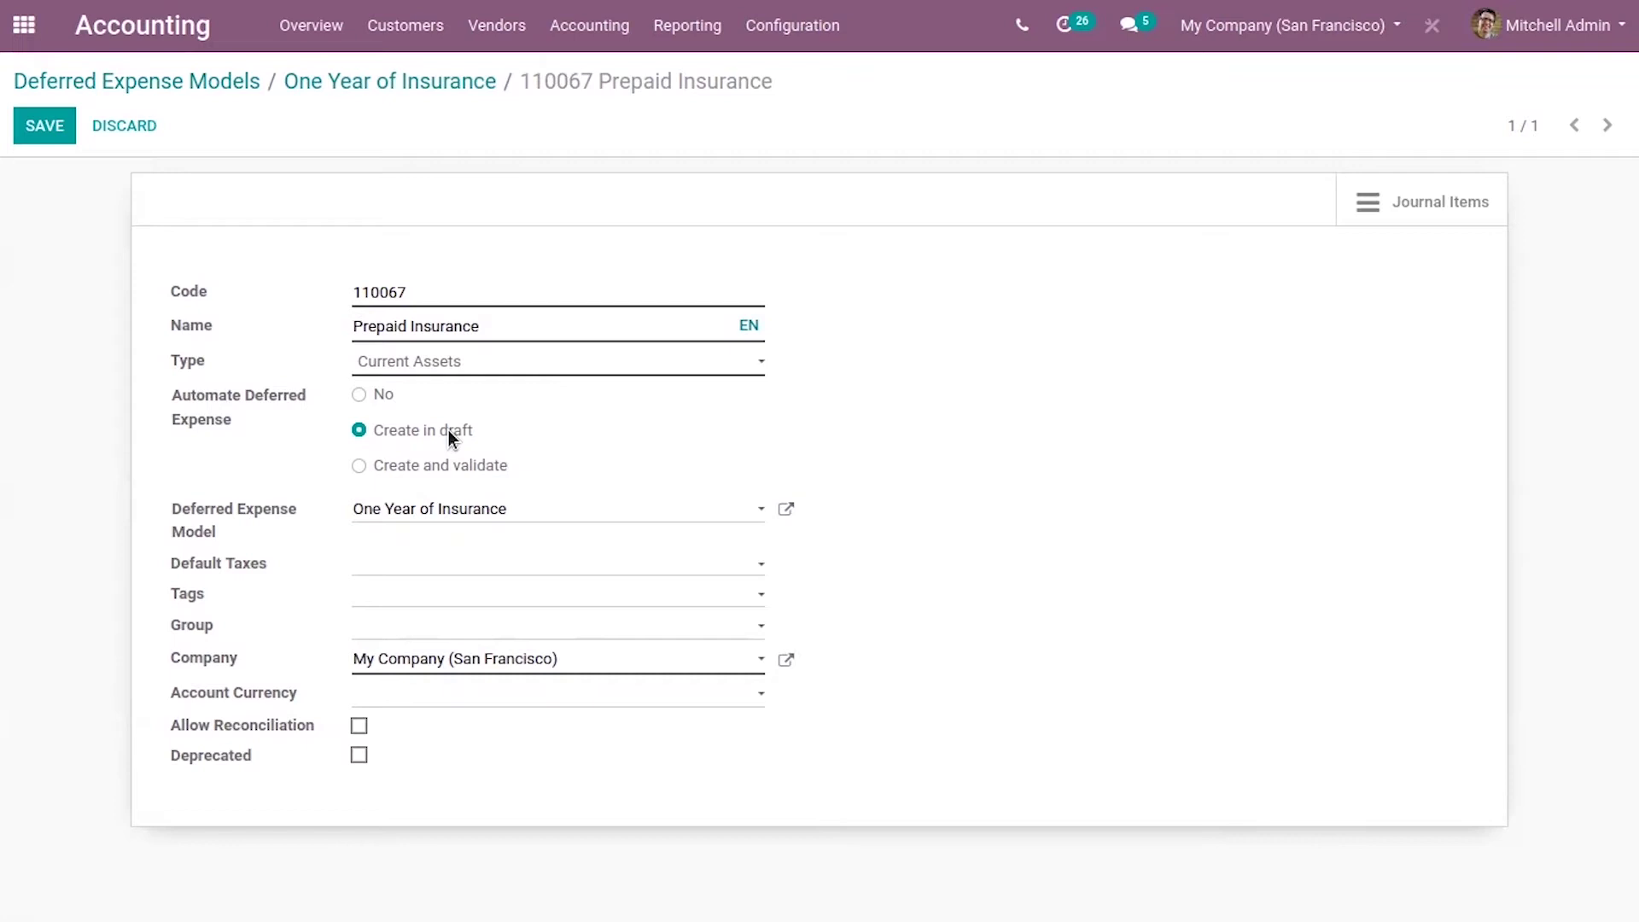
pyautogui.click(437, 470)
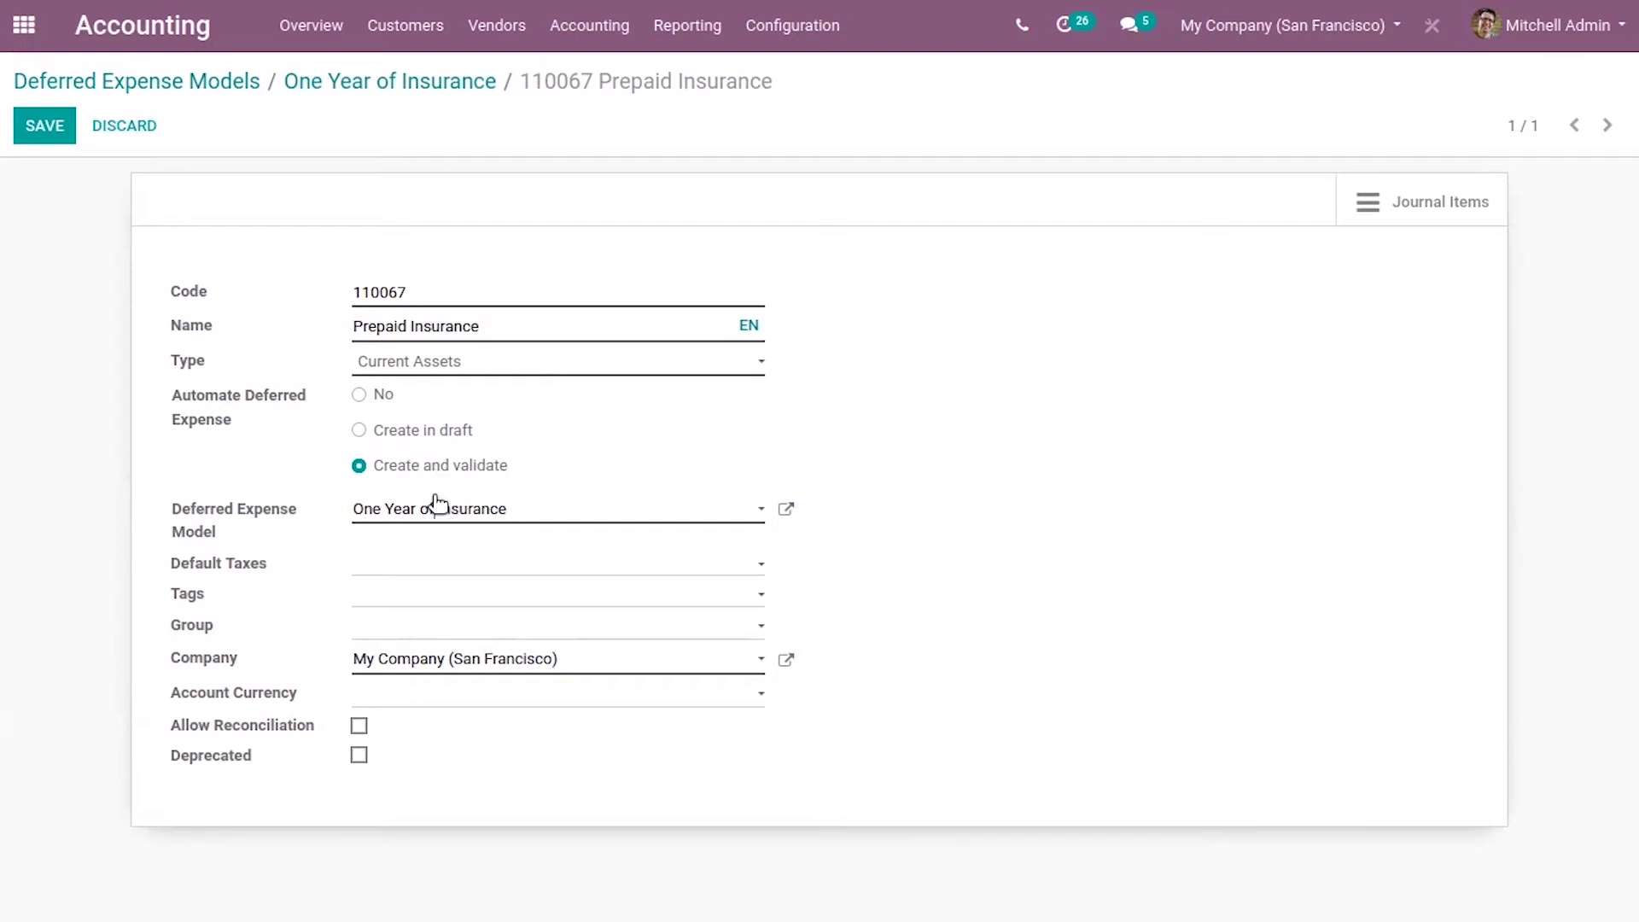
pyautogui.click(436, 503)
pyautogui.click(502, 547)
pyautogui.click(44, 128)
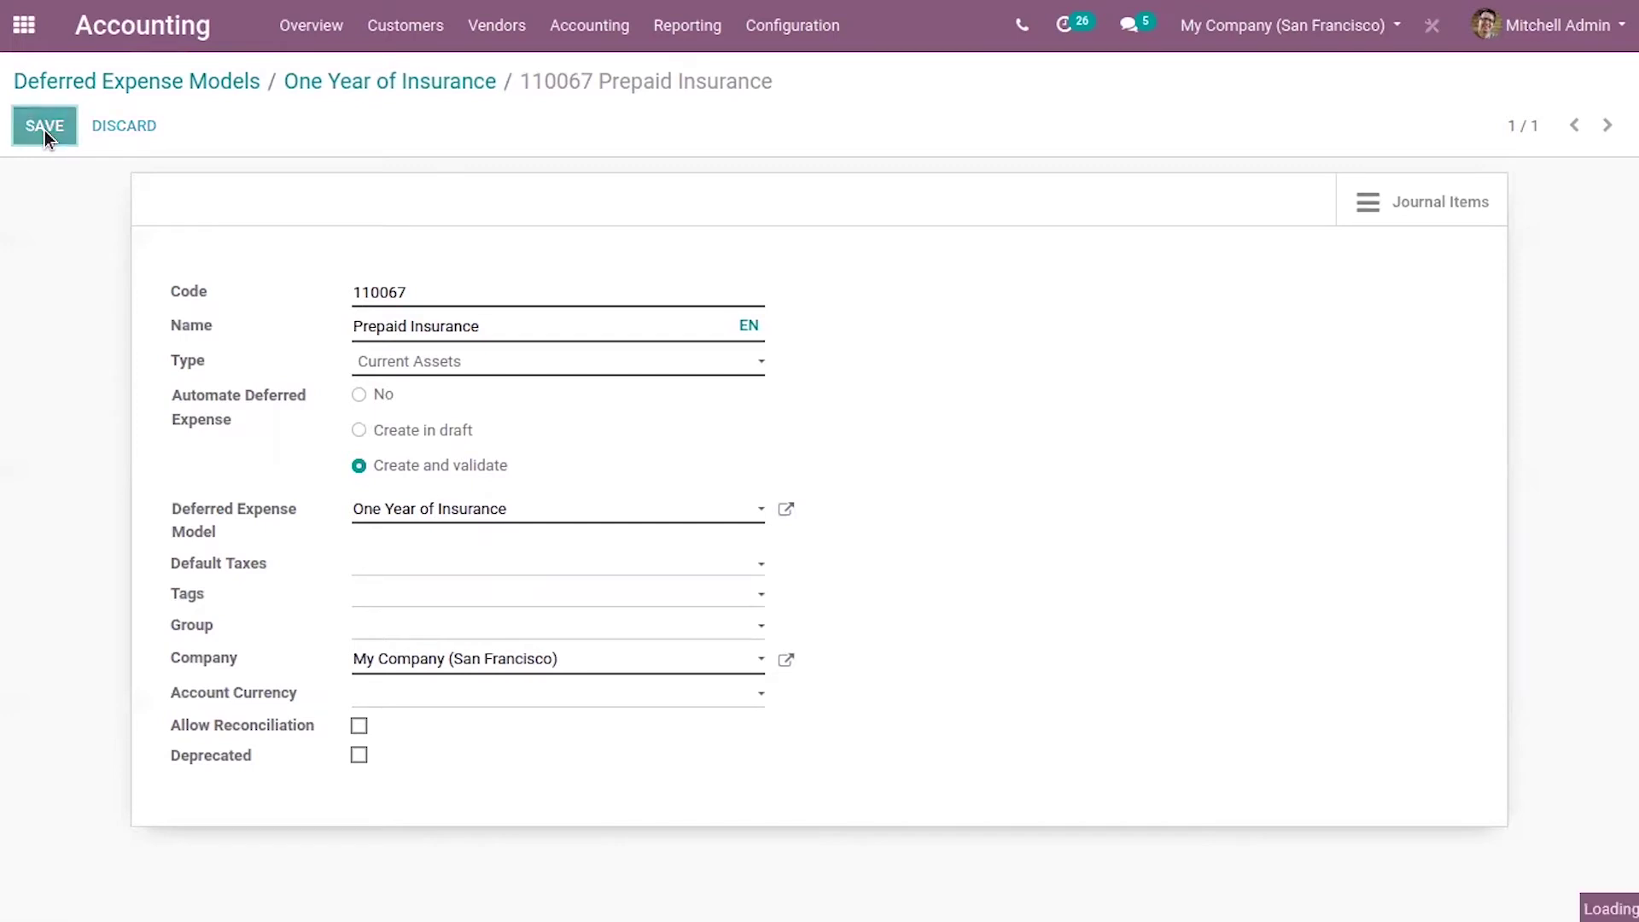
pyautogui.click(371, 85)
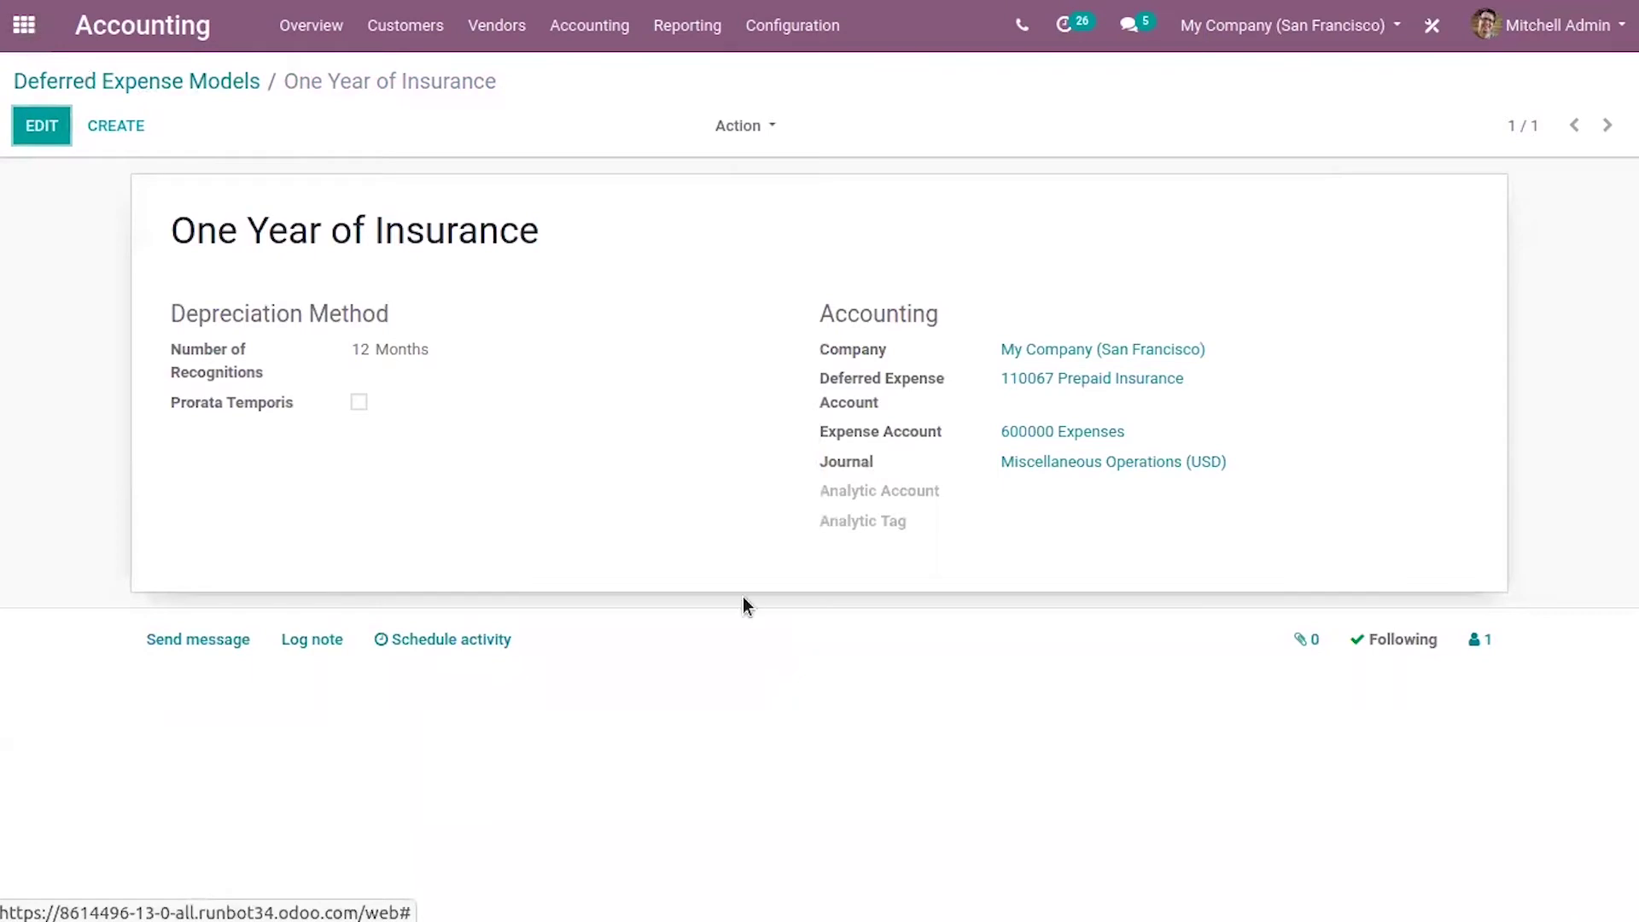
# Switch to the Purchase app and open the list of purchase orders.
pyautogui.click(24, 25)
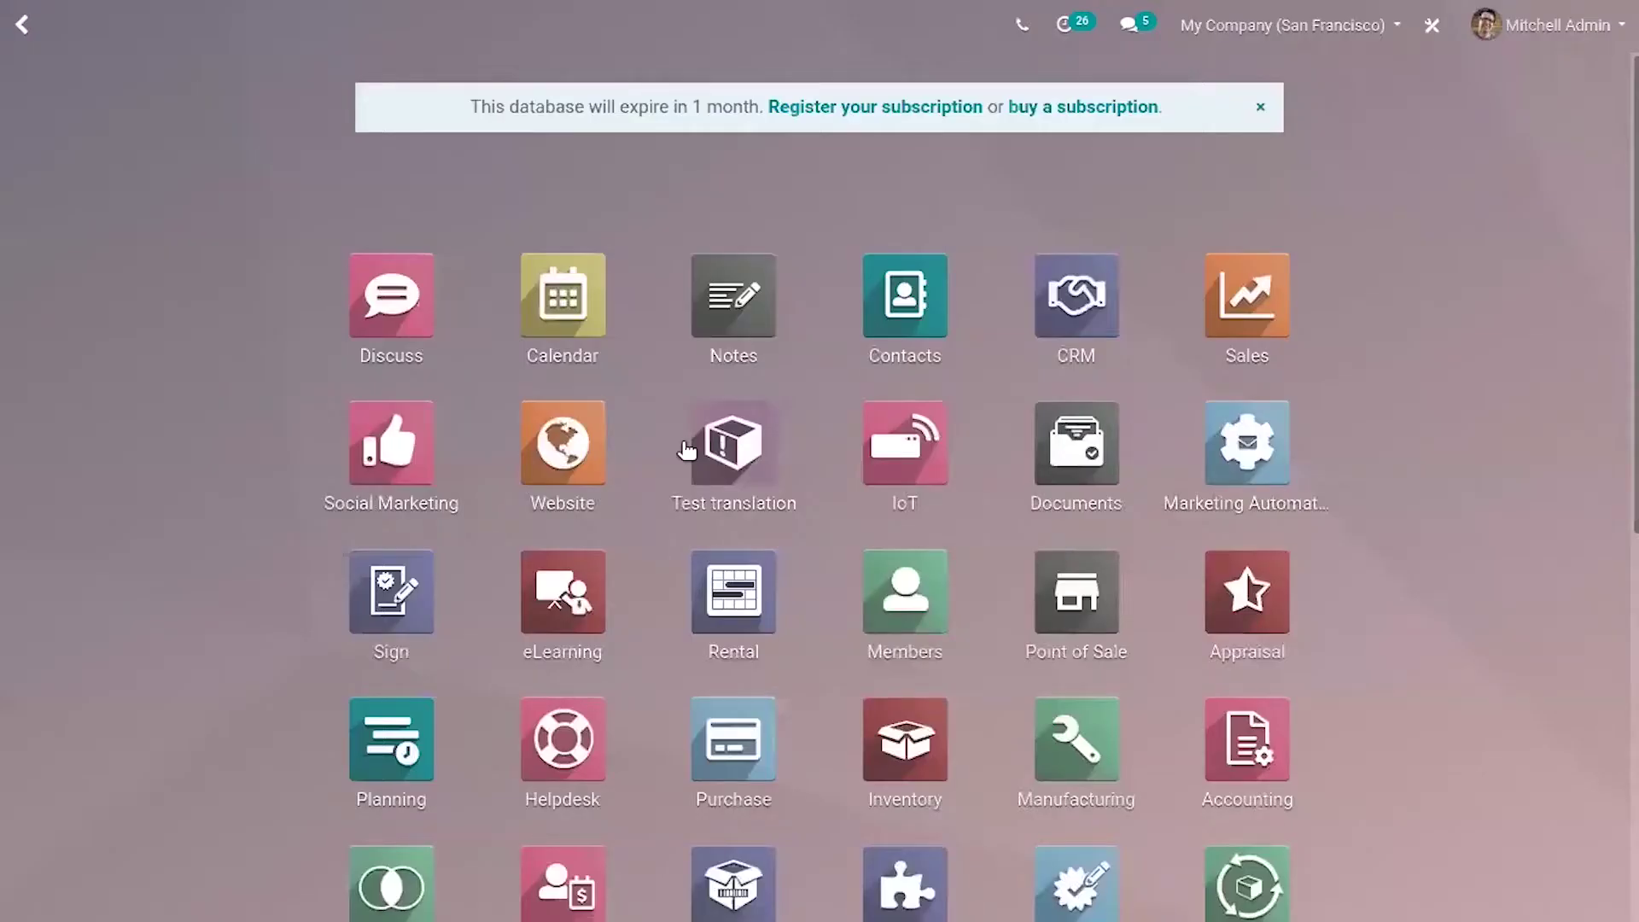
pyautogui.click(716, 738)
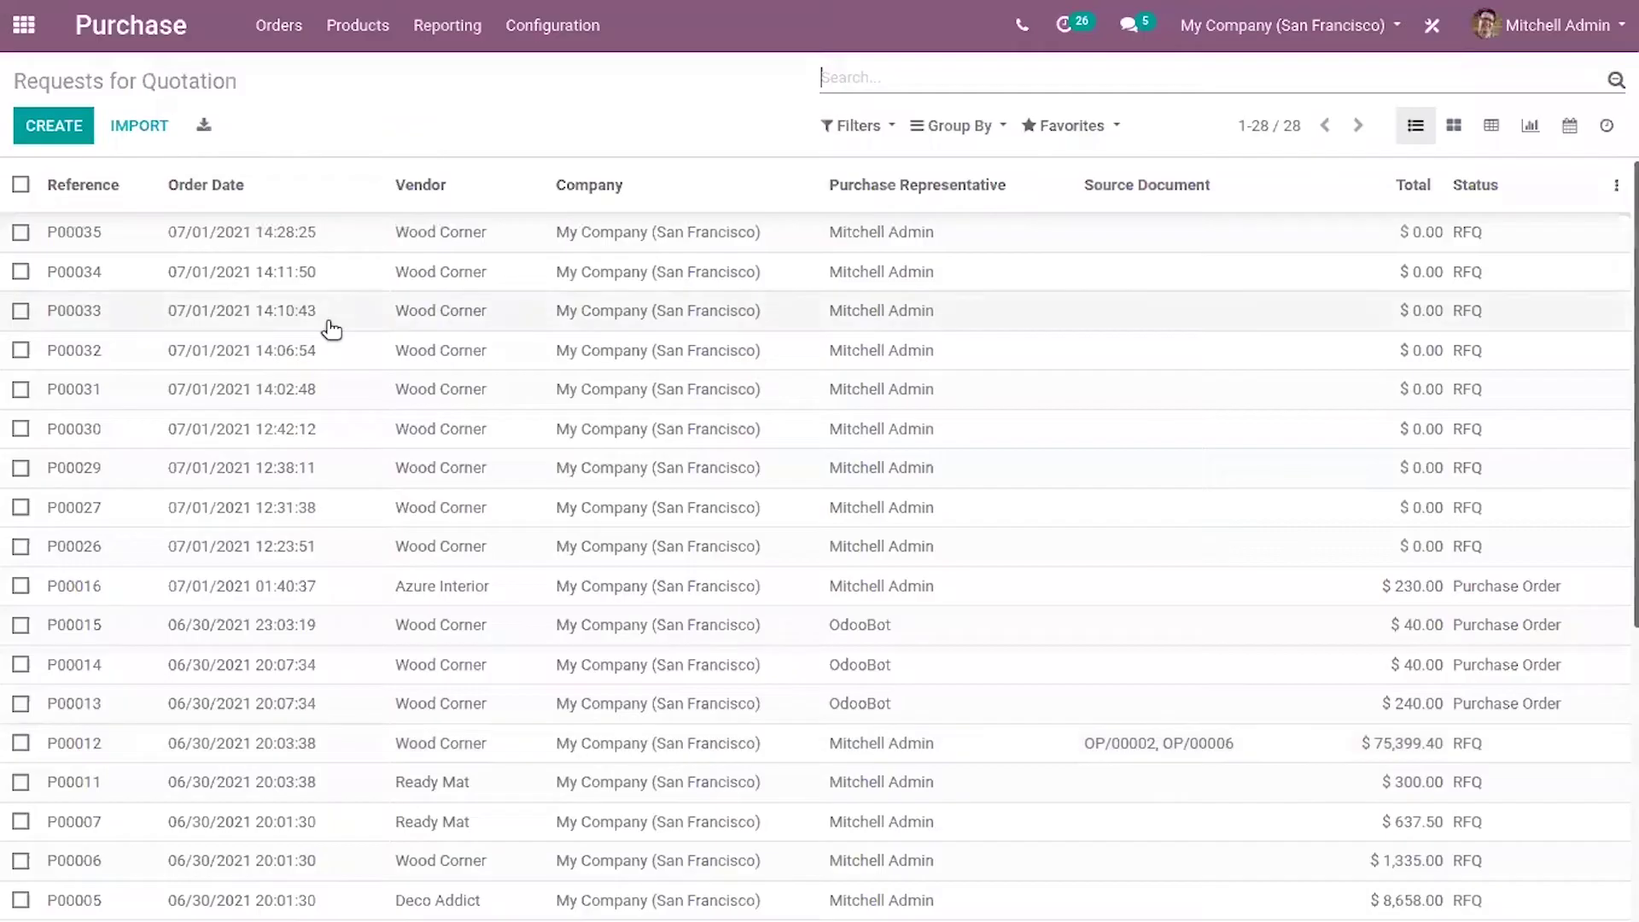
pyautogui.click(278, 28)
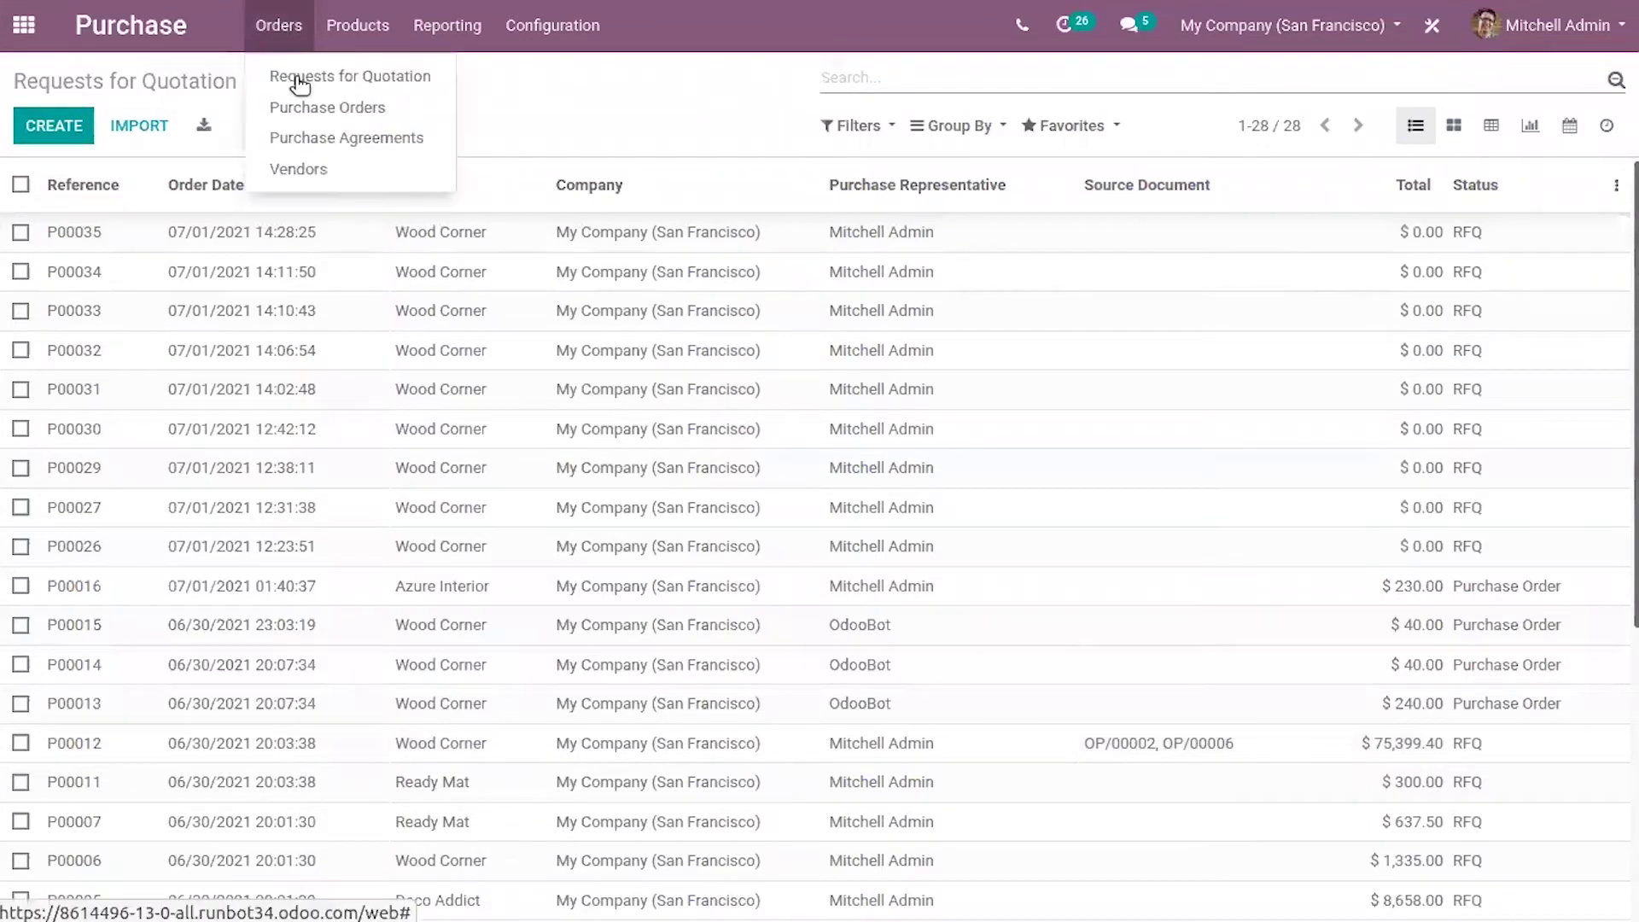
pyautogui.click(313, 104)
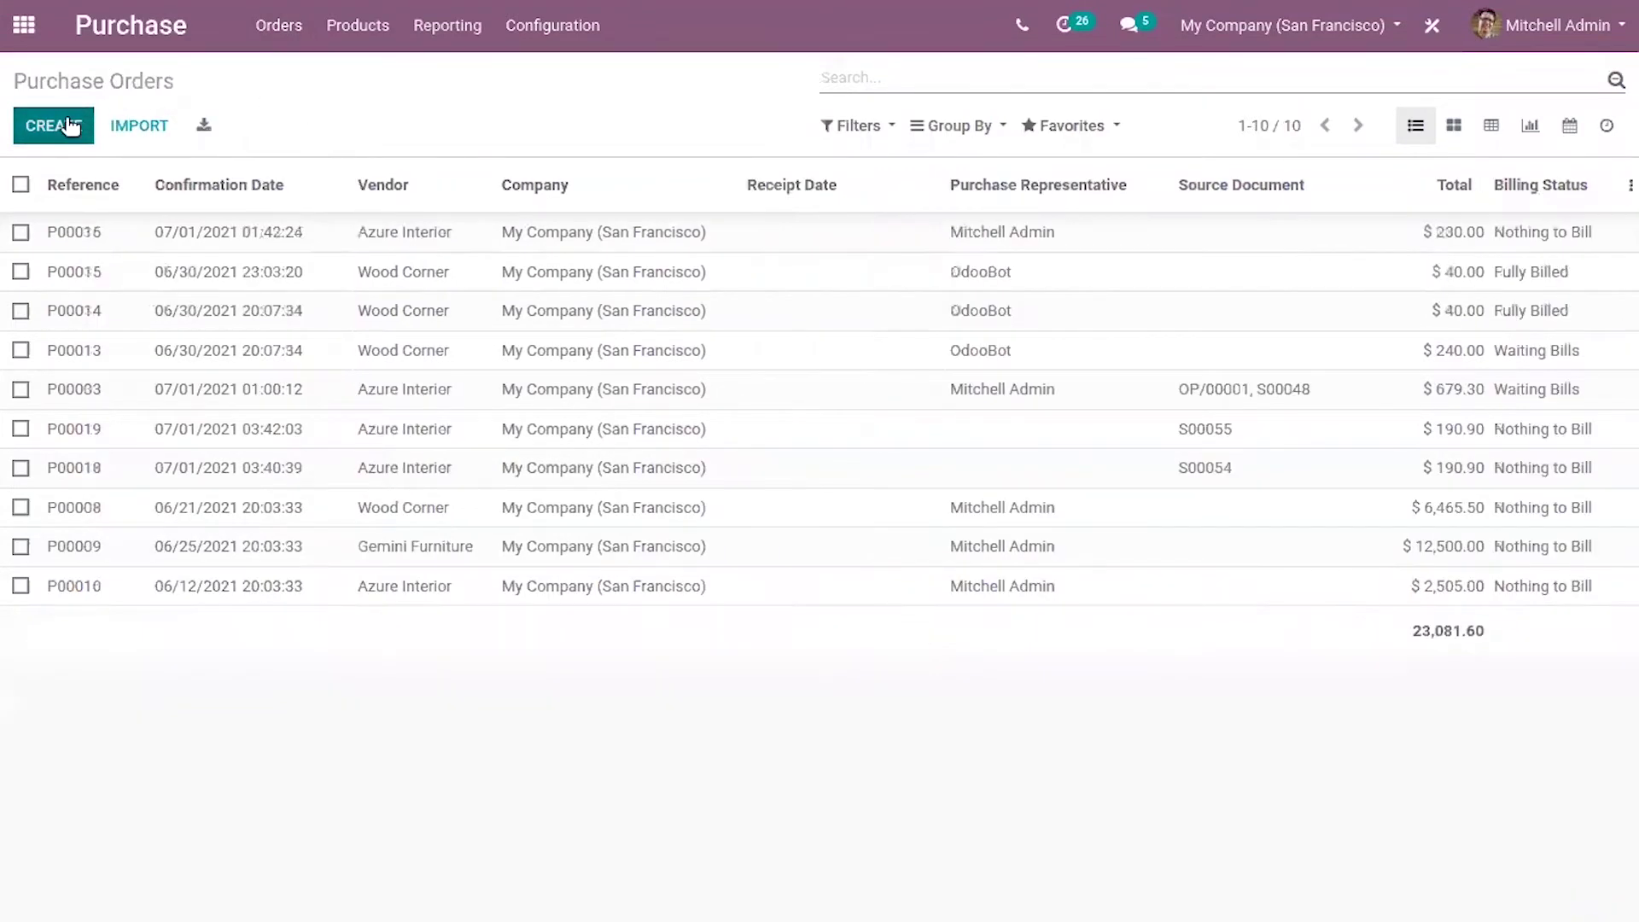
# Create a request for quotation for the vendor Wood Corner and add the Insurance 1 Year product as a line.
pyautogui.click(86, 117)
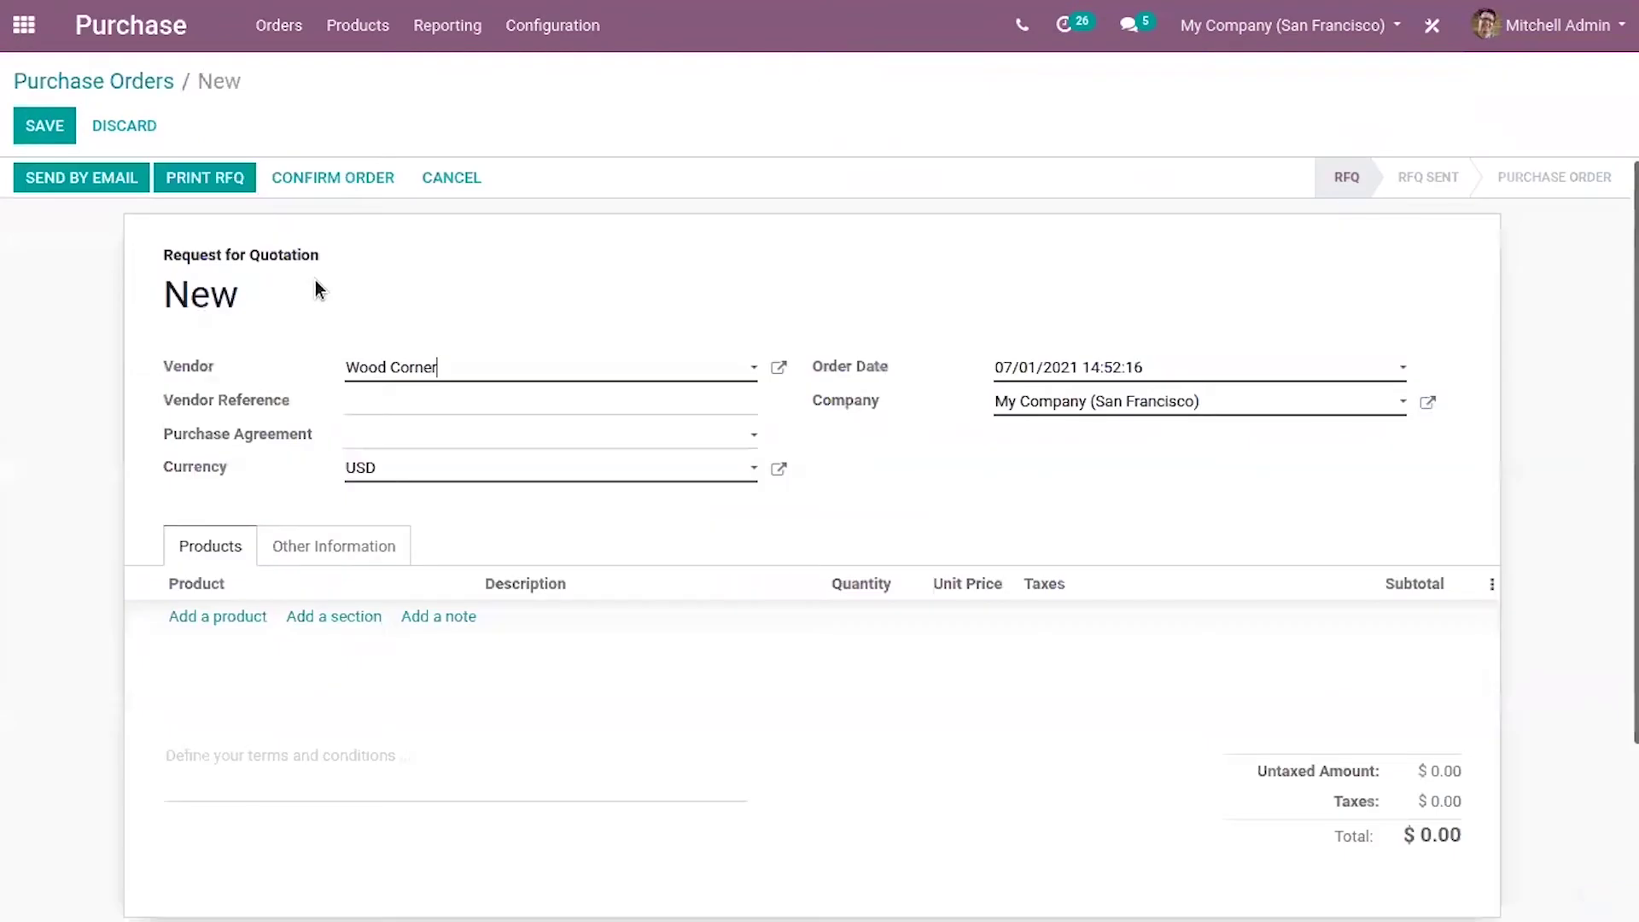
pyautogui.click(252, 619)
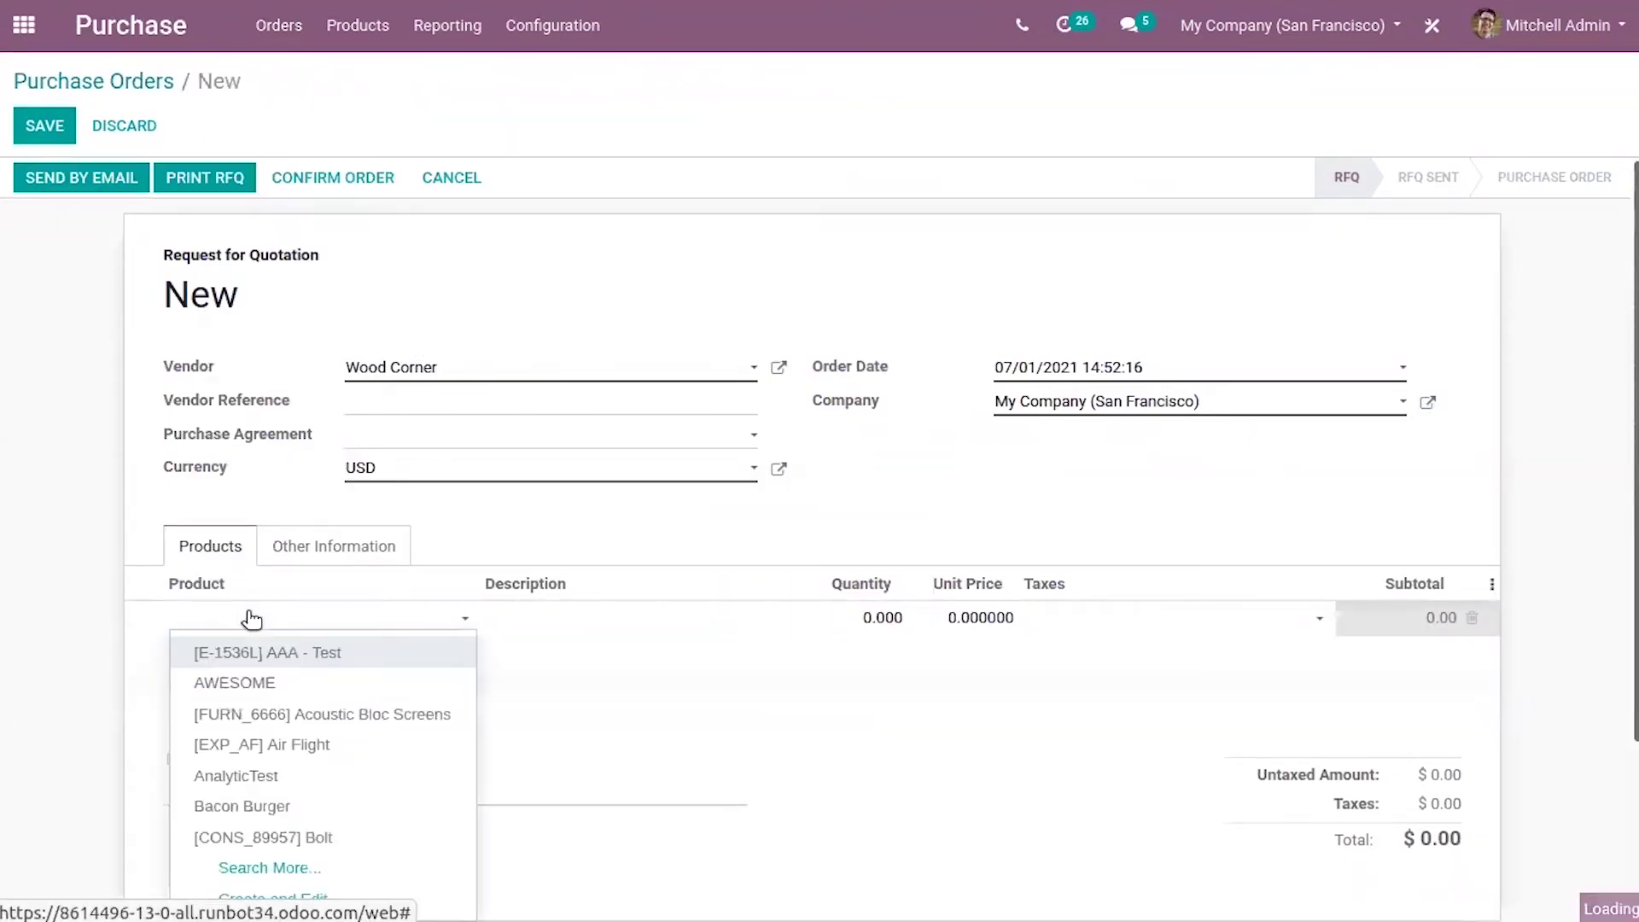
pyautogui.write('in')
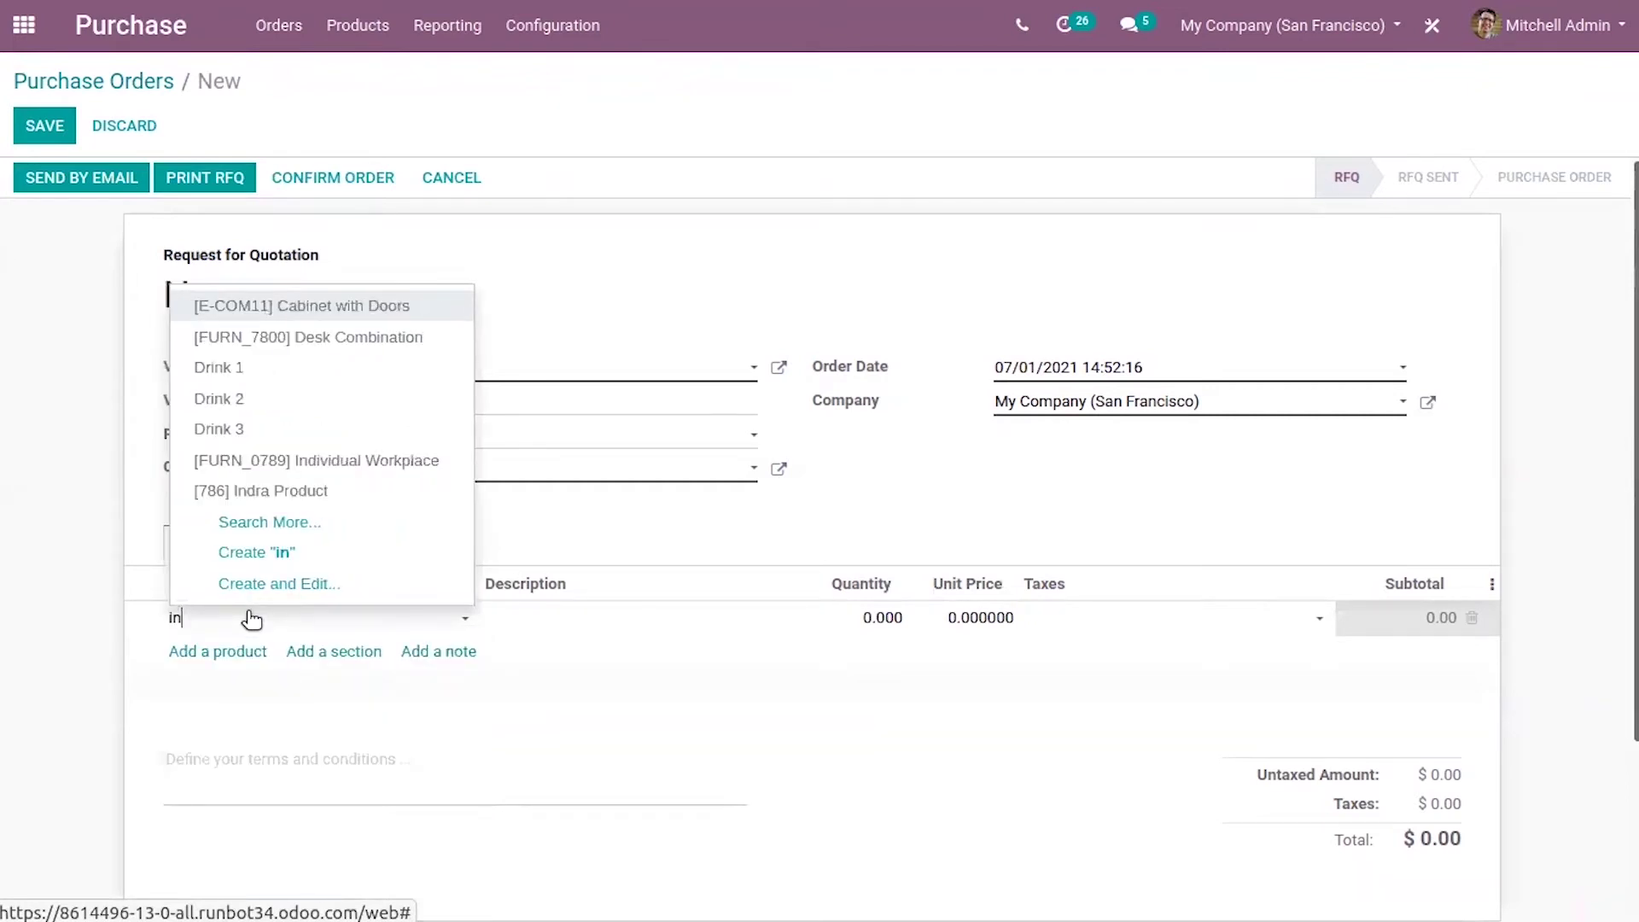
pyautogui.write('su')
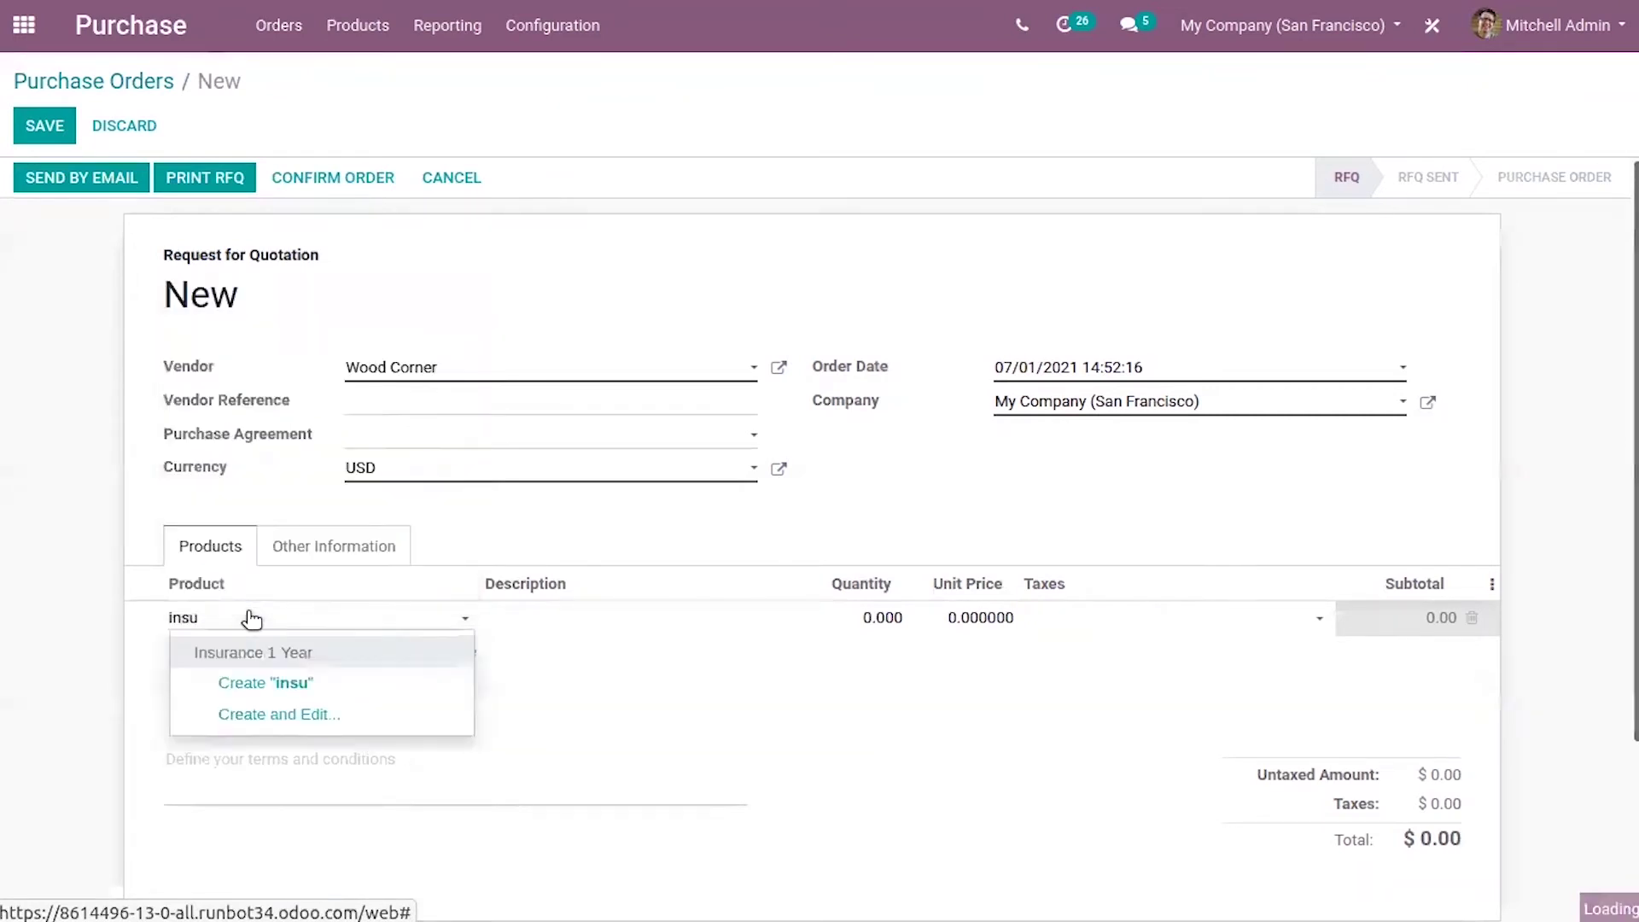
pyautogui.click(323, 654)
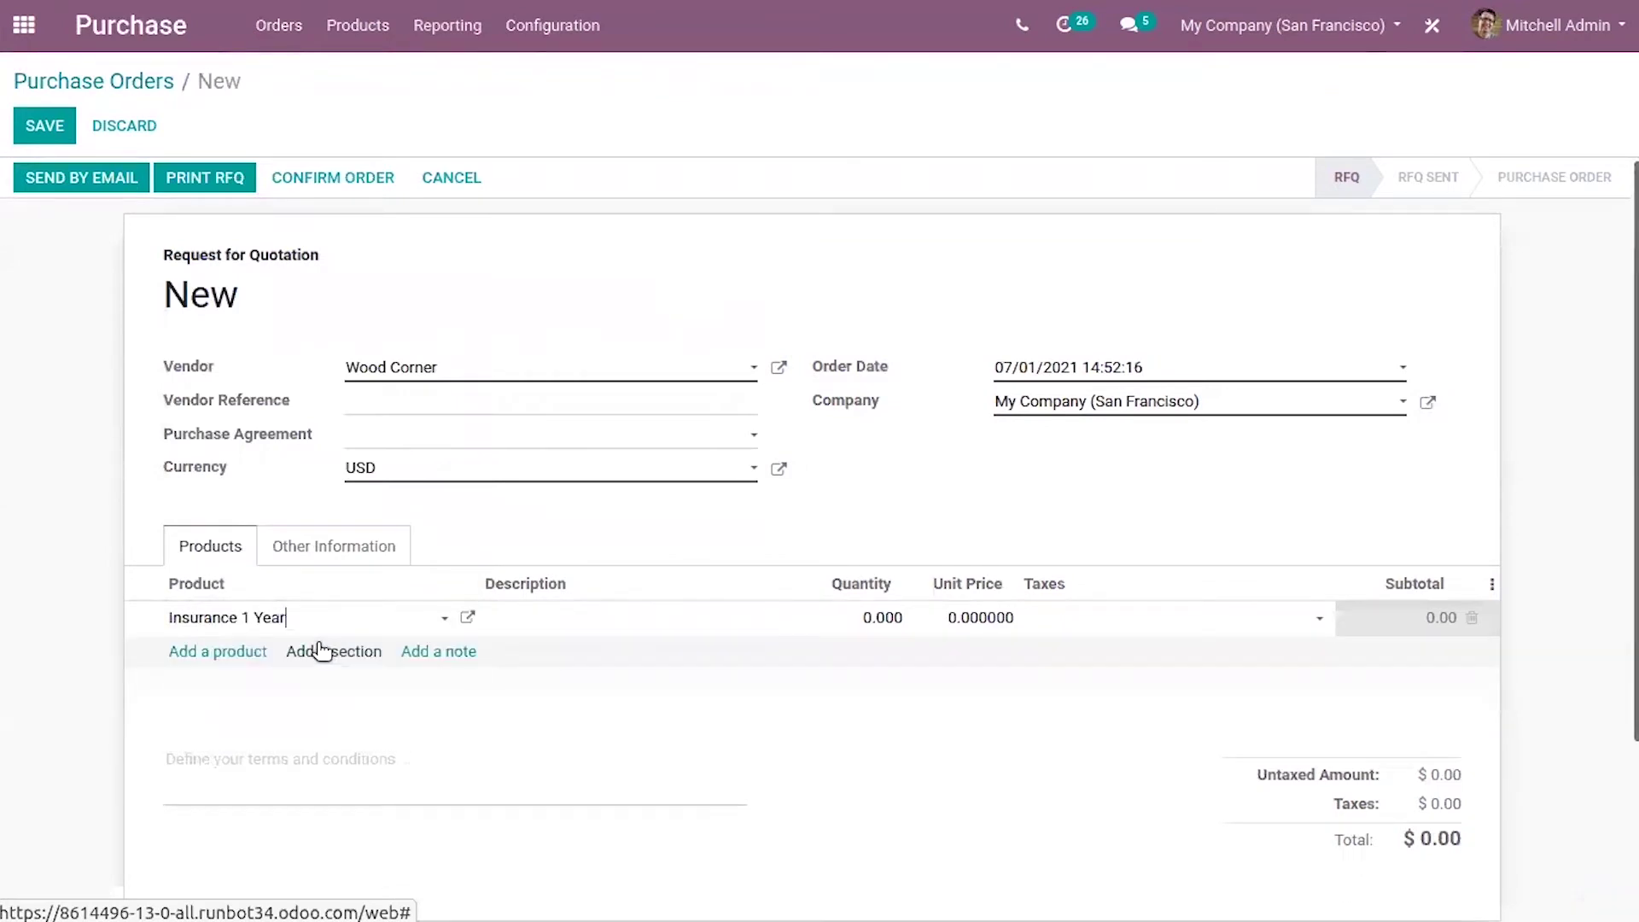
# Check the Insurance 1 Year product's general information and its payables expense account, keeping its settings as they are.
pyautogui.click(467, 620)
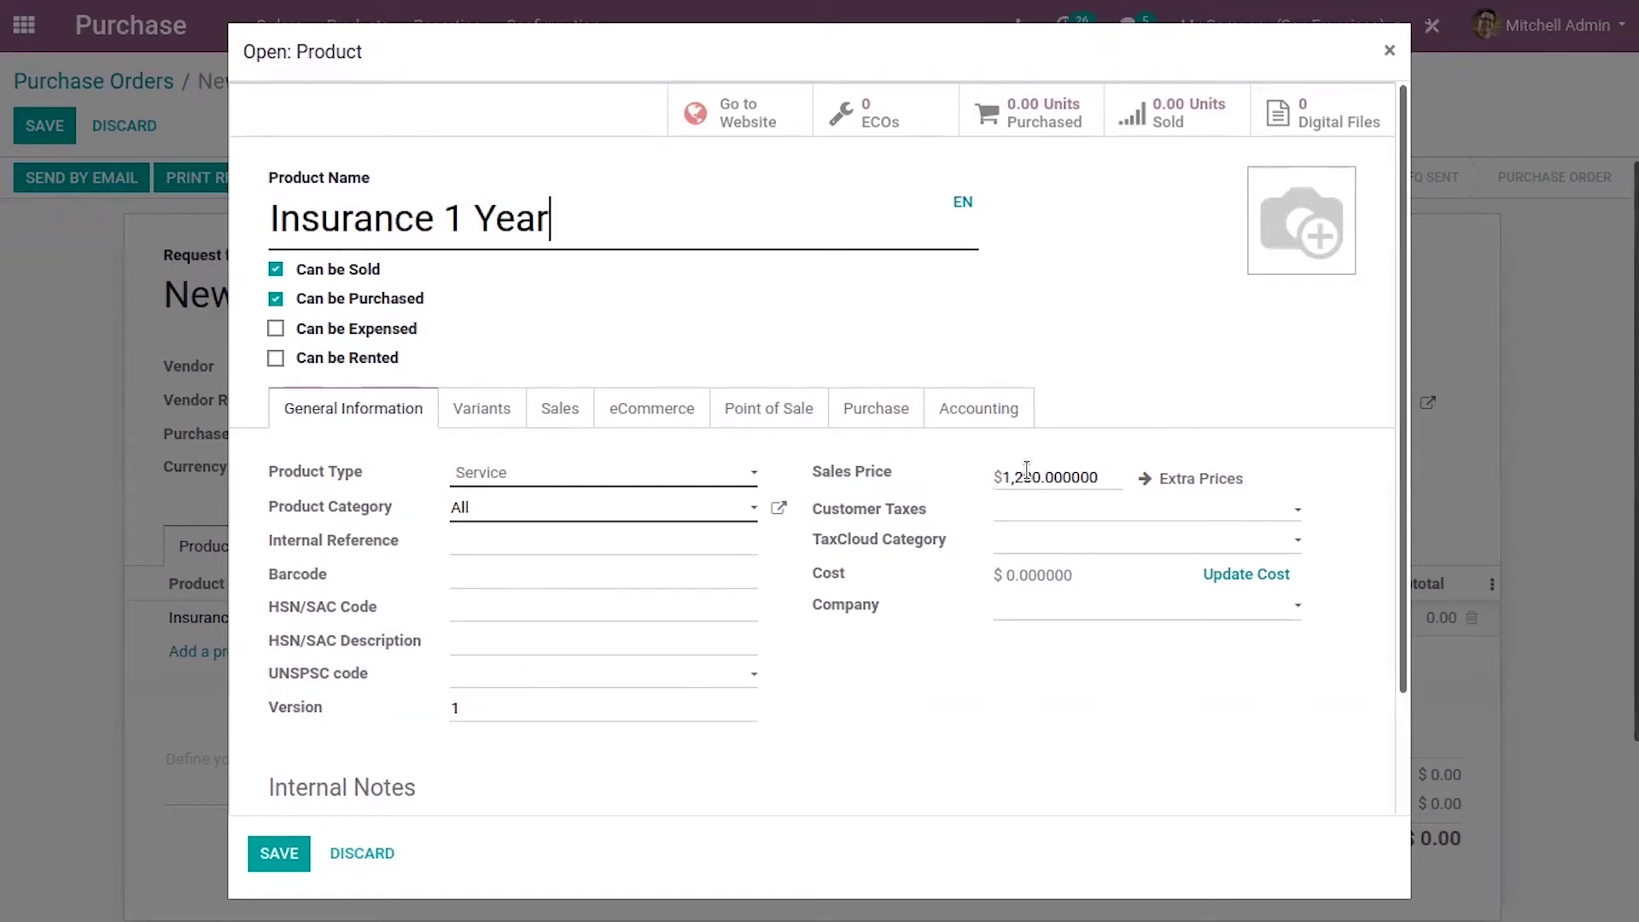
pyautogui.click(967, 416)
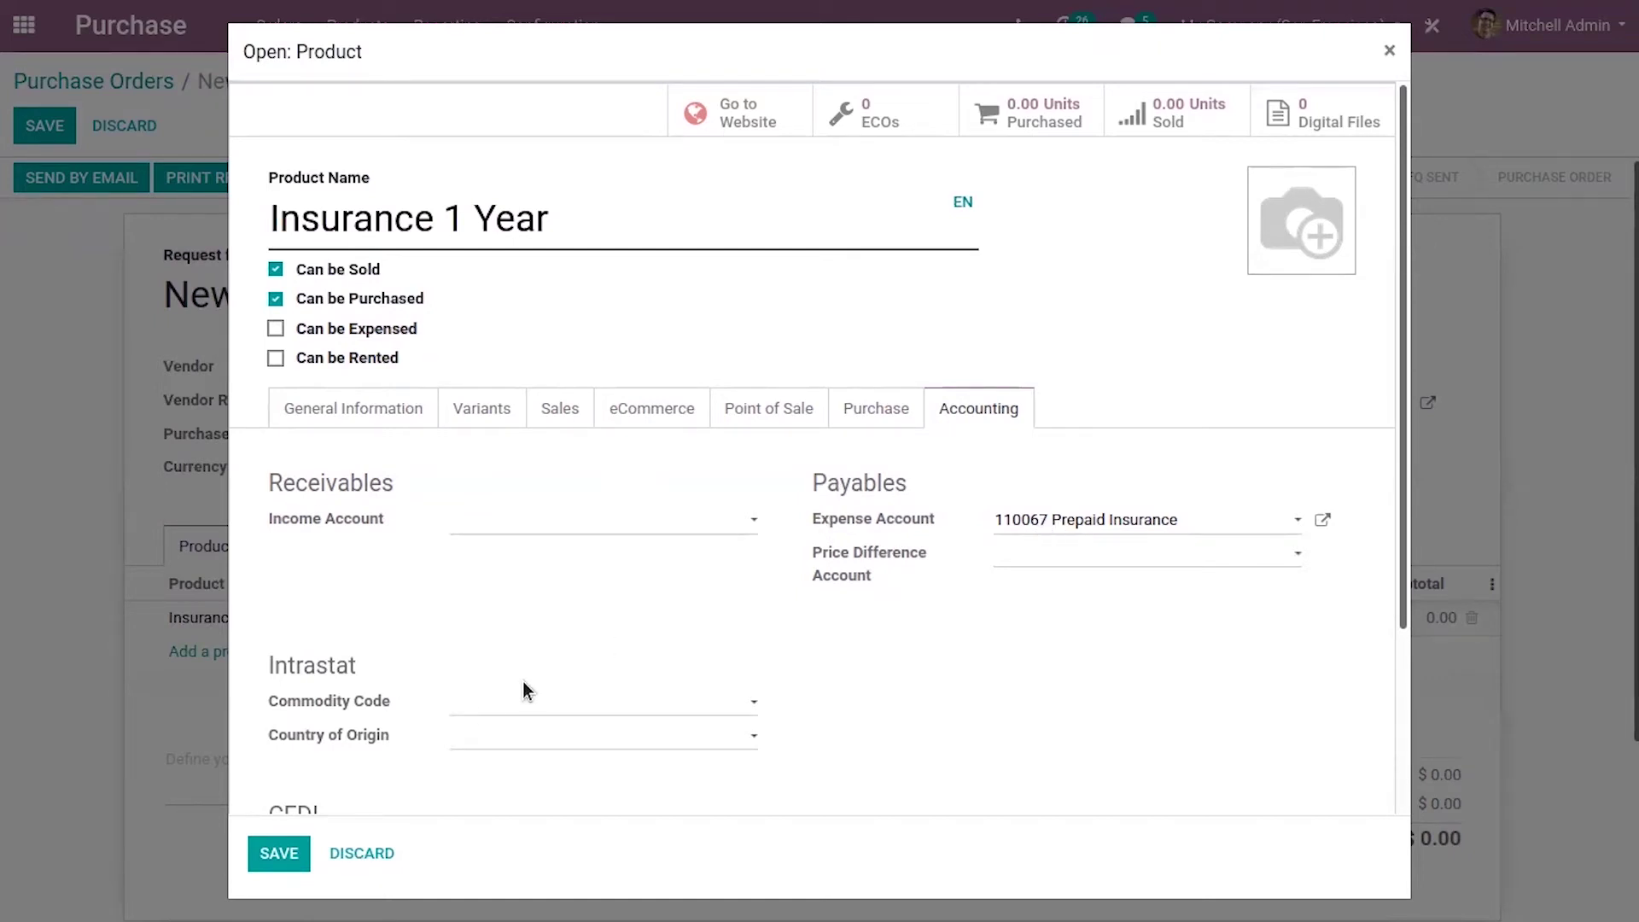
pyautogui.click(267, 852)
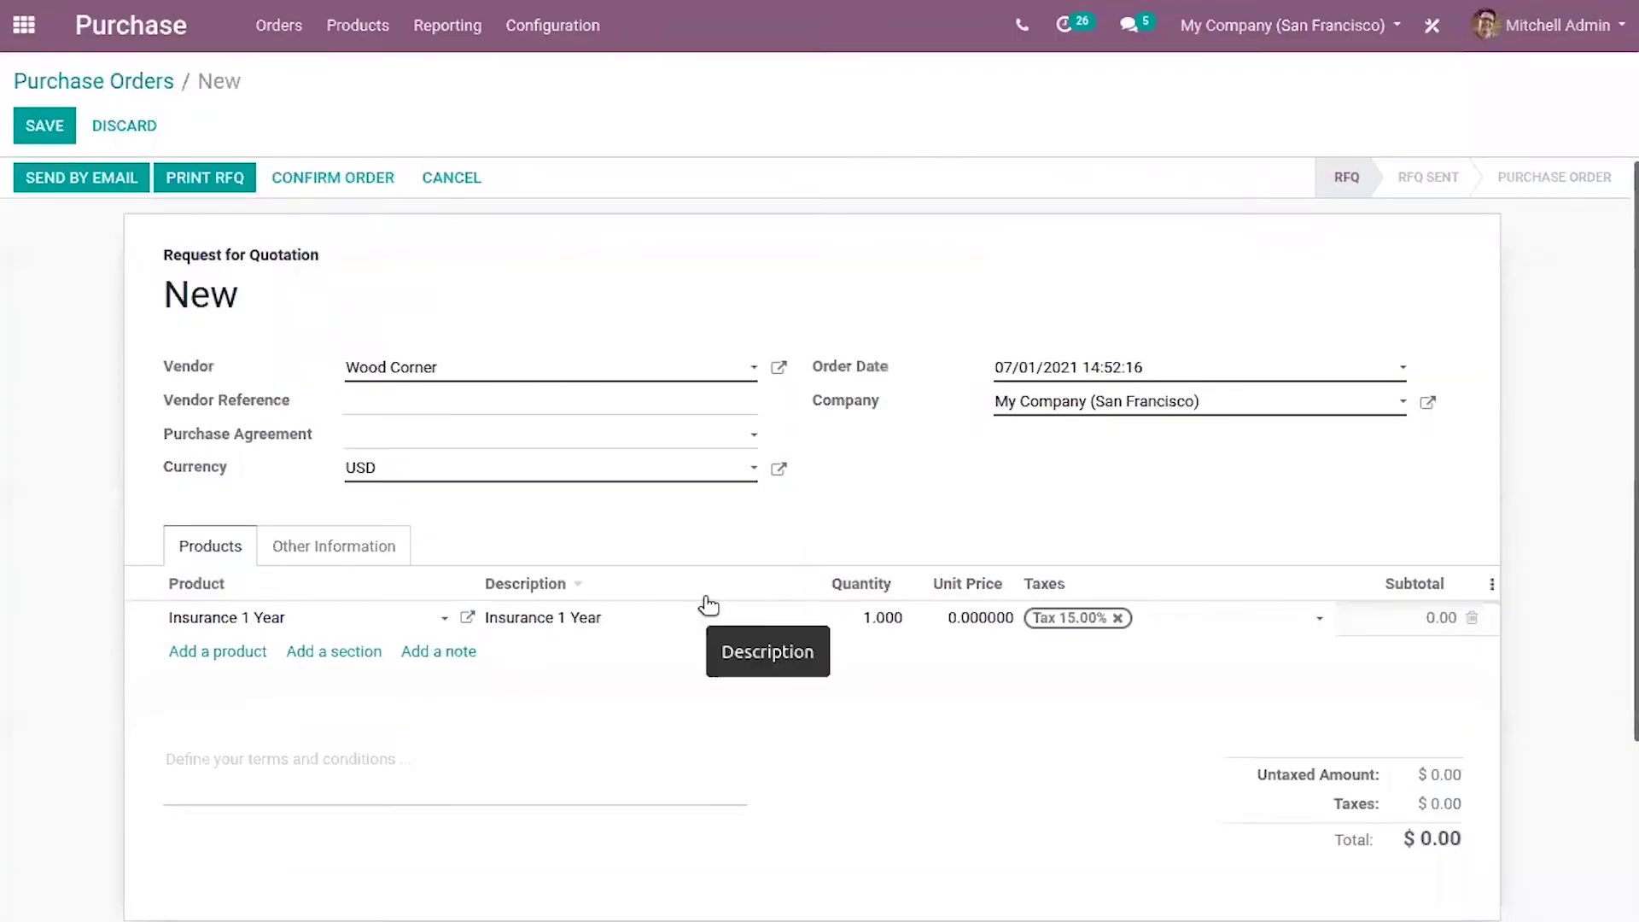
# Set the insurance line's unit price to 1200 and remove its 15% tax.
pyautogui.click(947, 615)
pyautogui.write('1200')
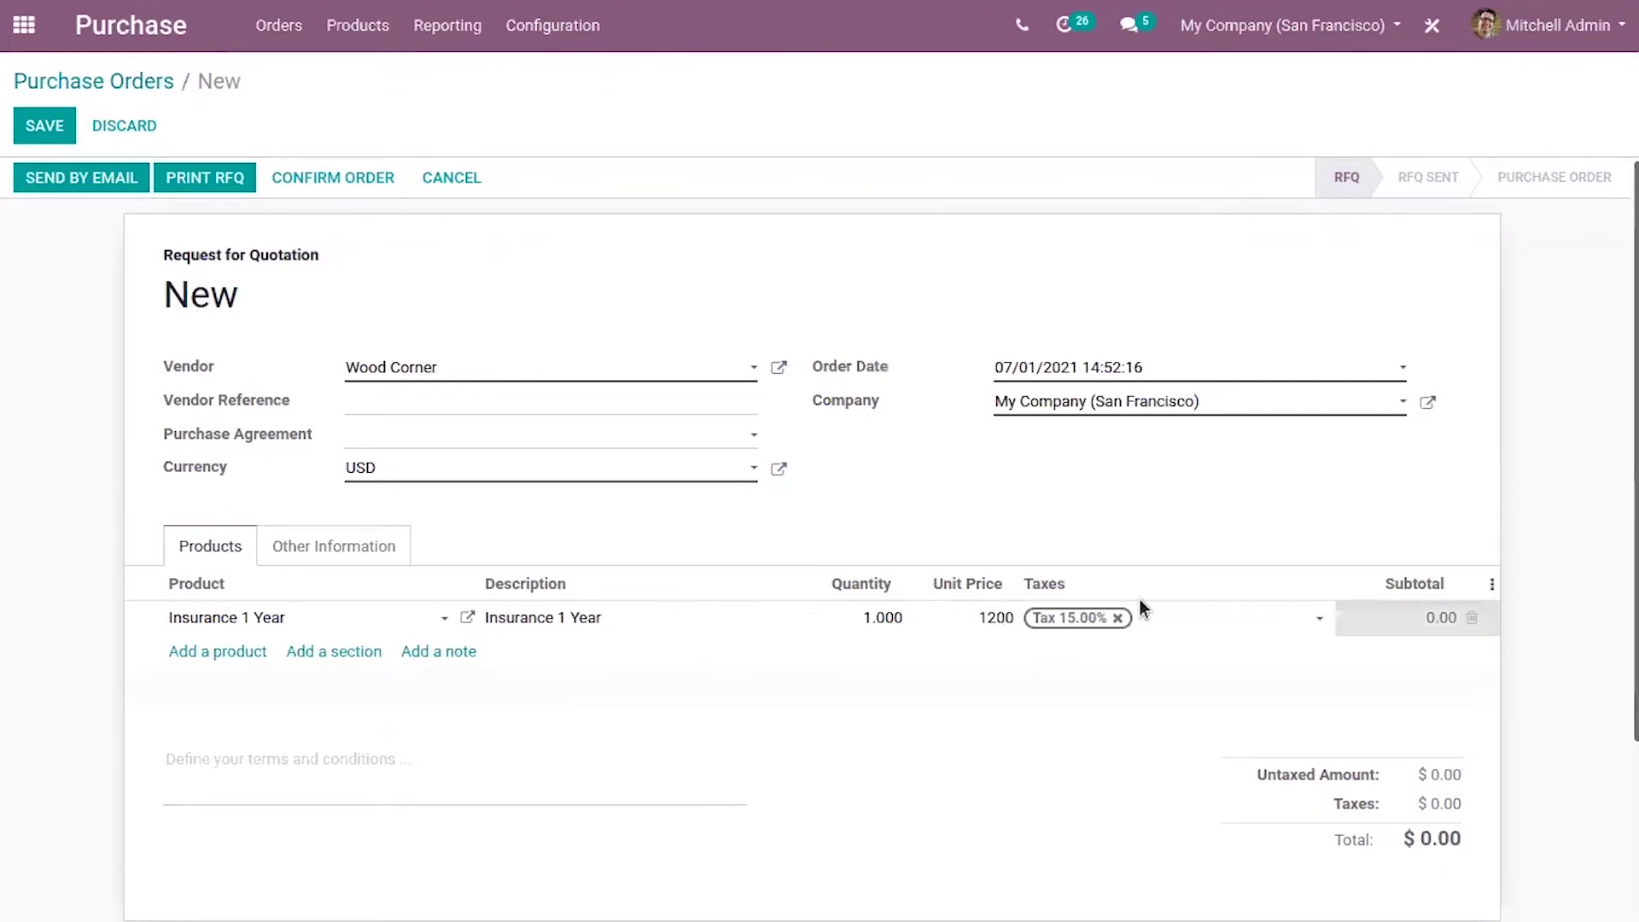
pyautogui.click(1119, 618)
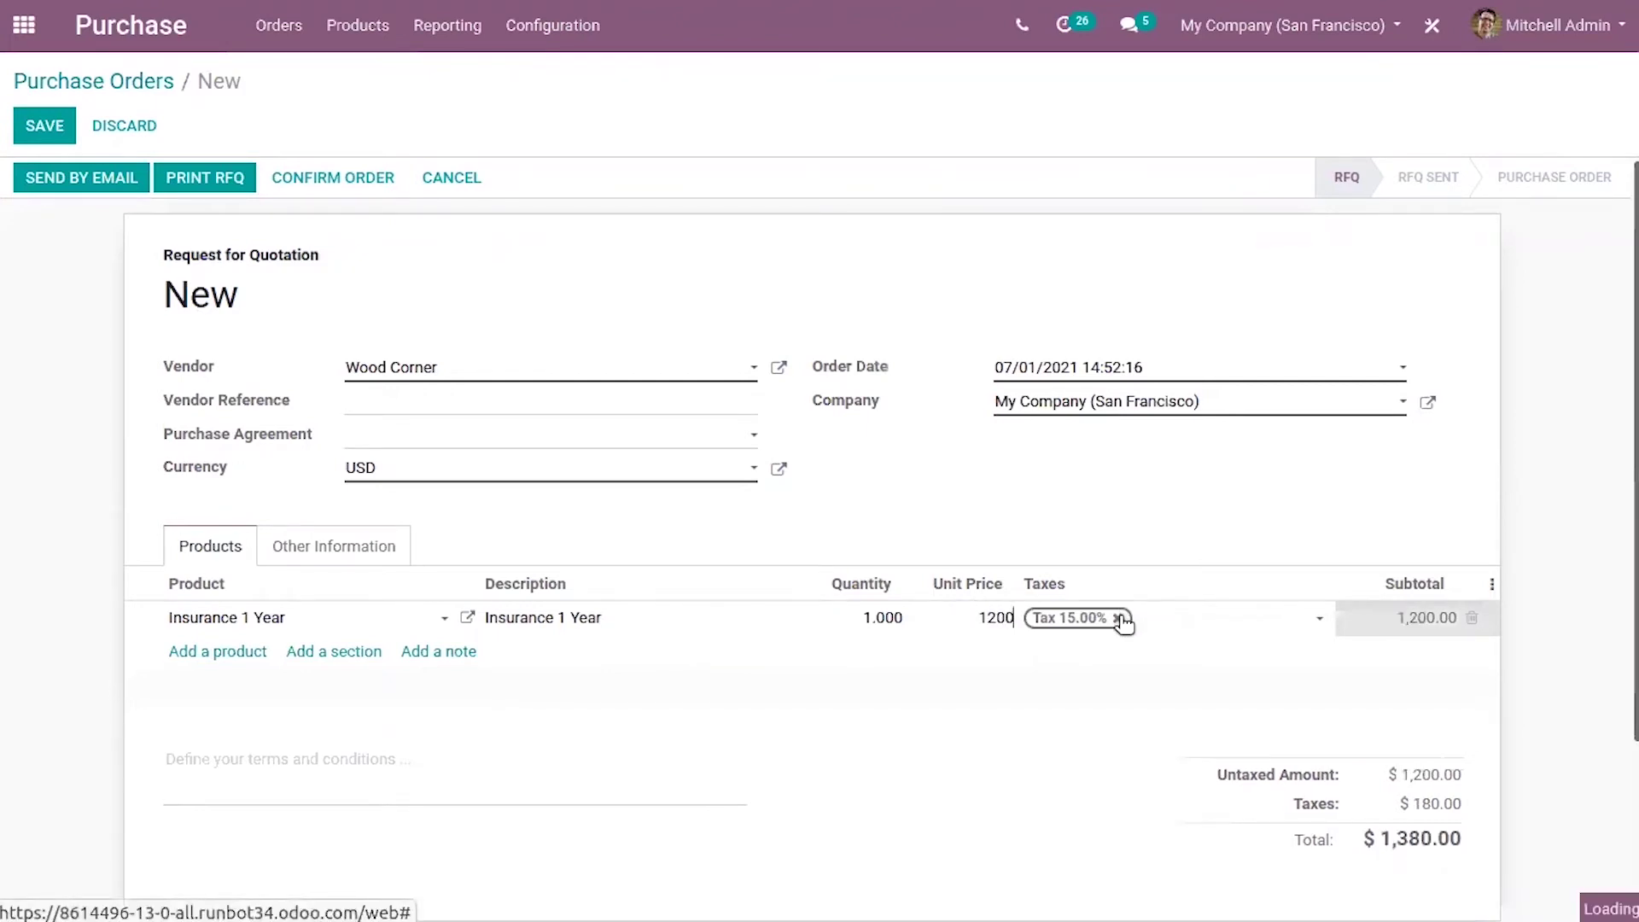
pyautogui.scroll(-1, 820, 538)
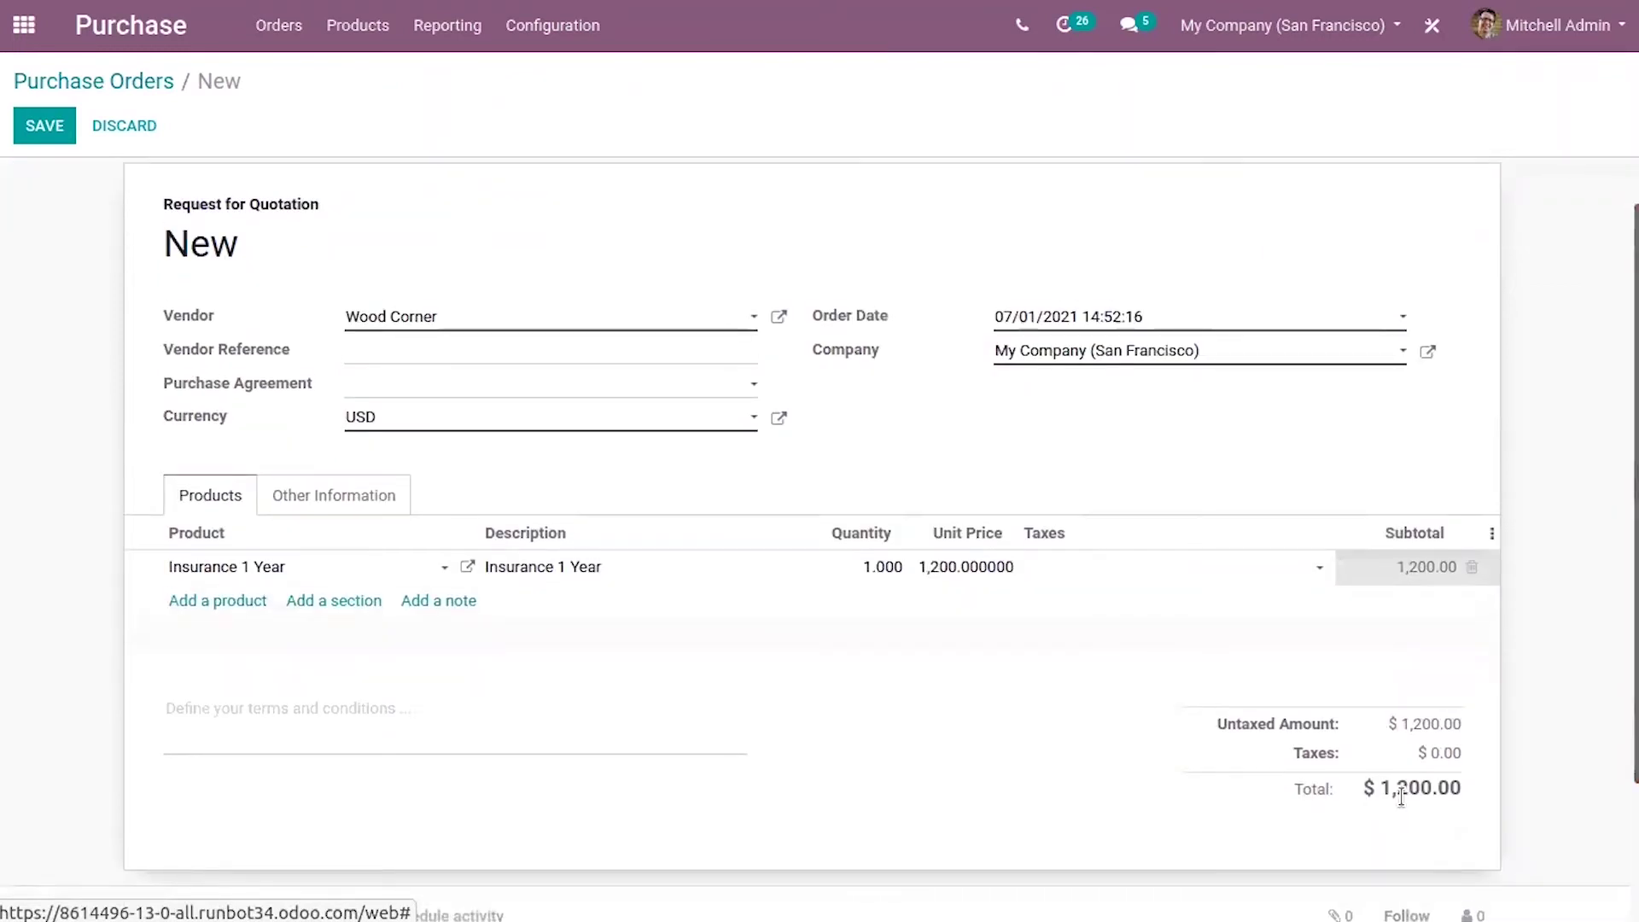
pyautogui.scroll(1, 912, 495)
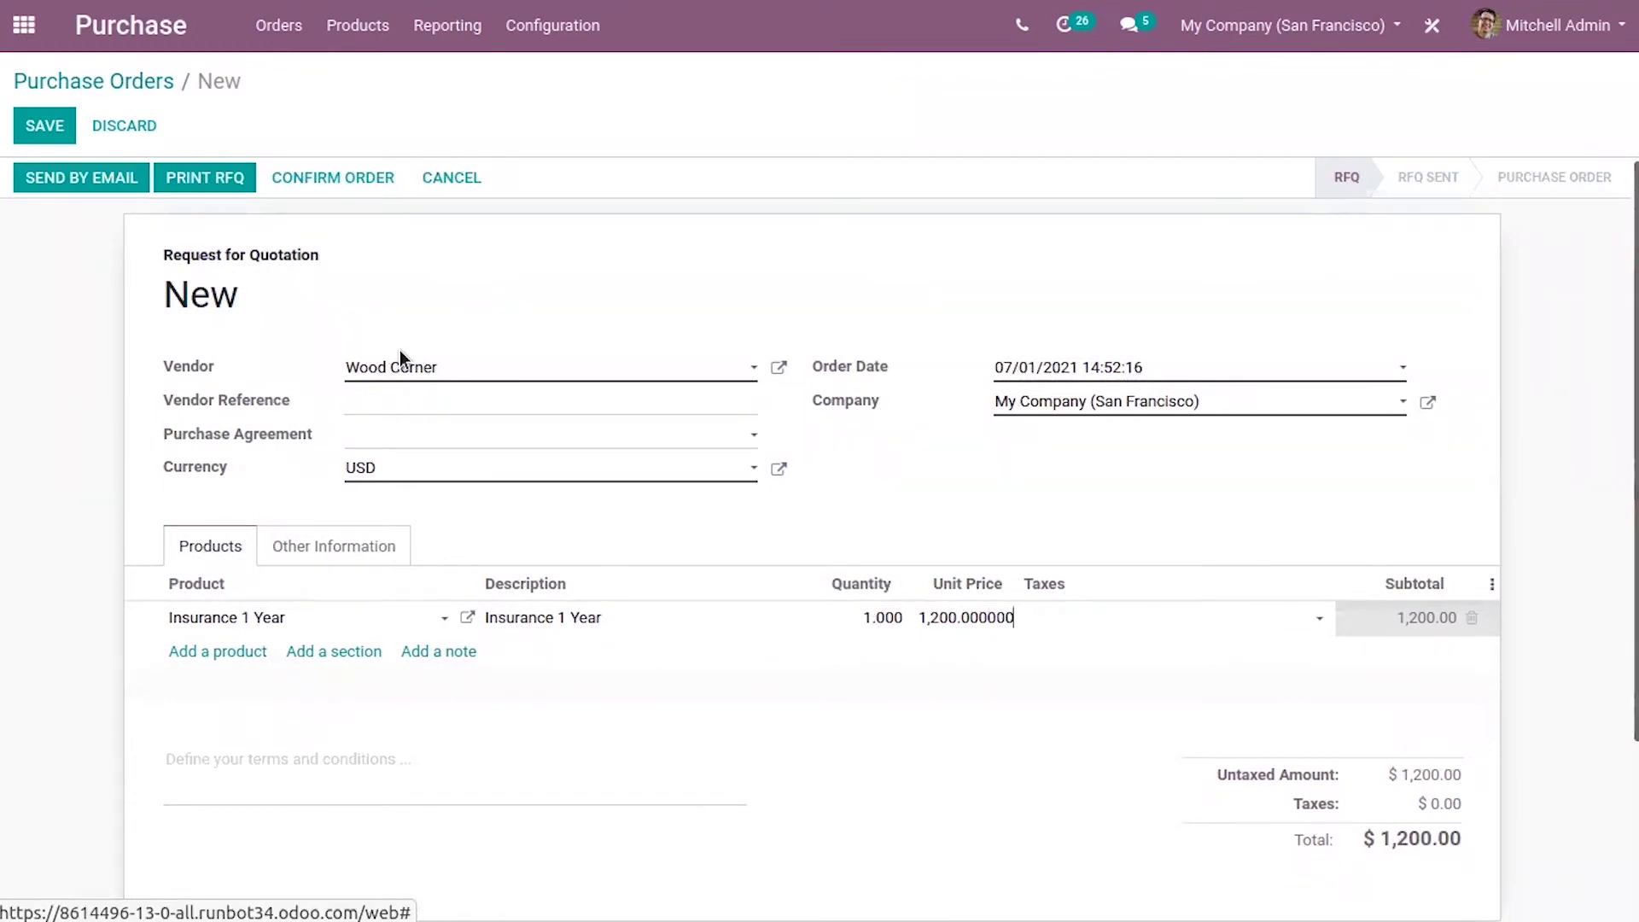
# Confirm and save the purchase order, and create a vendor bill from it.
pyautogui.click(274, 174)
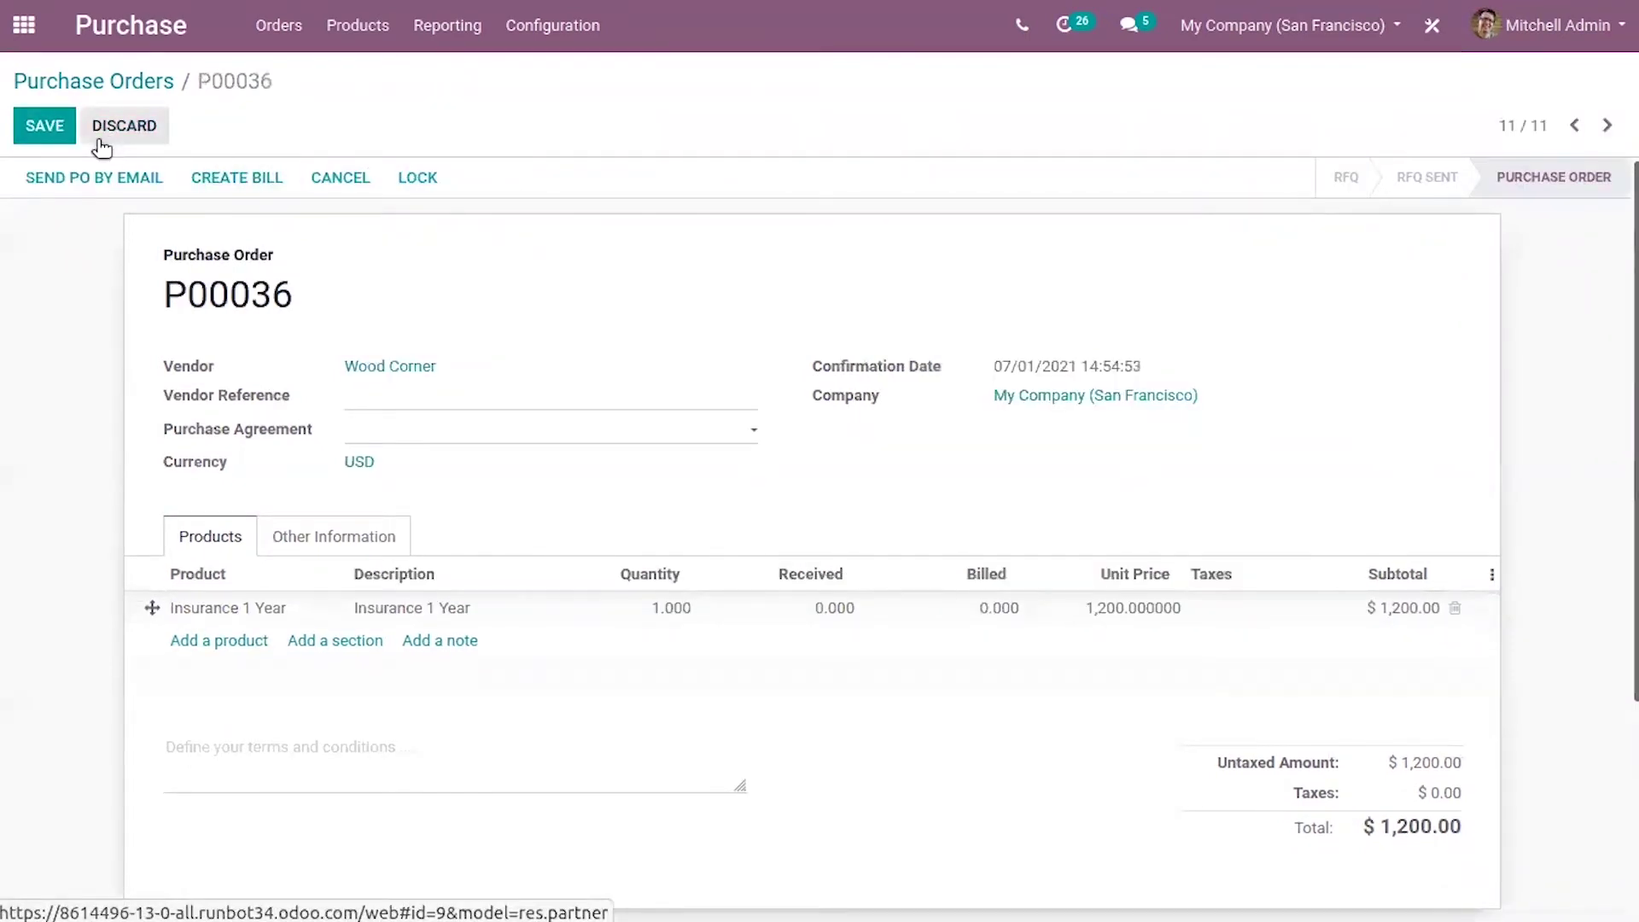
pyautogui.click(49, 132)
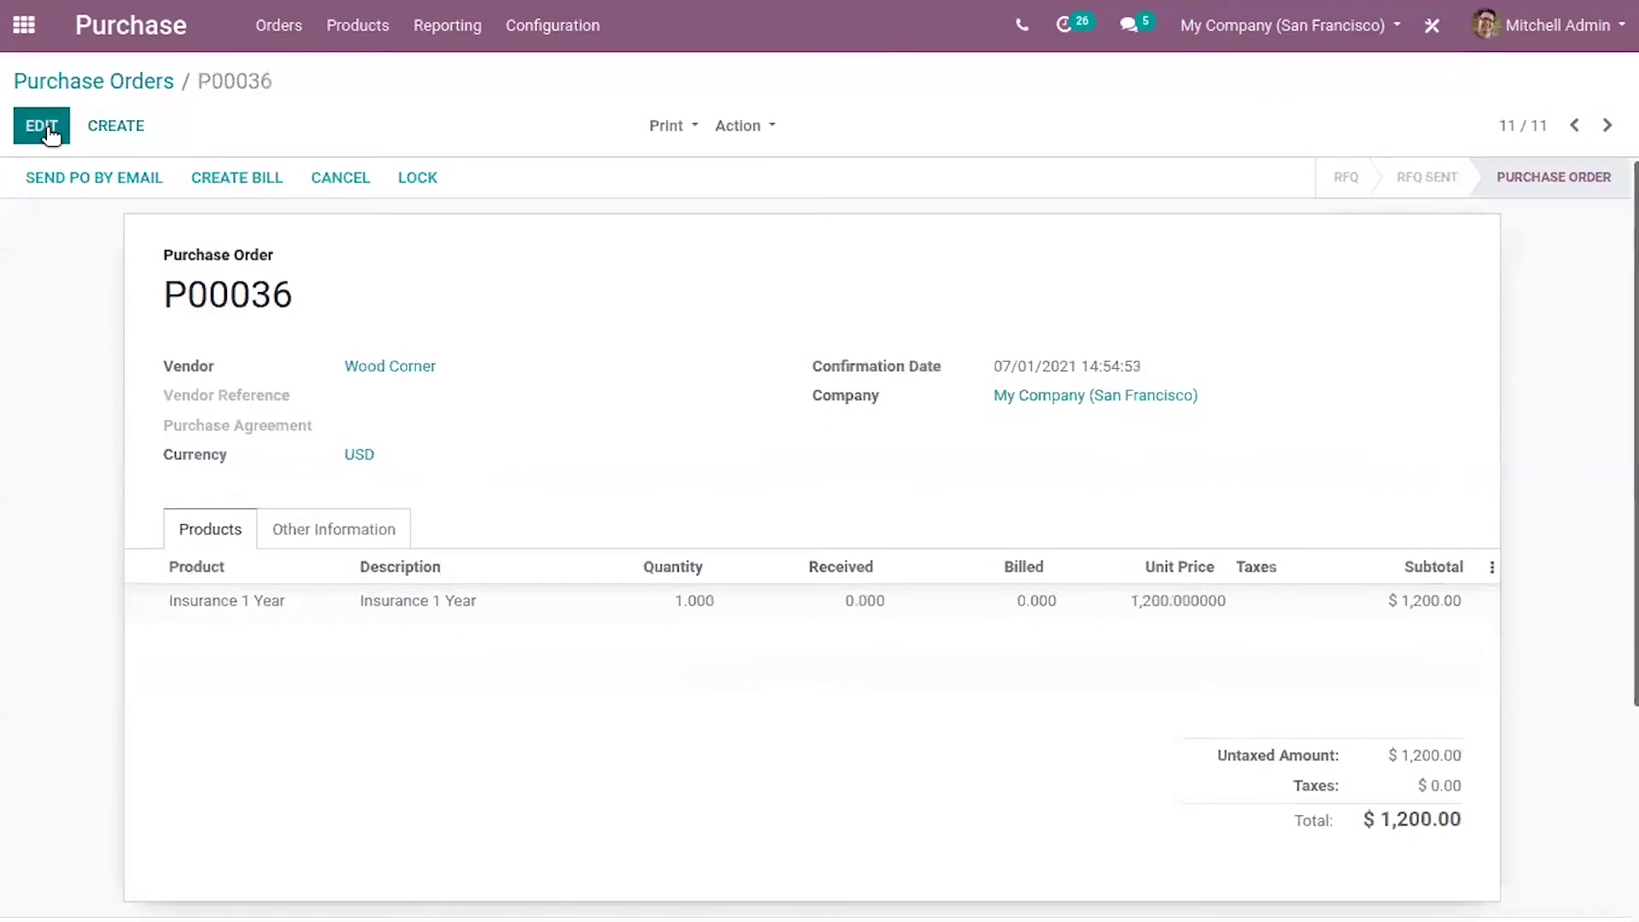
pyautogui.click(228, 173)
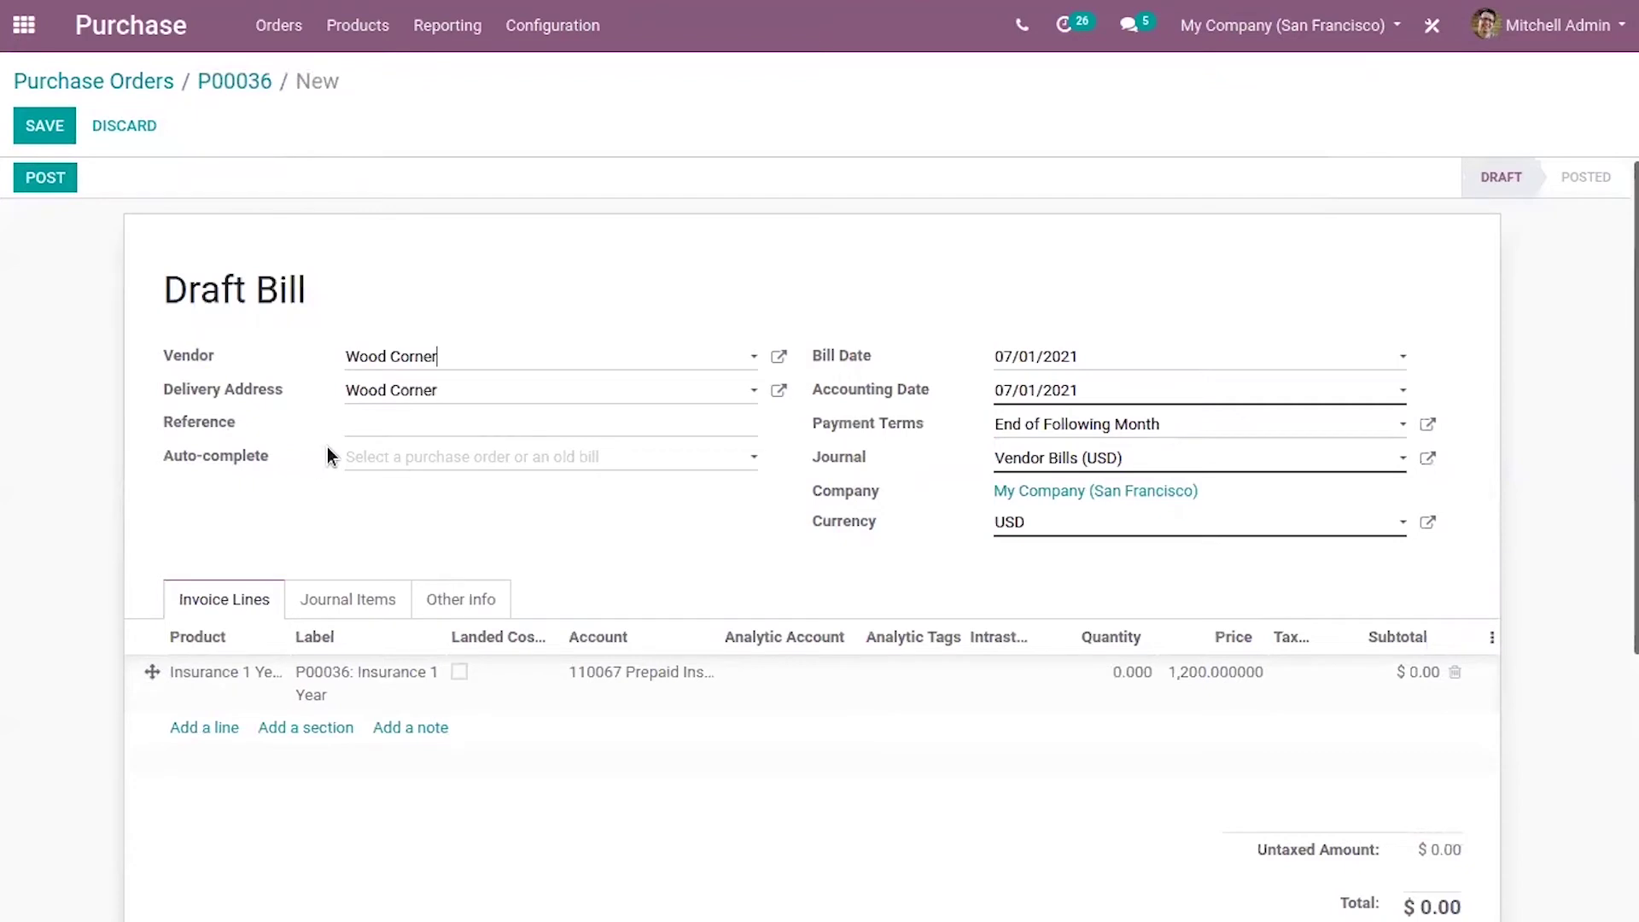
# Review the invoicing policy of the Insurance 1 Year product from the draft bill line, and return to the bill.
pyautogui.click(255, 672)
pyautogui.click(279, 673)
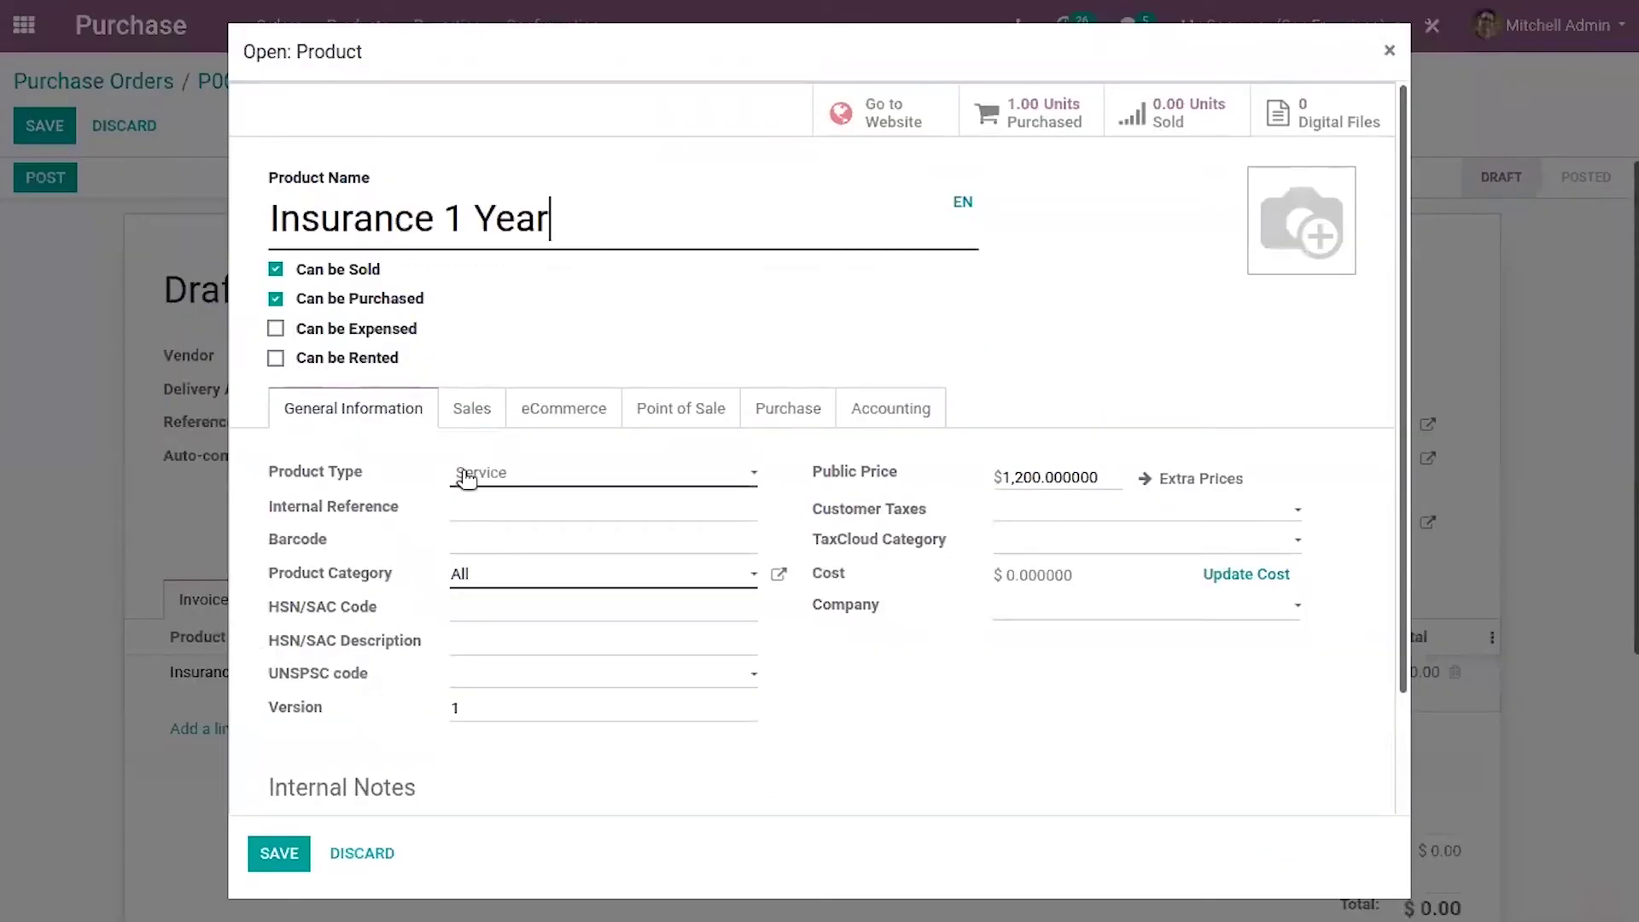
pyautogui.click(479, 415)
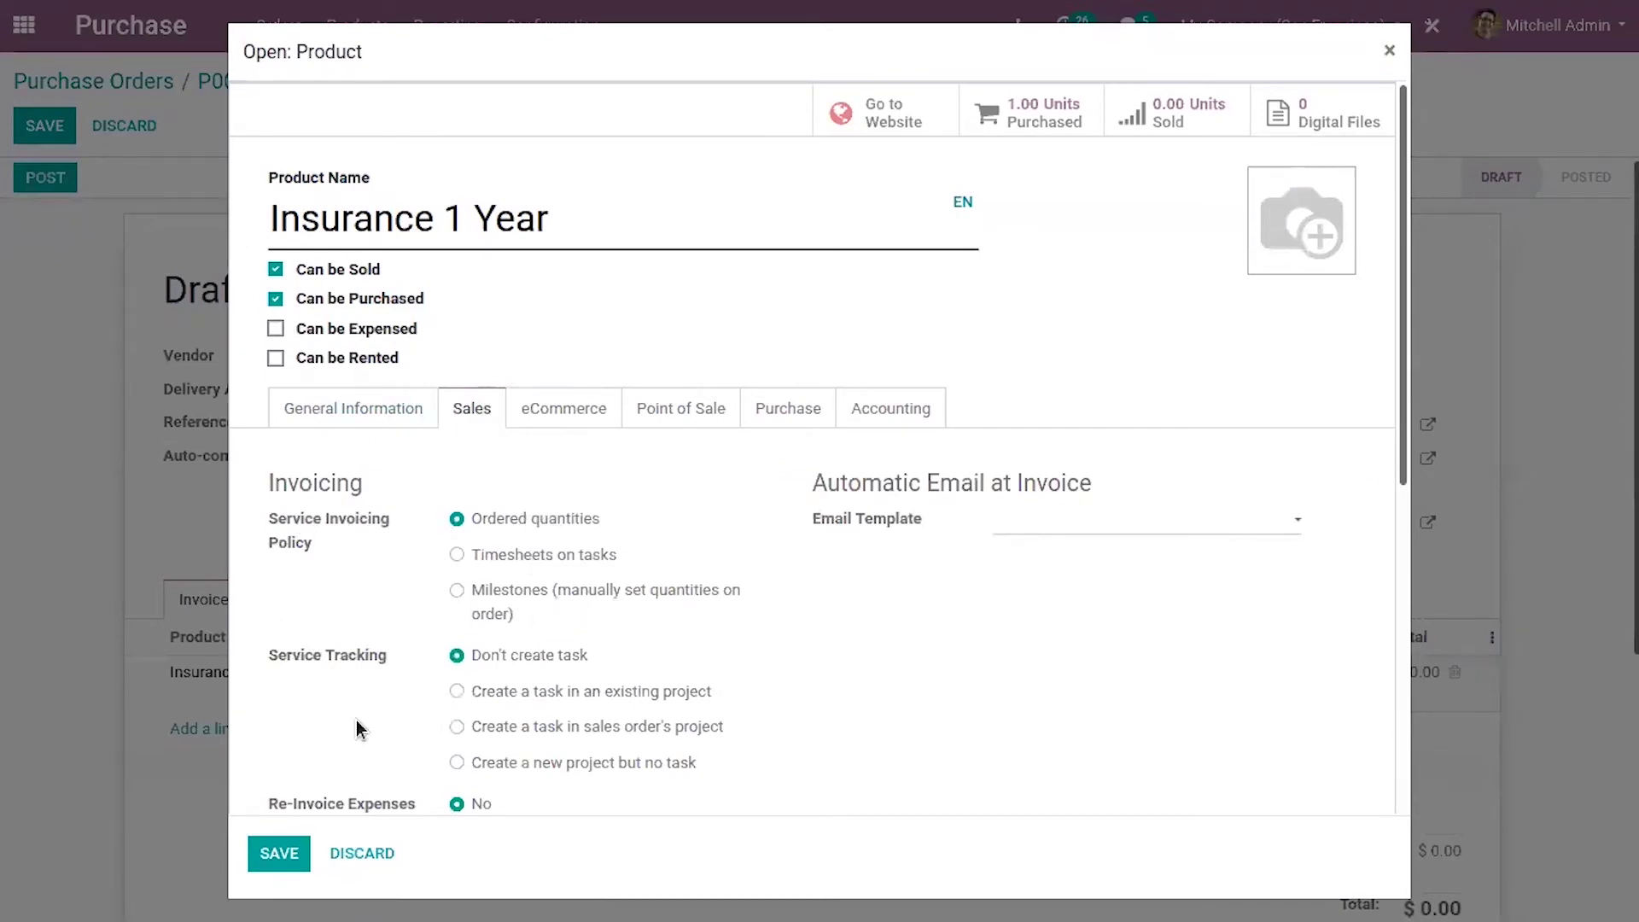
pyautogui.click(292, 854)
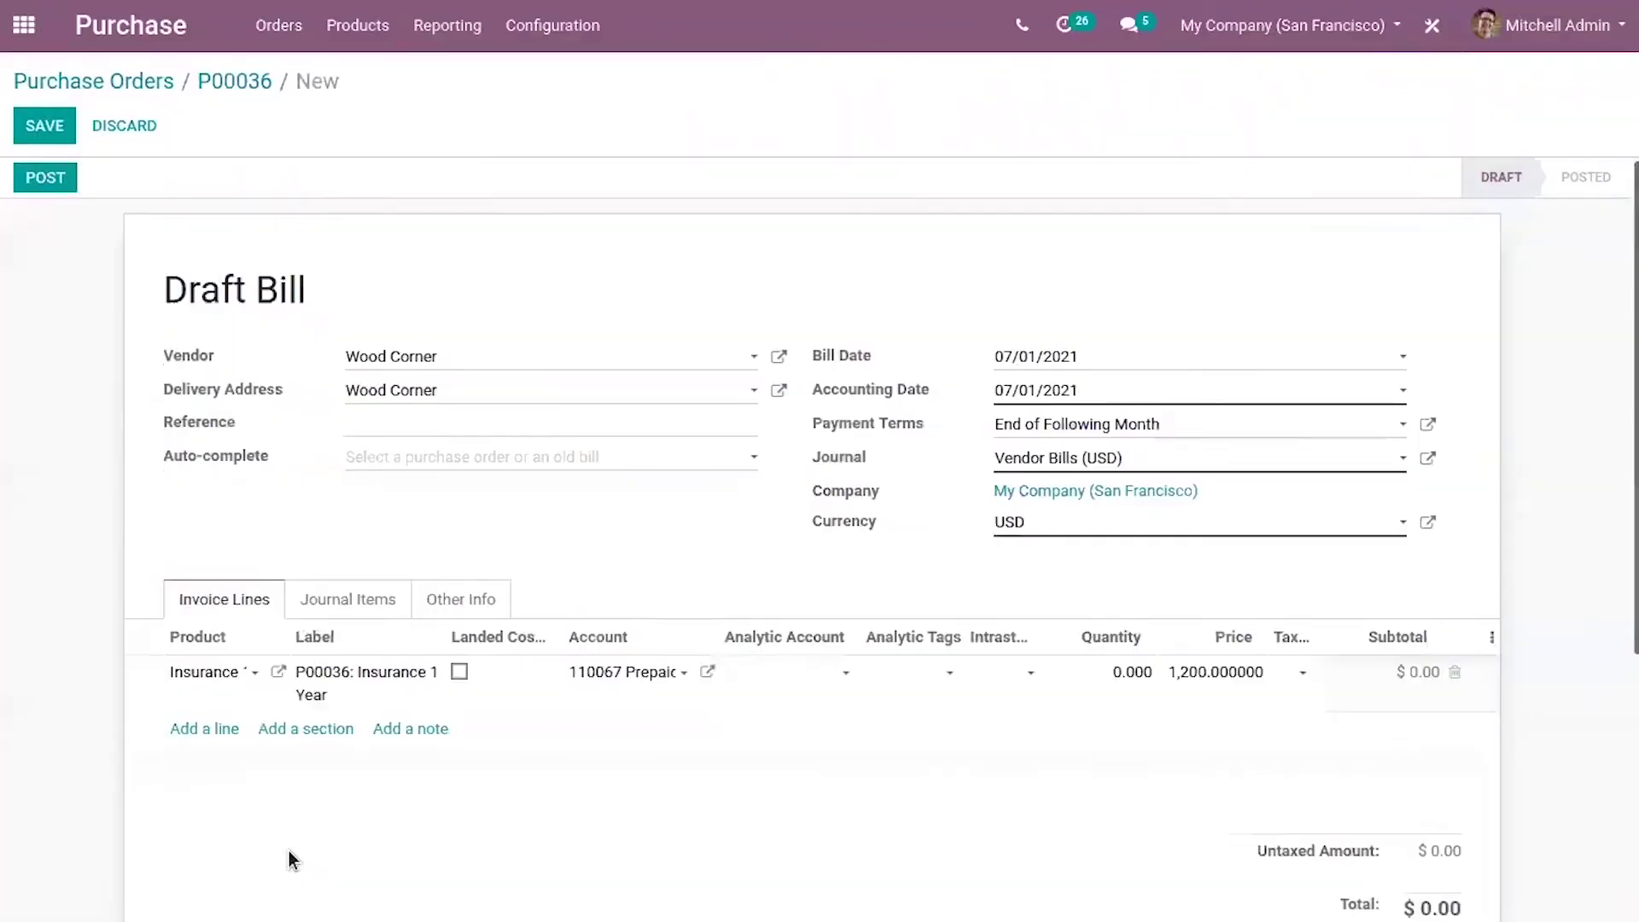
# Set the insurance line's quantity to 1 on the draft bill and post the bill.
pyautogui.click(1138, 679)
pyautogui.write('1')
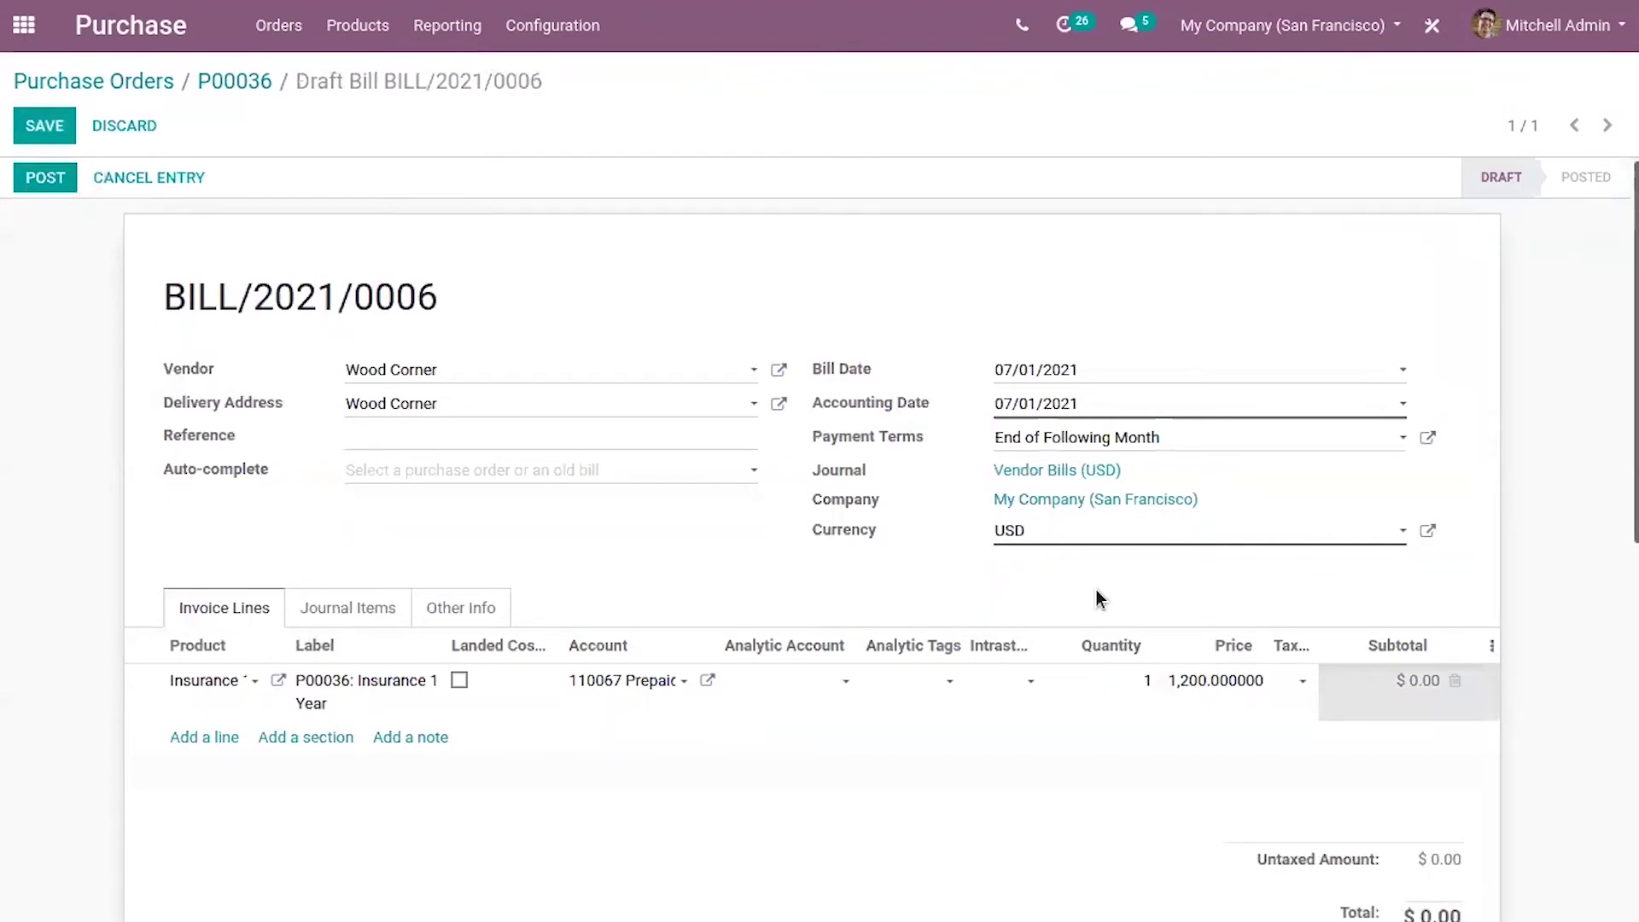
pyautogui.click(1078, 555)
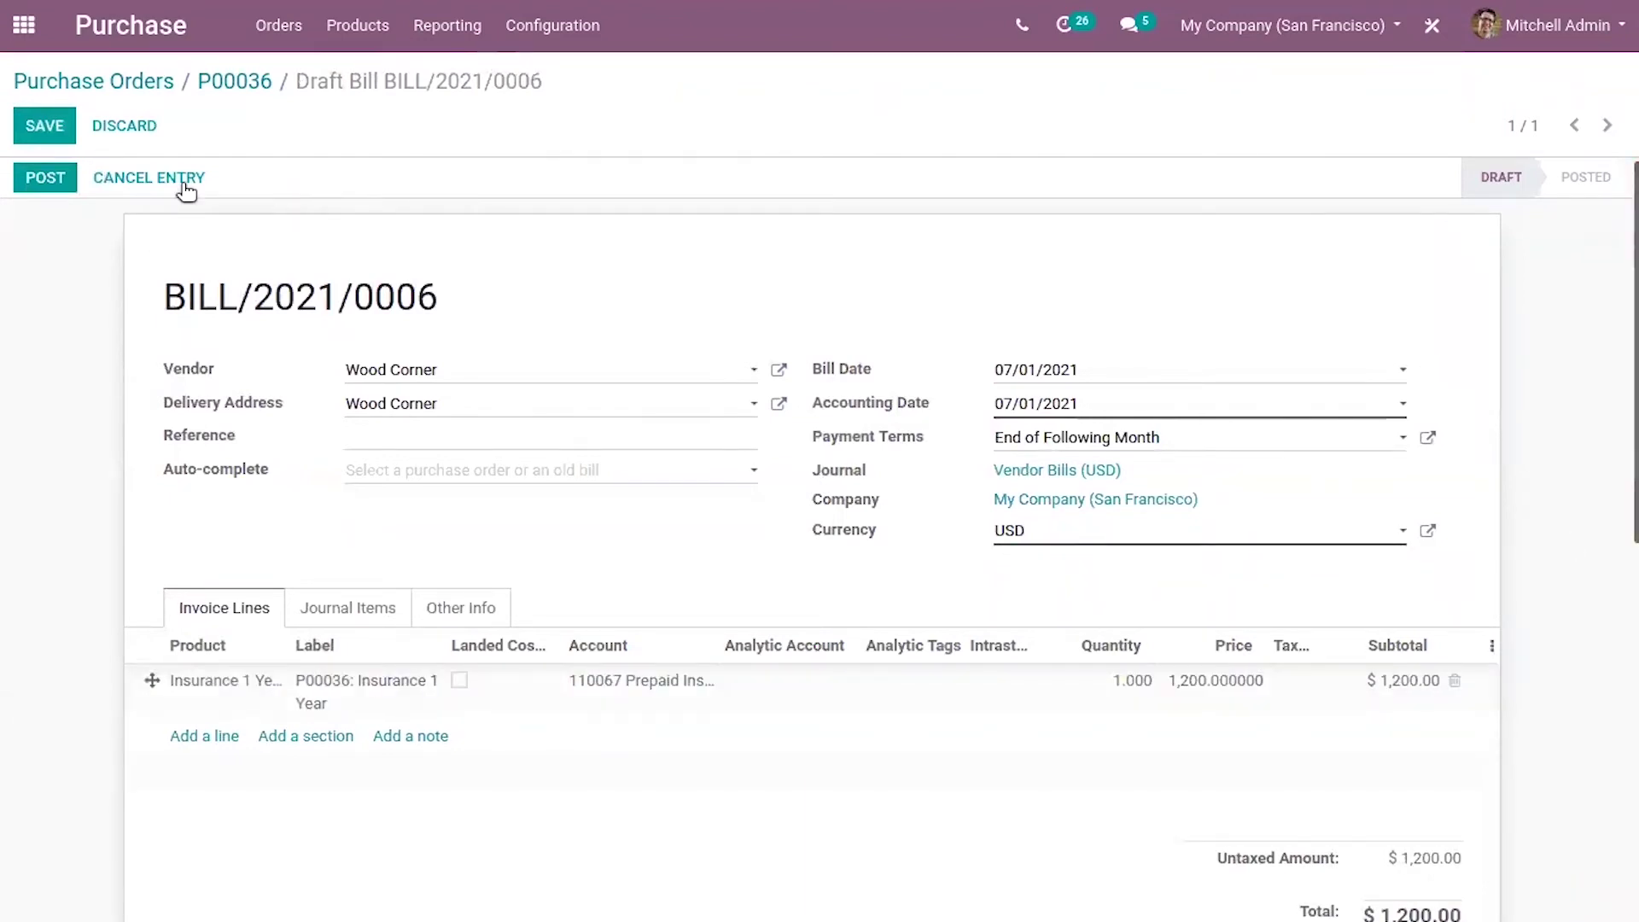
pyautogui.click(31, 179)
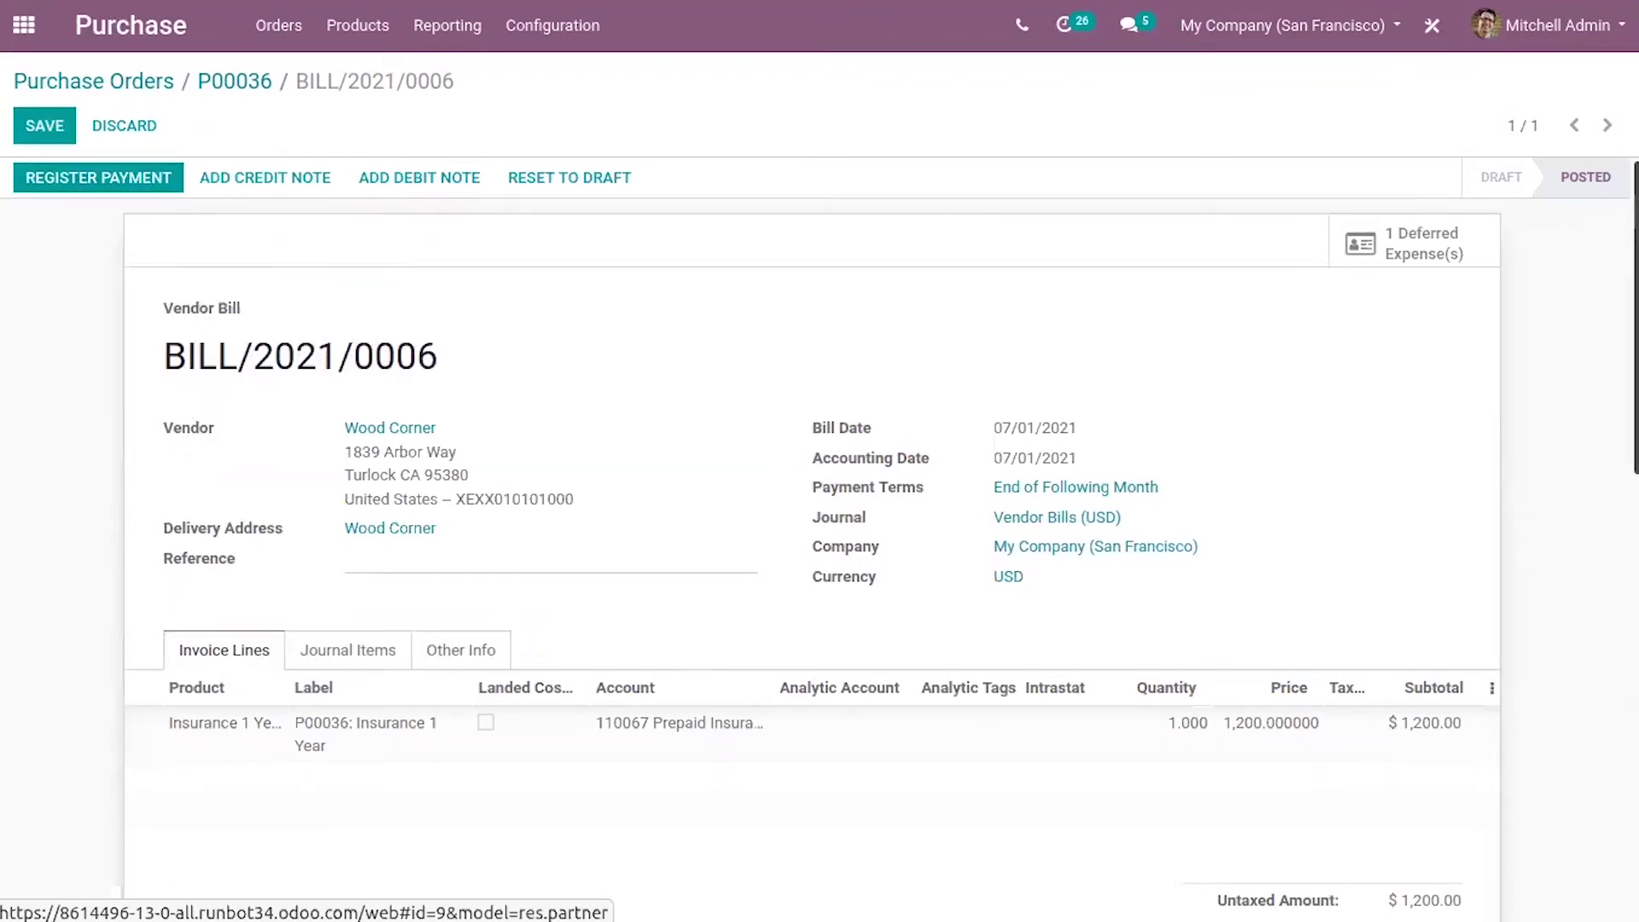
# Open the Insurance 1 Year deferred expense linked to the bill and examine its asset values, depreciation method and accounting details.
pyautogui.click(1402, 248)
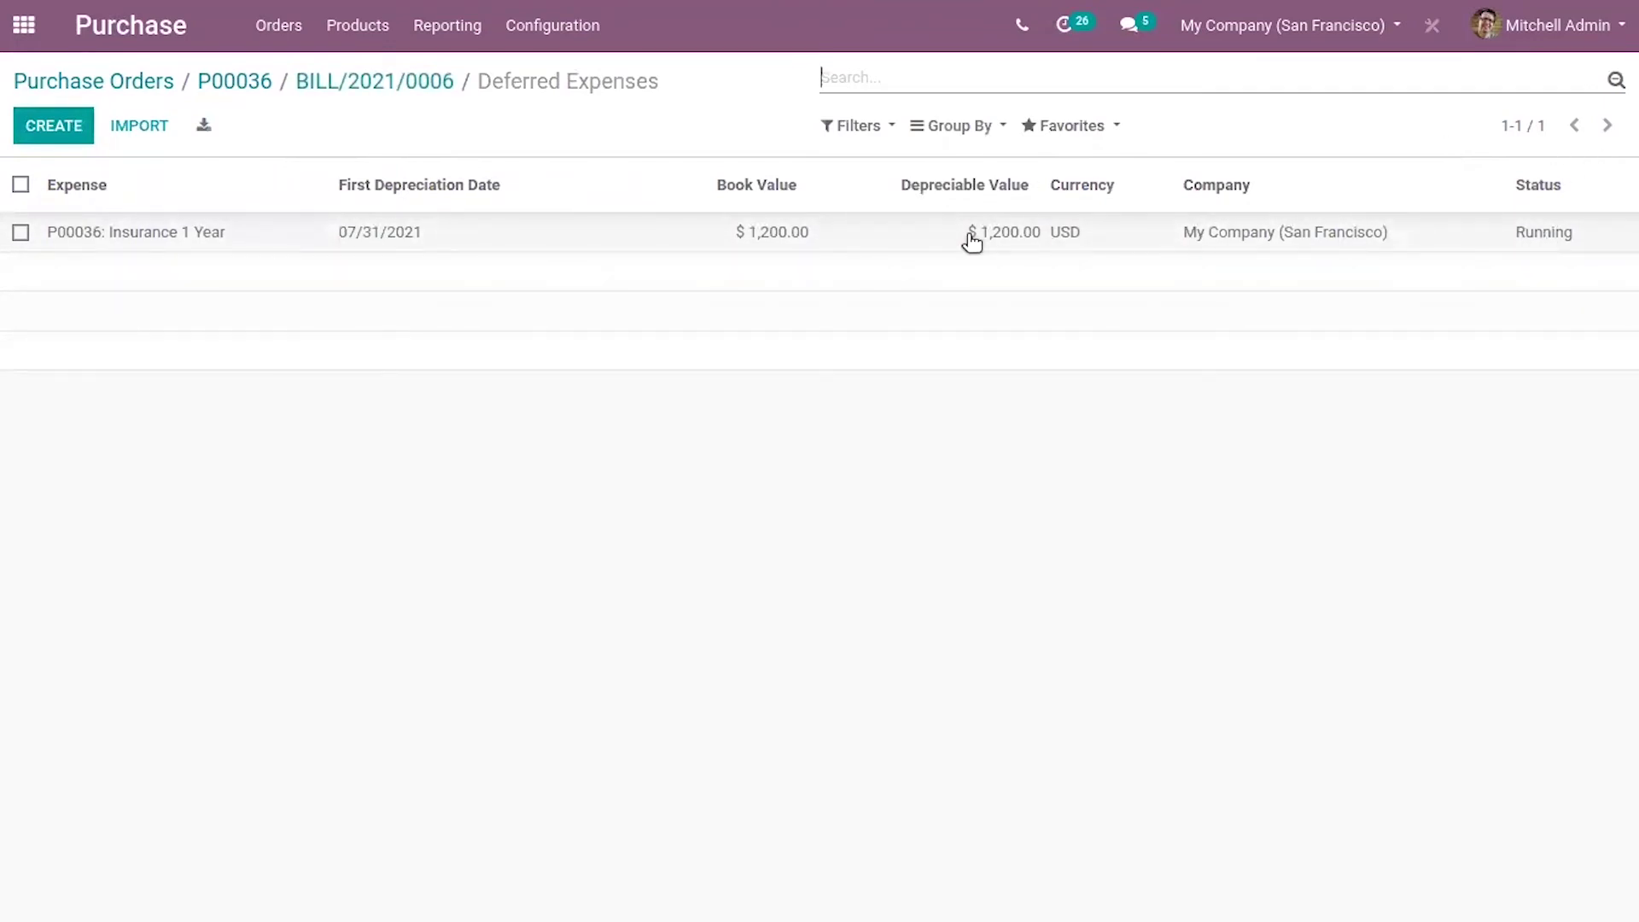
pyautogui.click(734, 239)
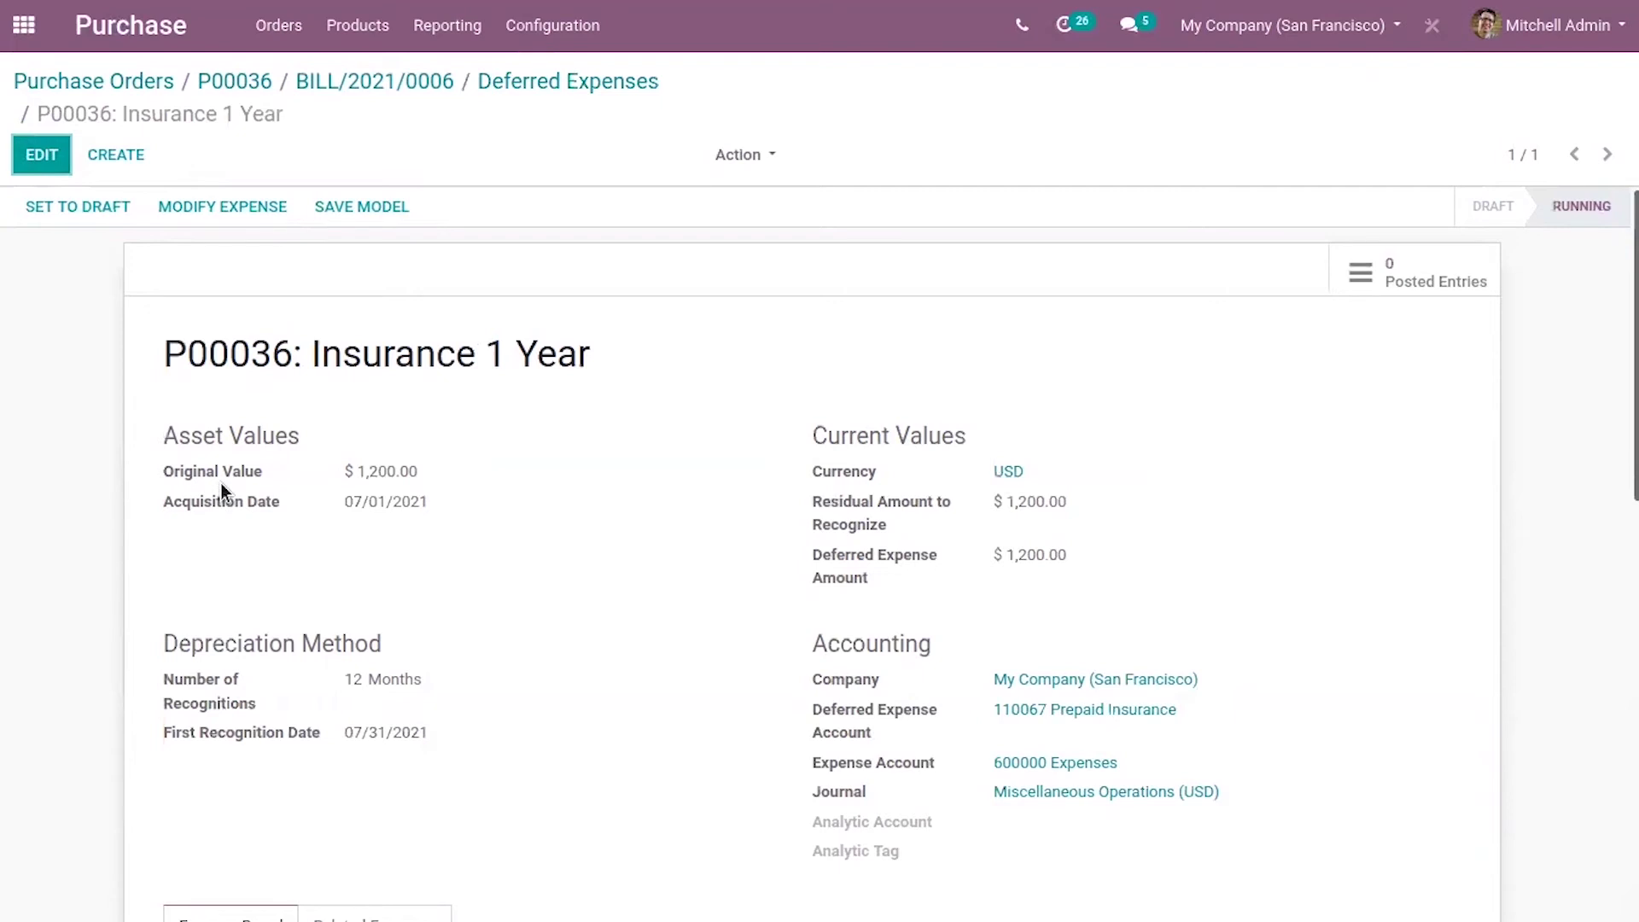
pyautogui.scroll(-2, 1636, 359)
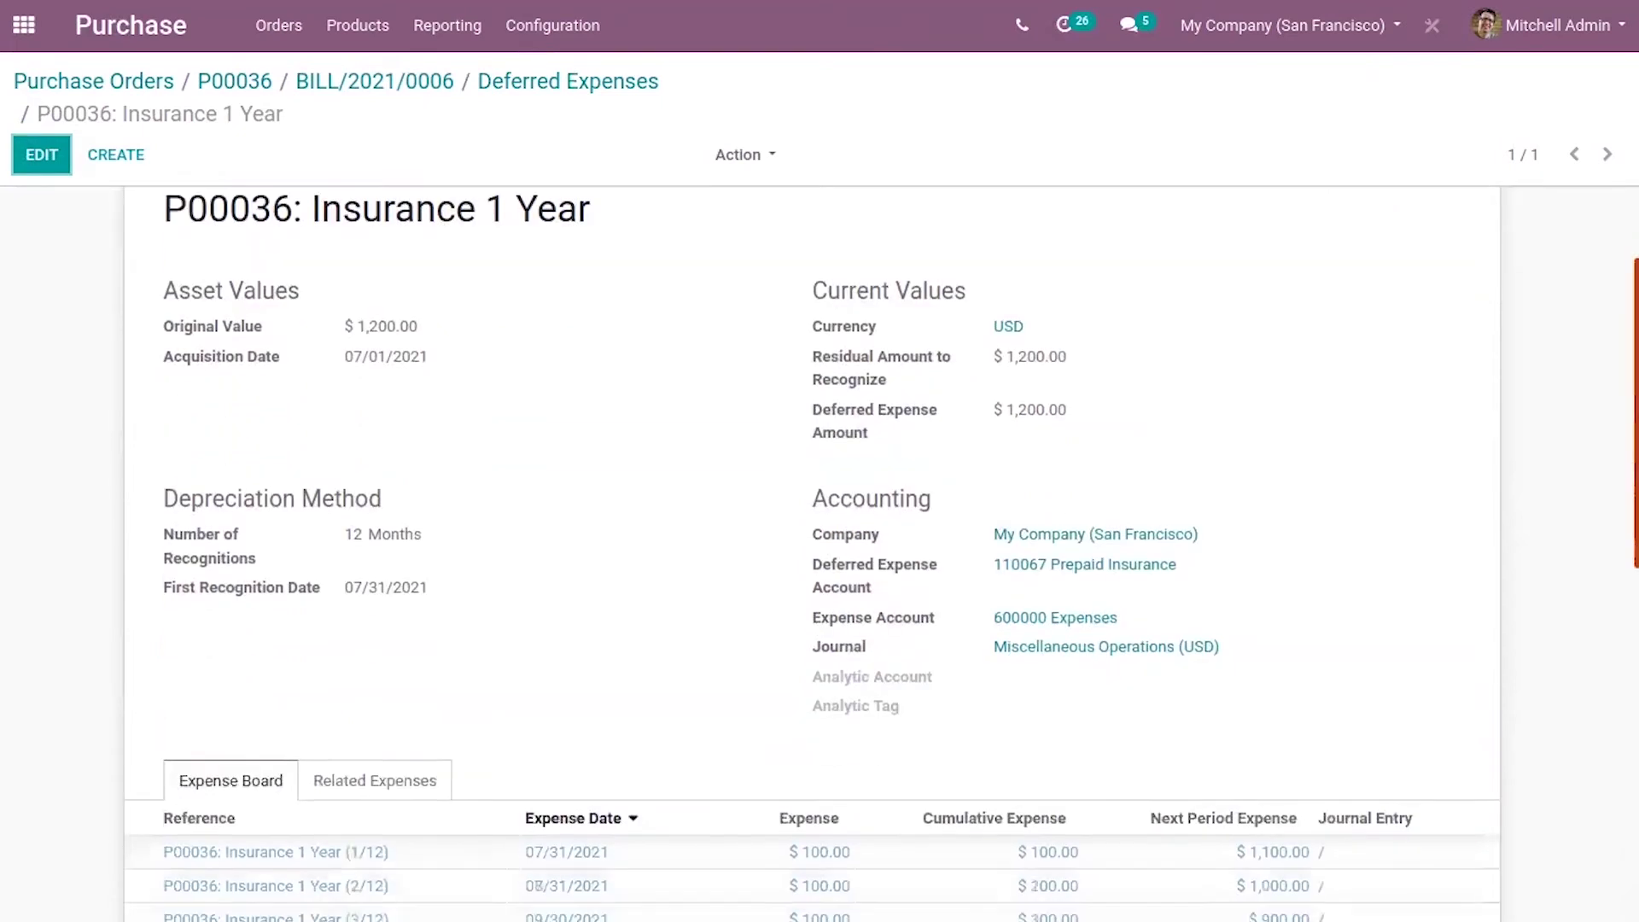
pyautogui.scroll(1, 811, 555)
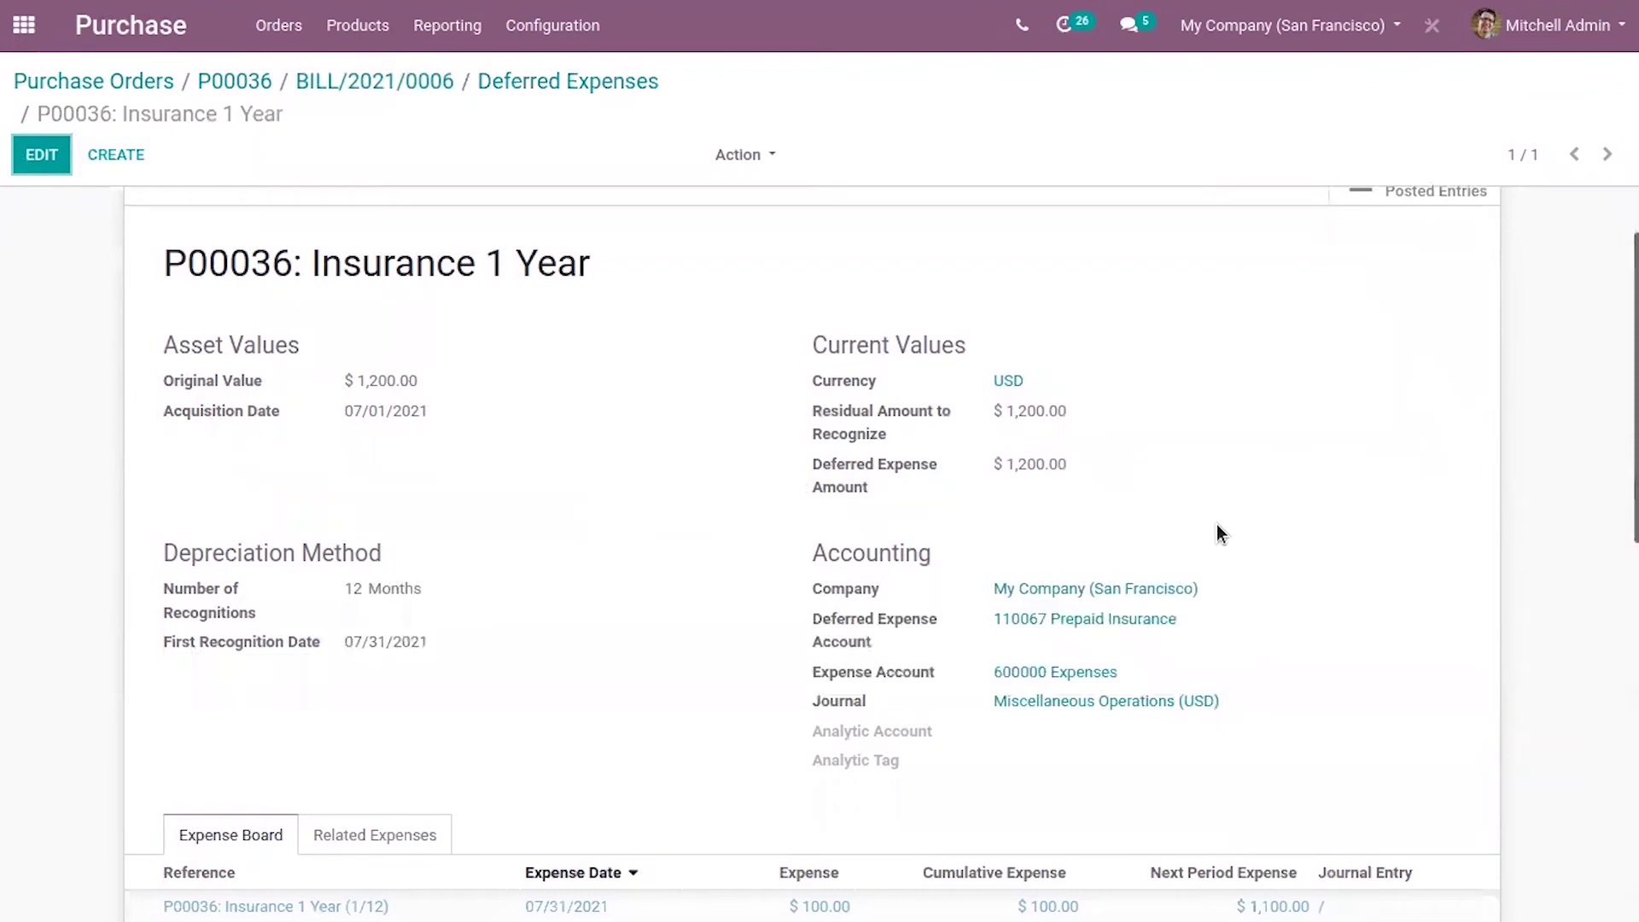
pyautogui.scroll(-2, 1216, 524)
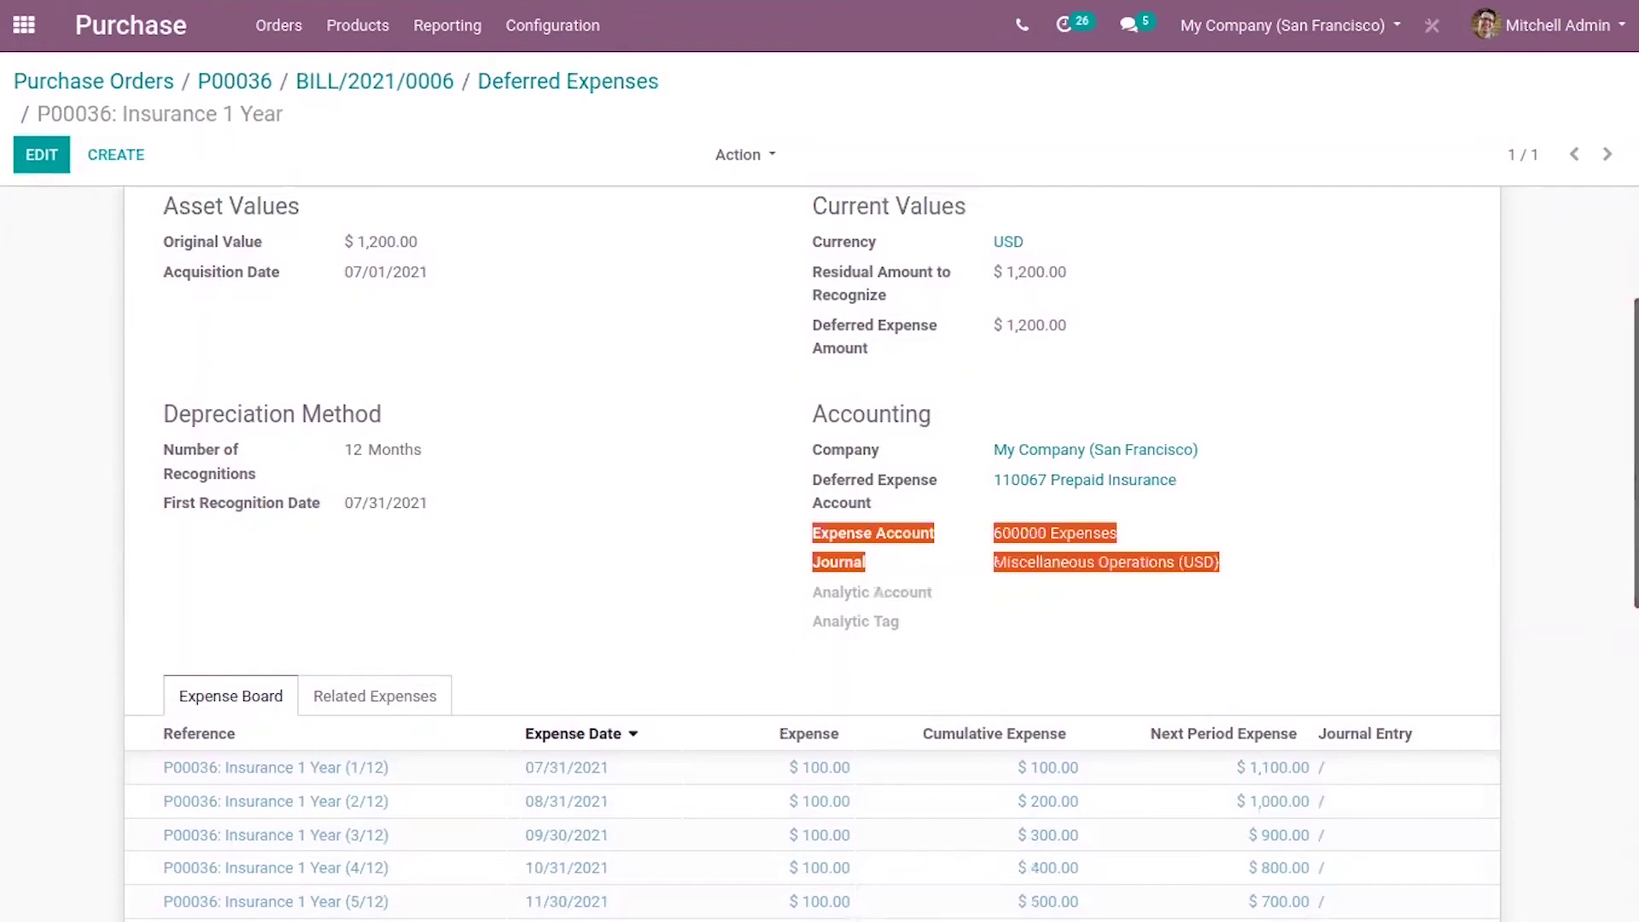
pyautogui.scroll(-2, 881, 552)
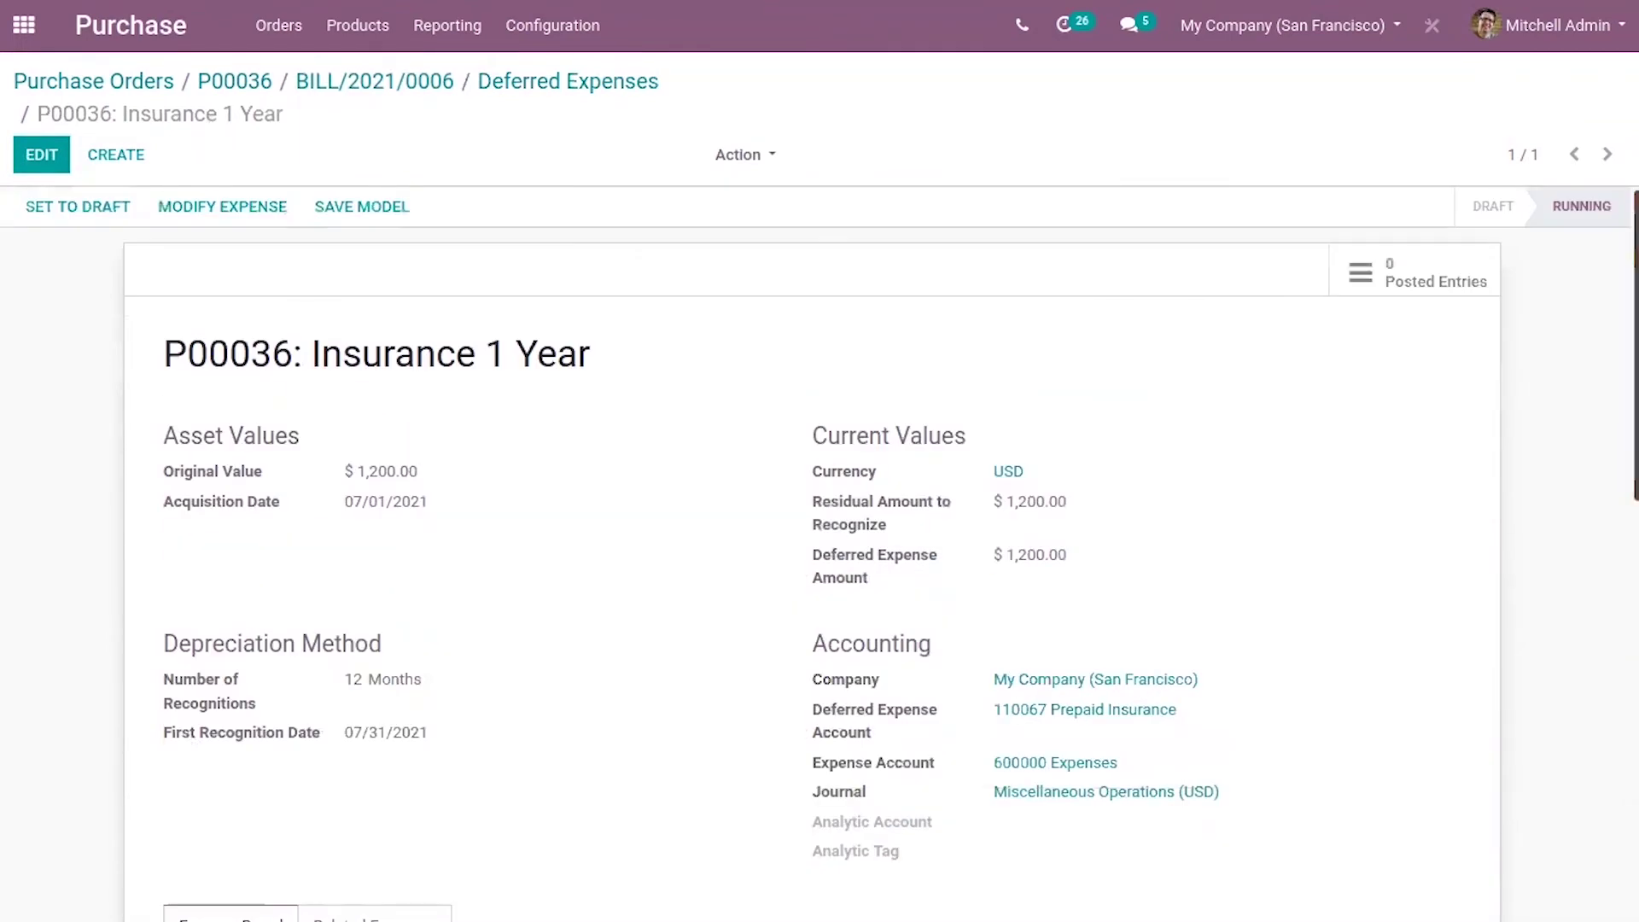
pyautogui.scroll(-1, 815, 550)
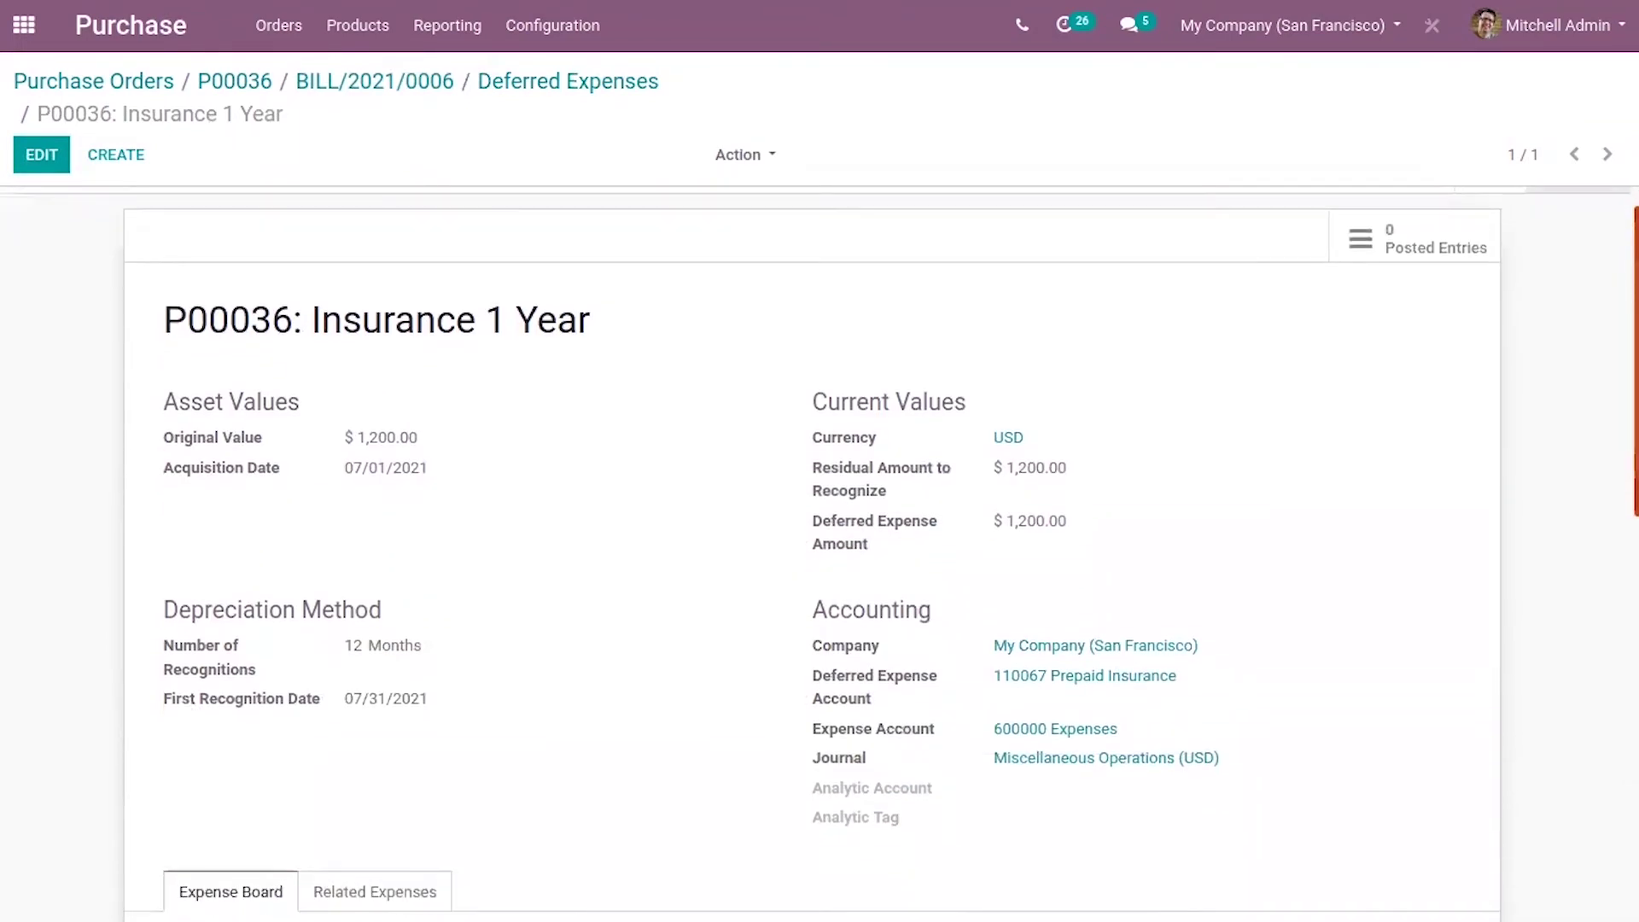
# Examine the monthly recognition entries on the expense board against the deferred expense's depreciation and accounting settings.
pyautogui.scroll(-6, 813, 553)
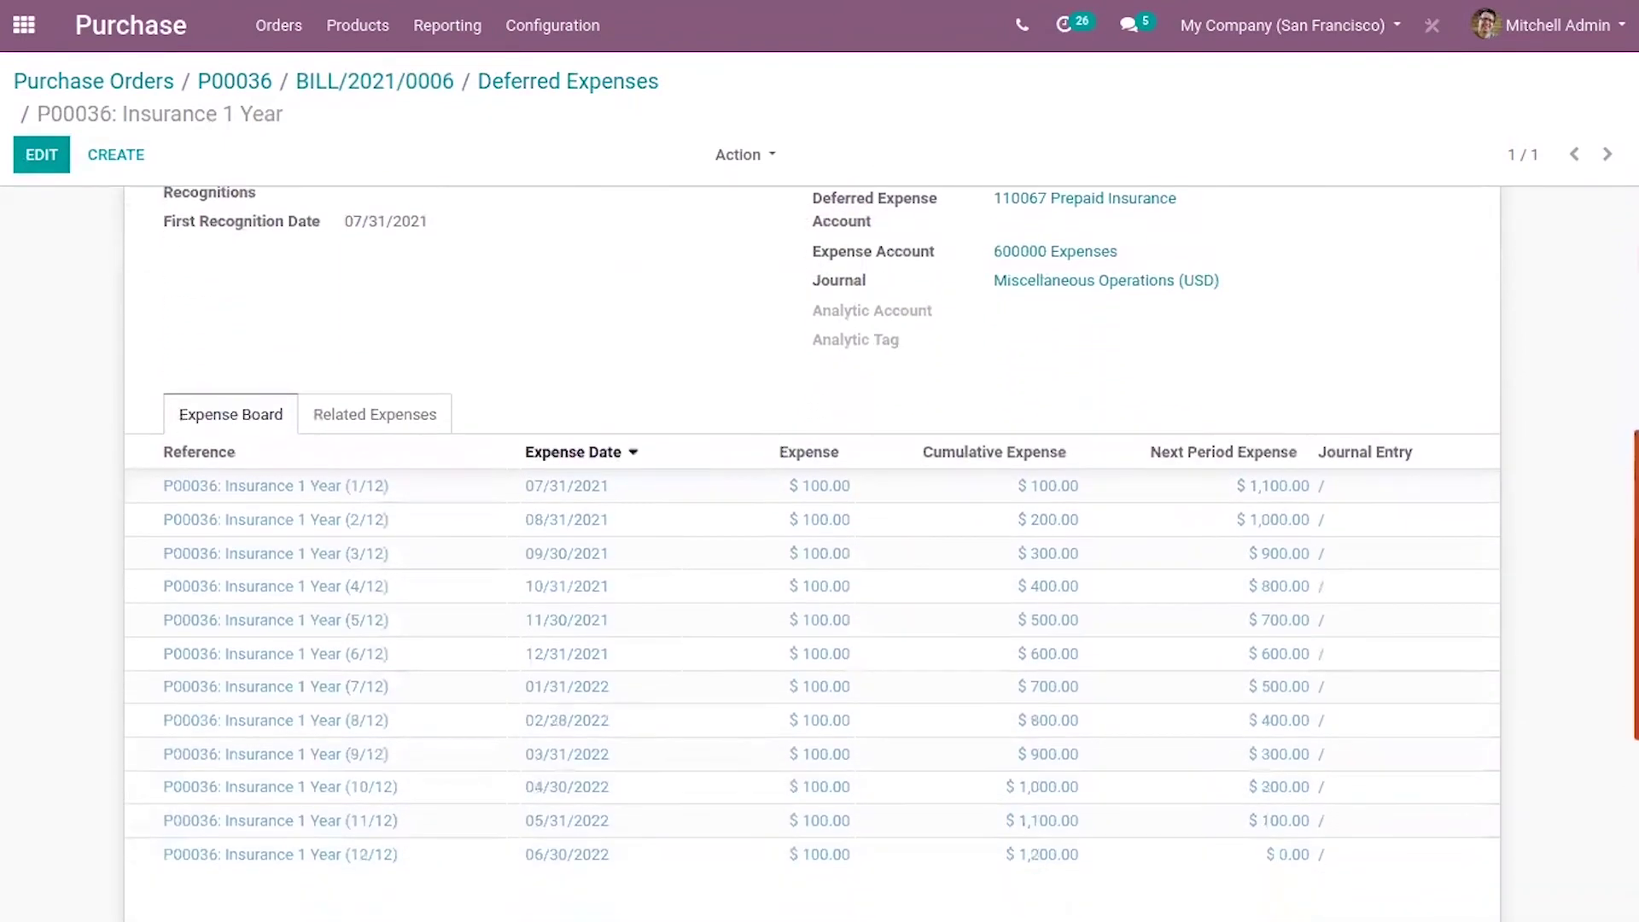
pyautogui.scroll(-2, 813, 553)
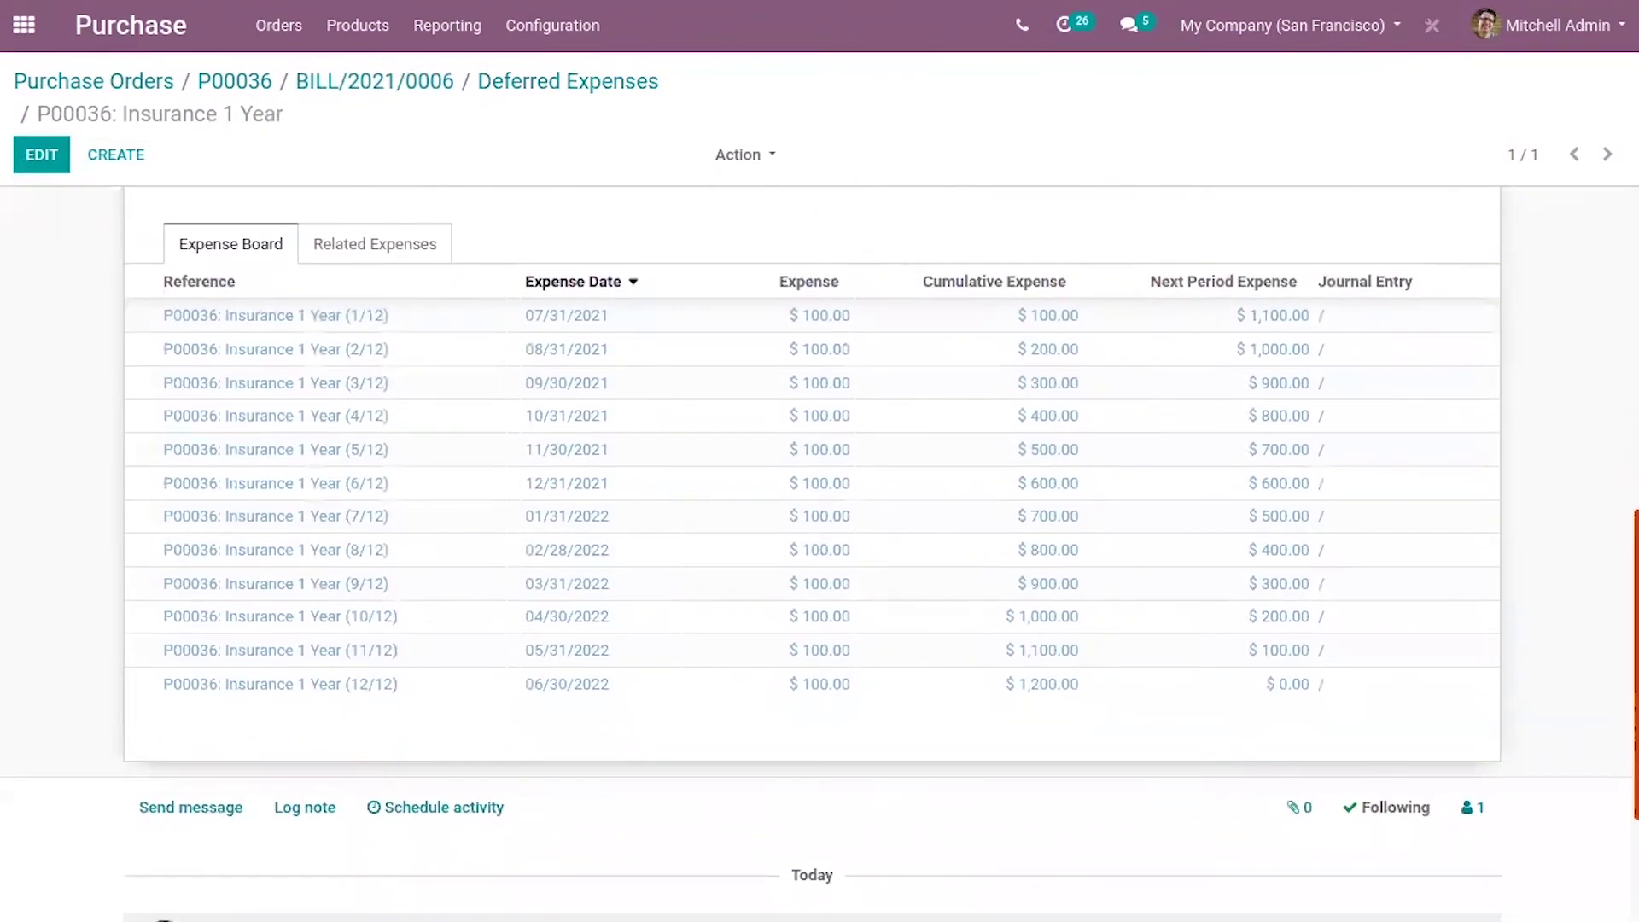
pyautogui.scroll(1, 812, 553)
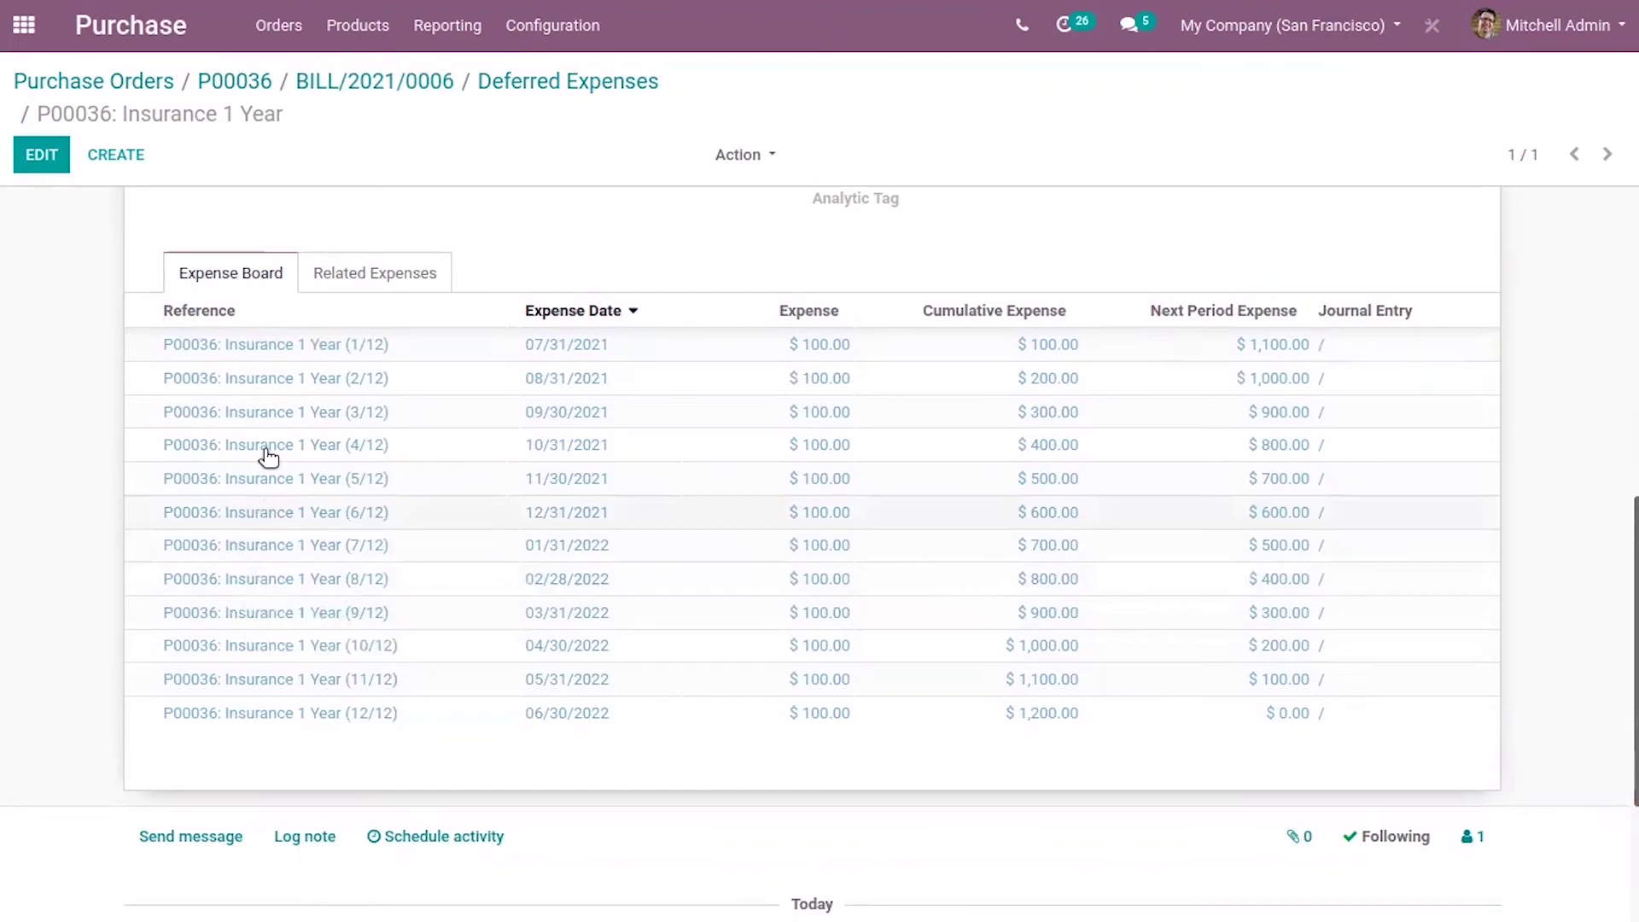
pyautogui.scroll(5, 811, 512)
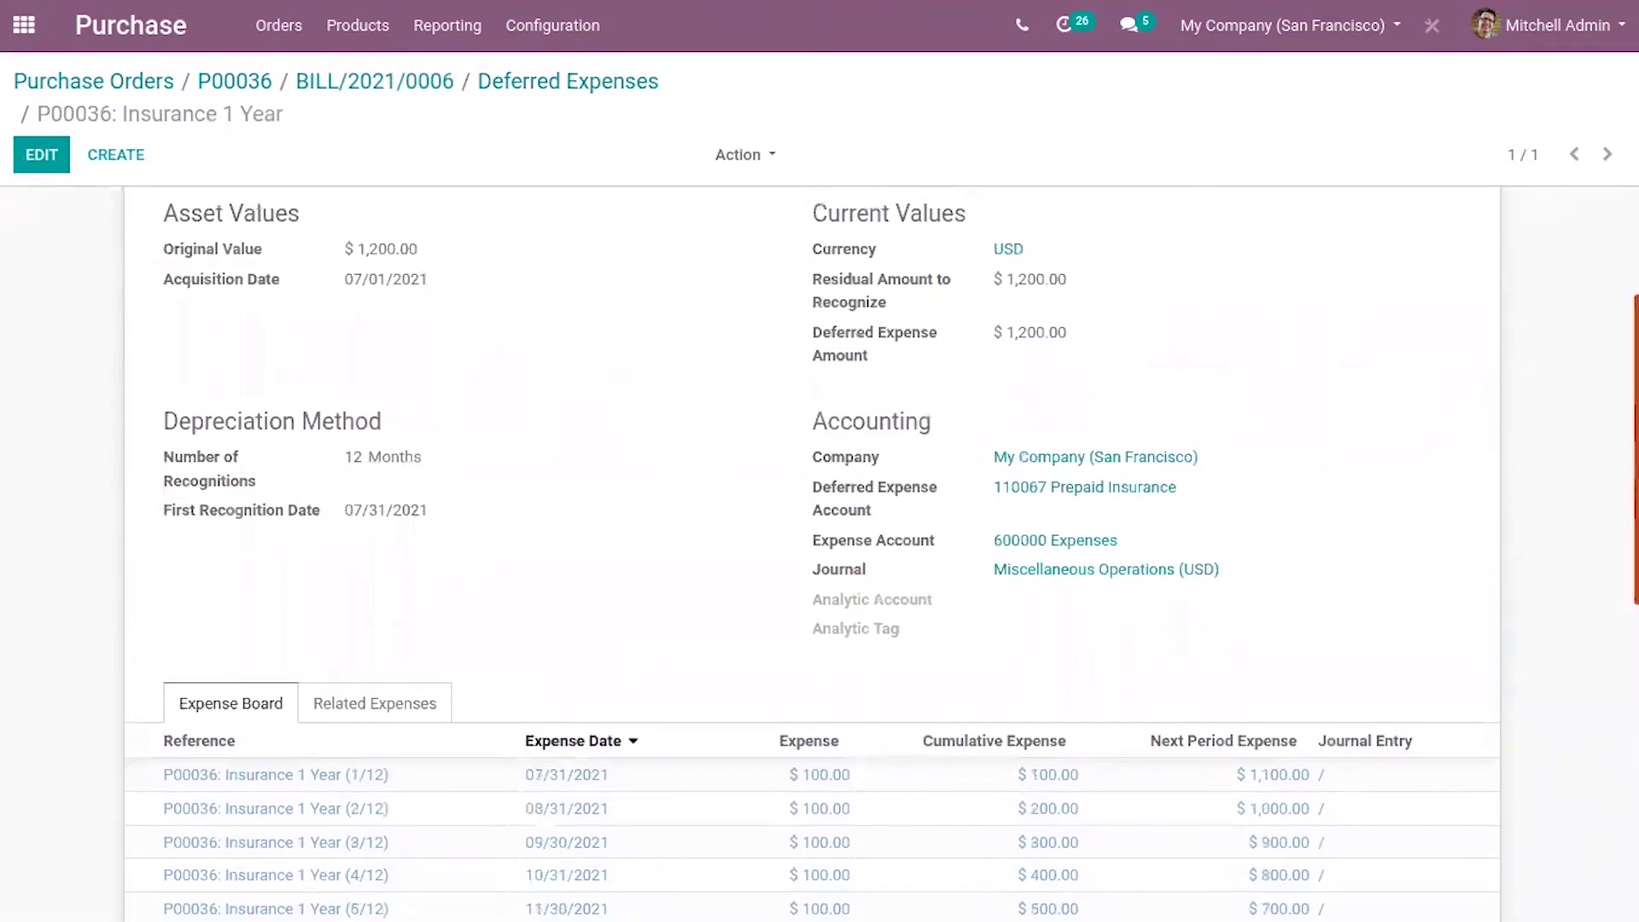
pyautogui.scroll(-6, 811, 513)
pyautogui.scroll(3, 811, 513)
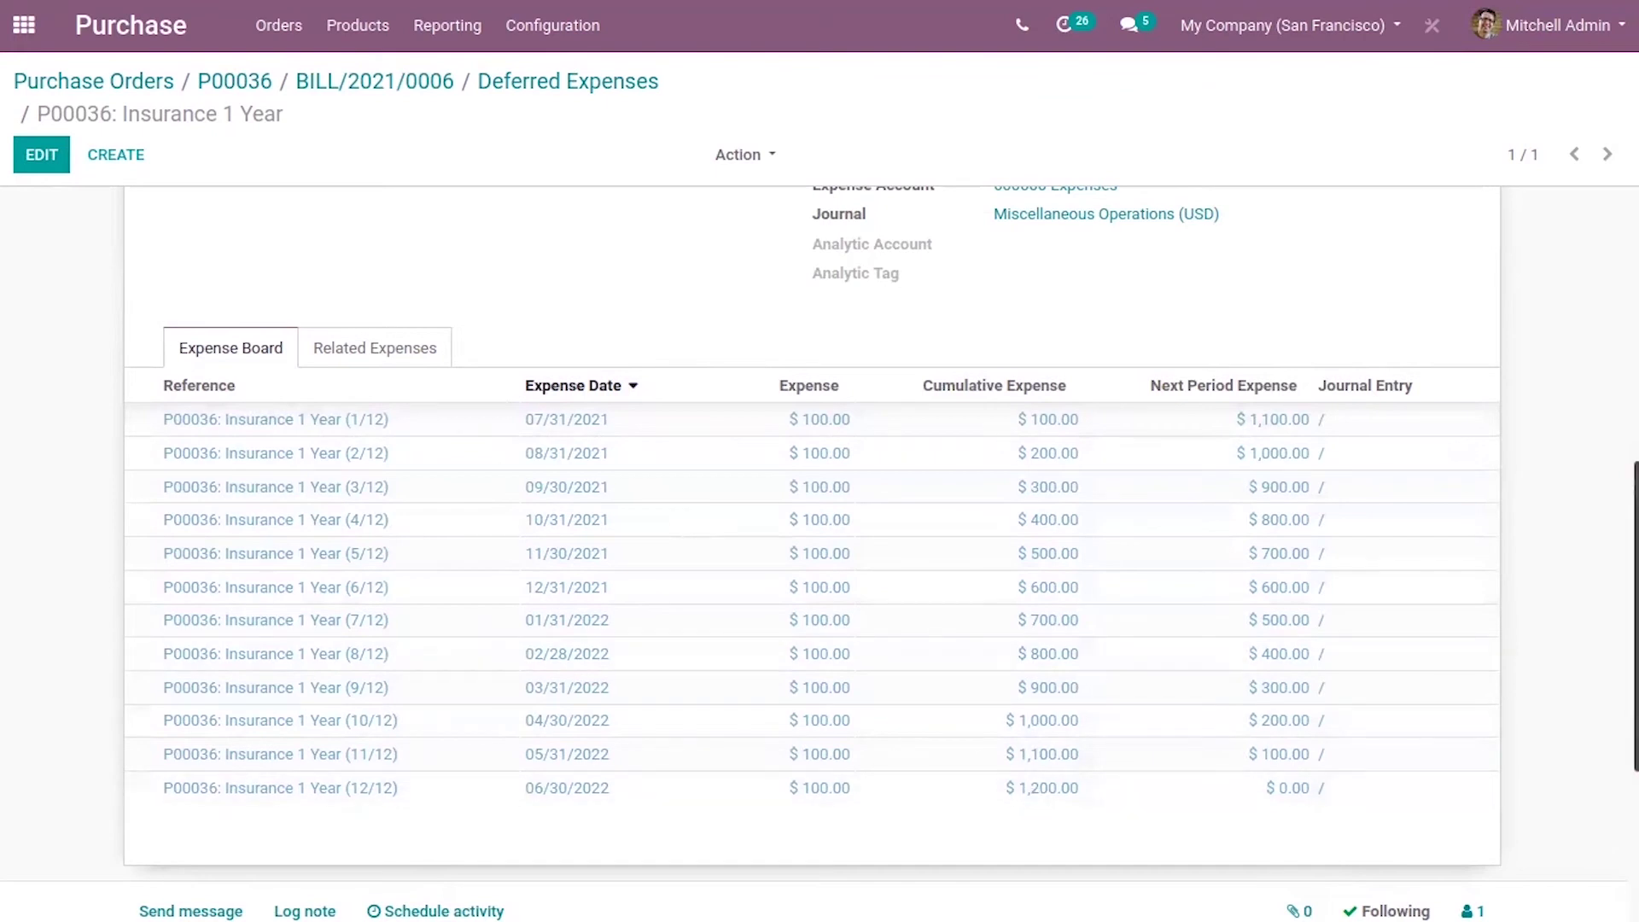
pyautogui.scroll(2, 1225, 720)
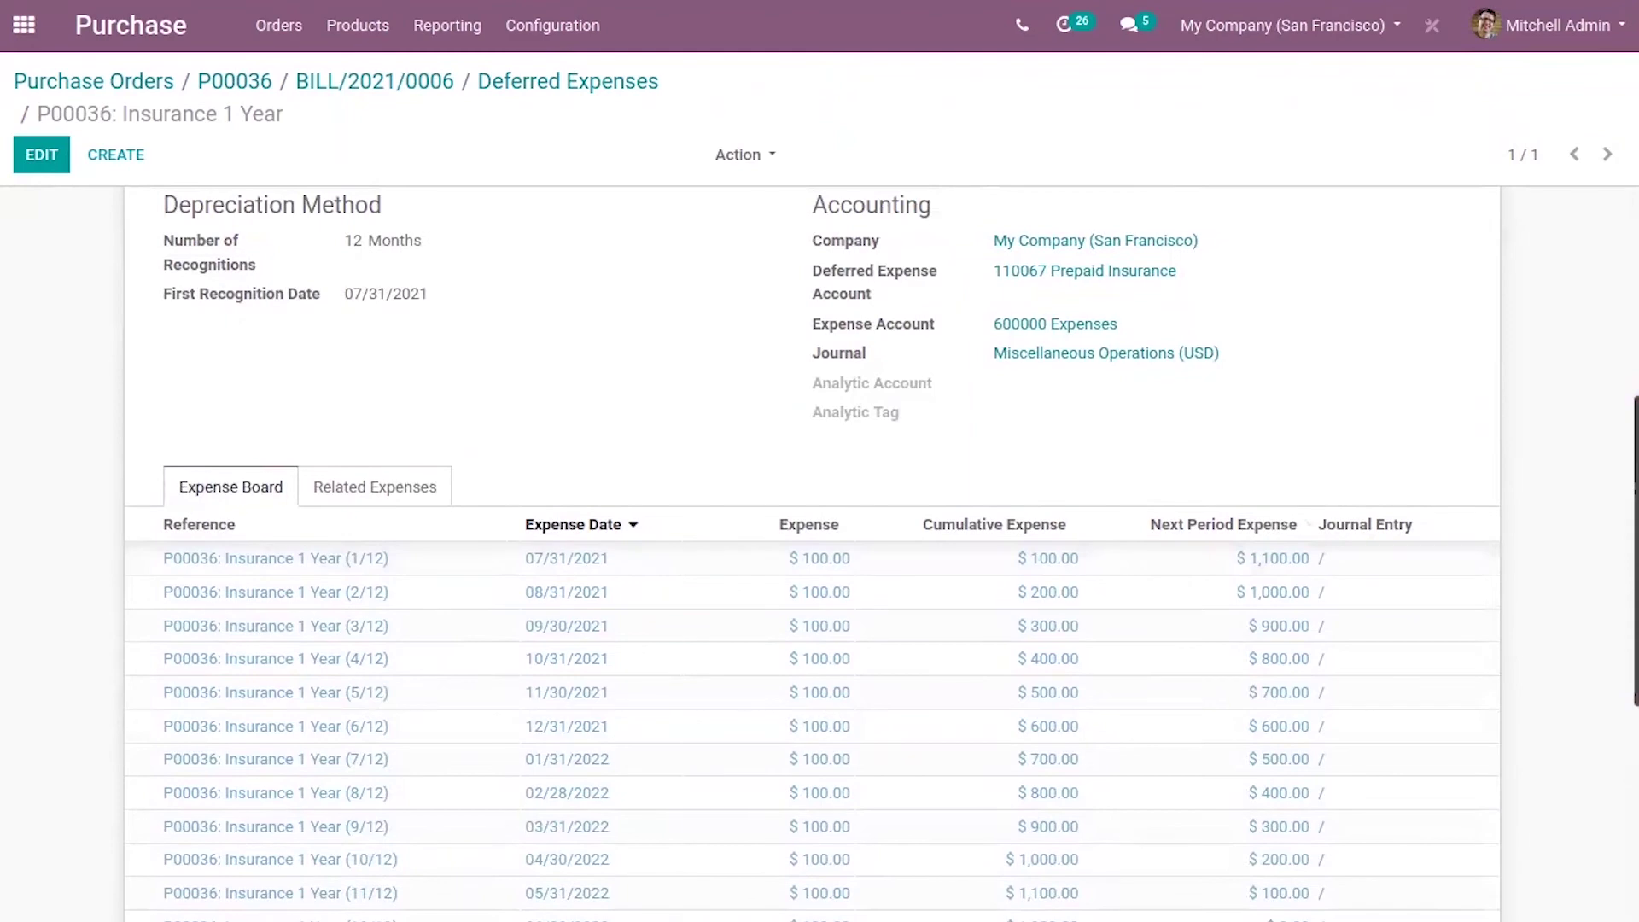
pyautogui.scroll(-2, 1230, 529)
pyautogui.scroll(1, 1230, 529)
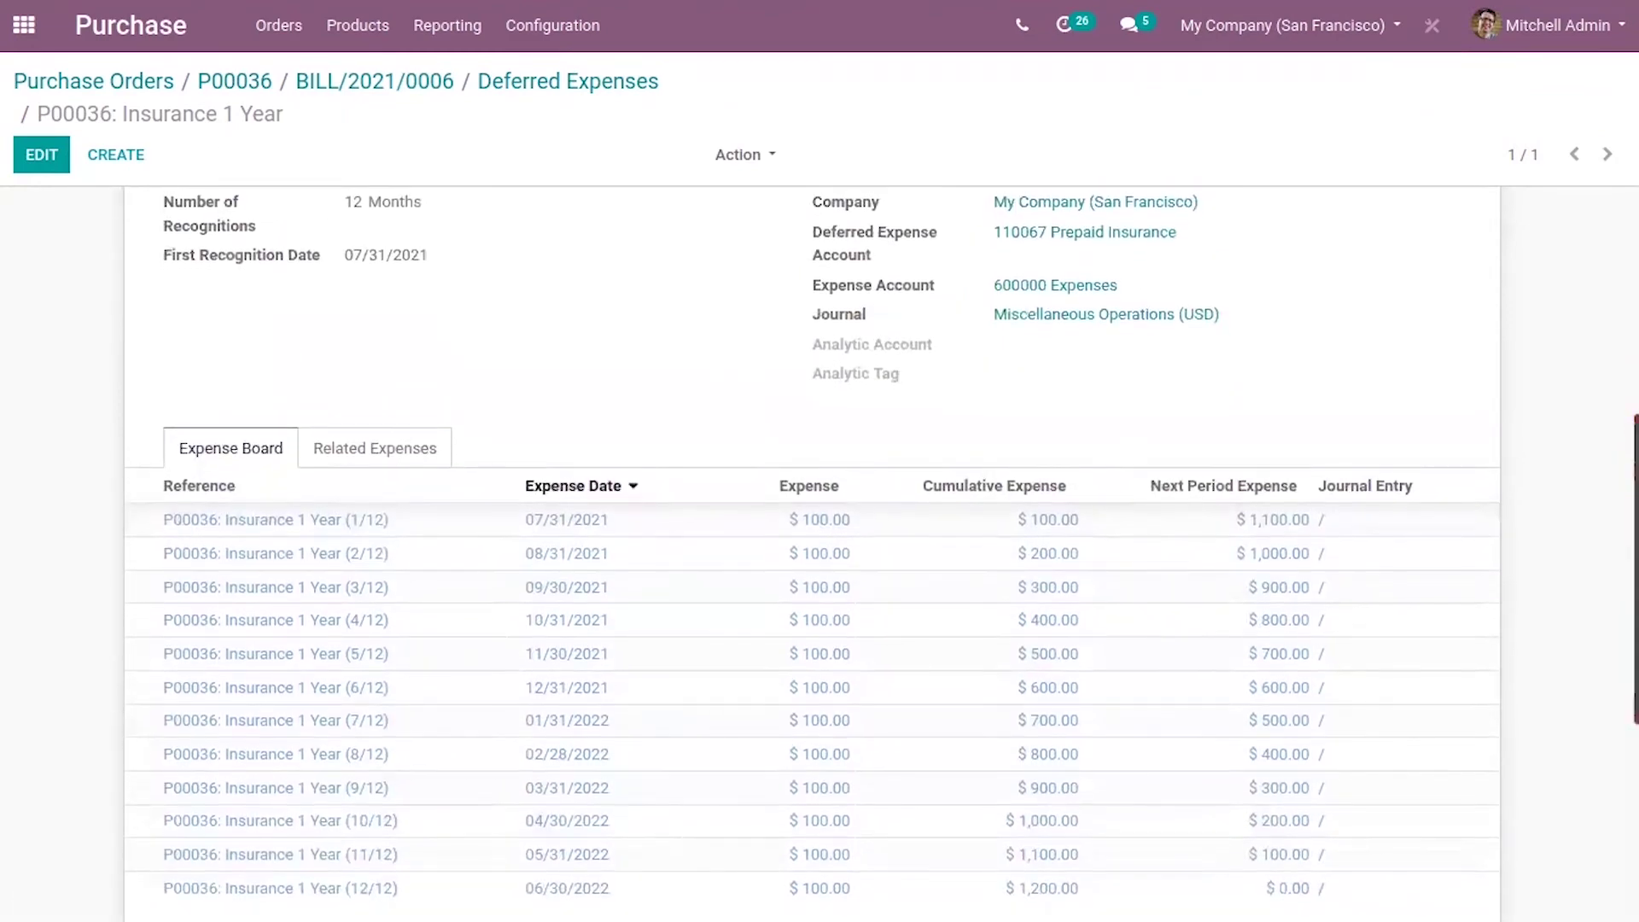
# Open the first recognition entry (1/12) on the expense board and examine its journal items and automatic posting setting.
pyautogui.scroll(-3, 811, 546)
pyautogui.scroll(3, 811, 547)
pyautogui.scroll(-1, 811, 547)
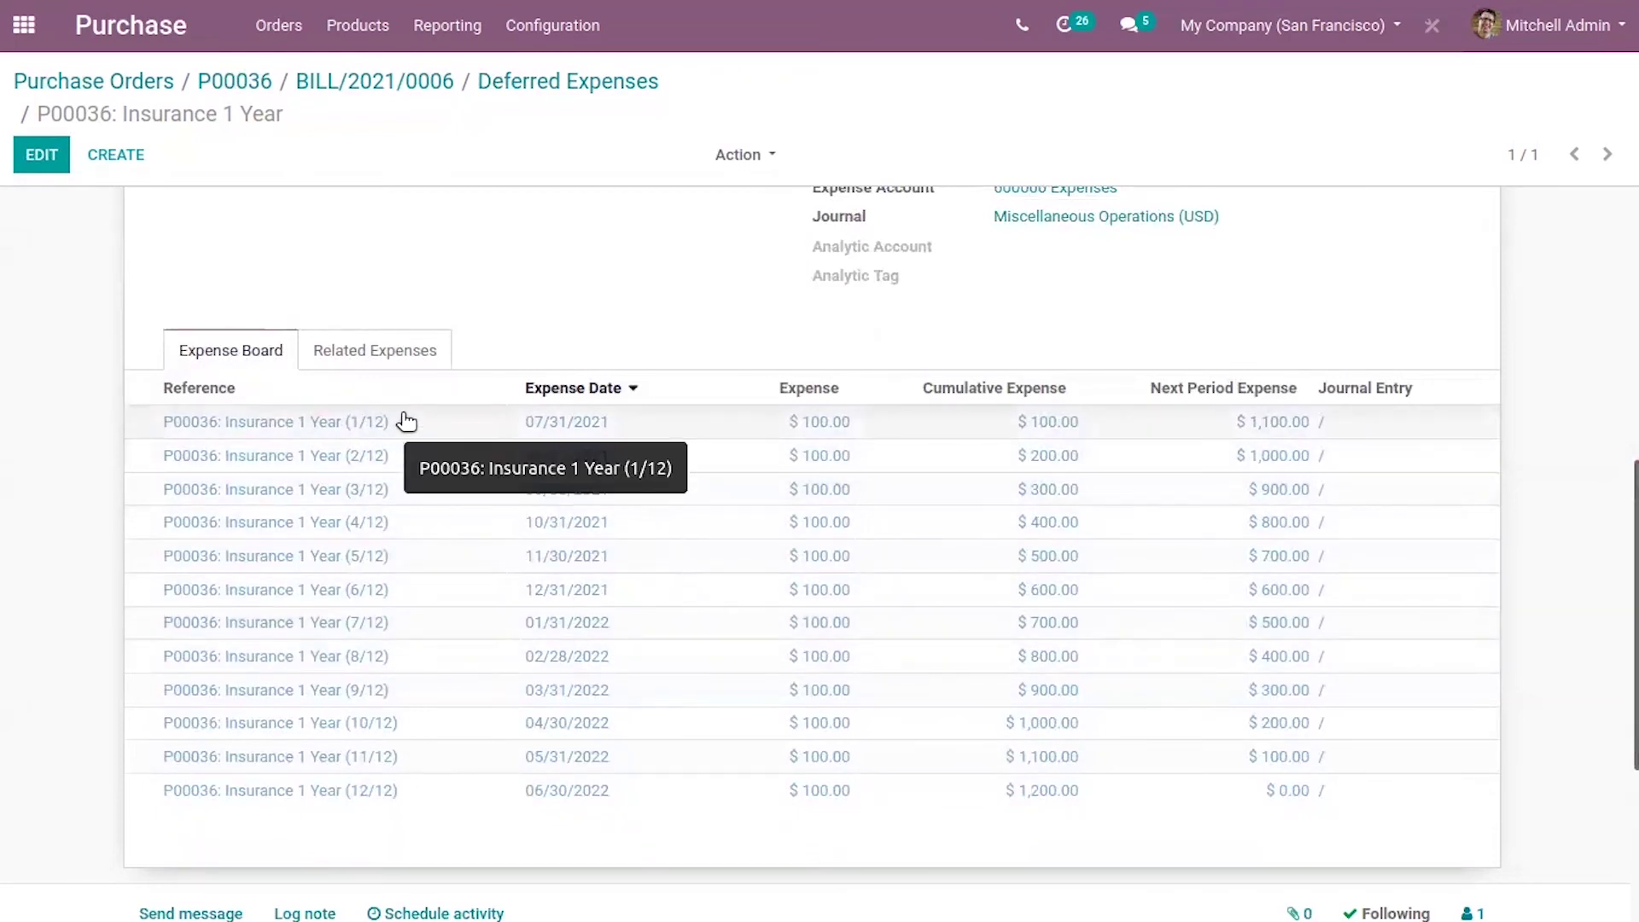
pyautogui.click(434, 436)
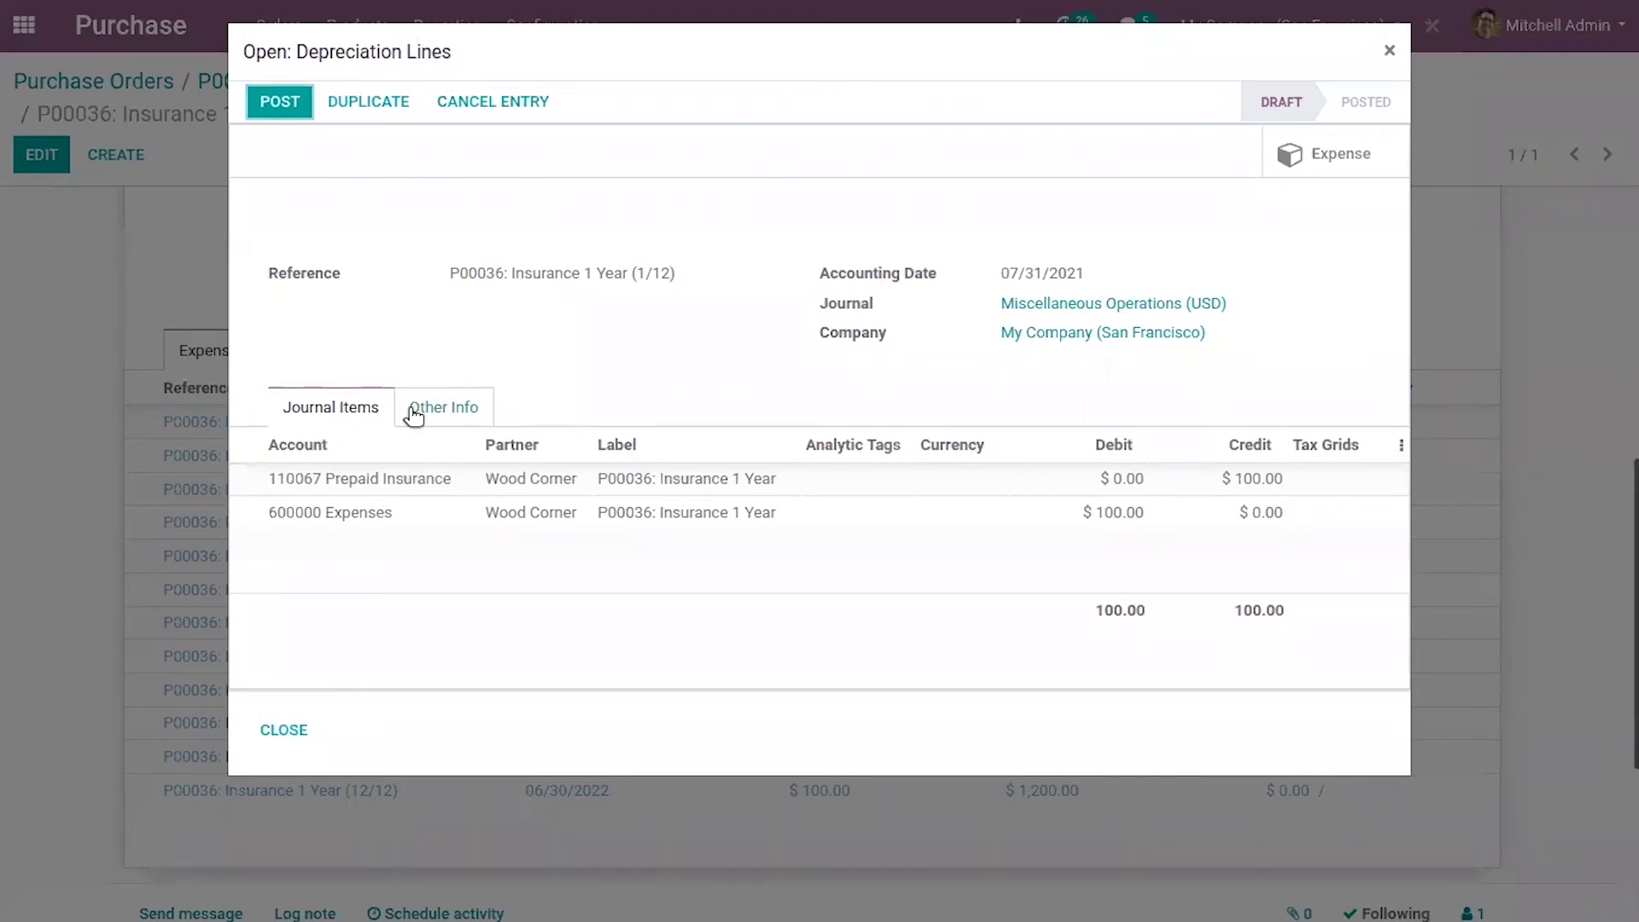
pyautogui.click(453, 409)
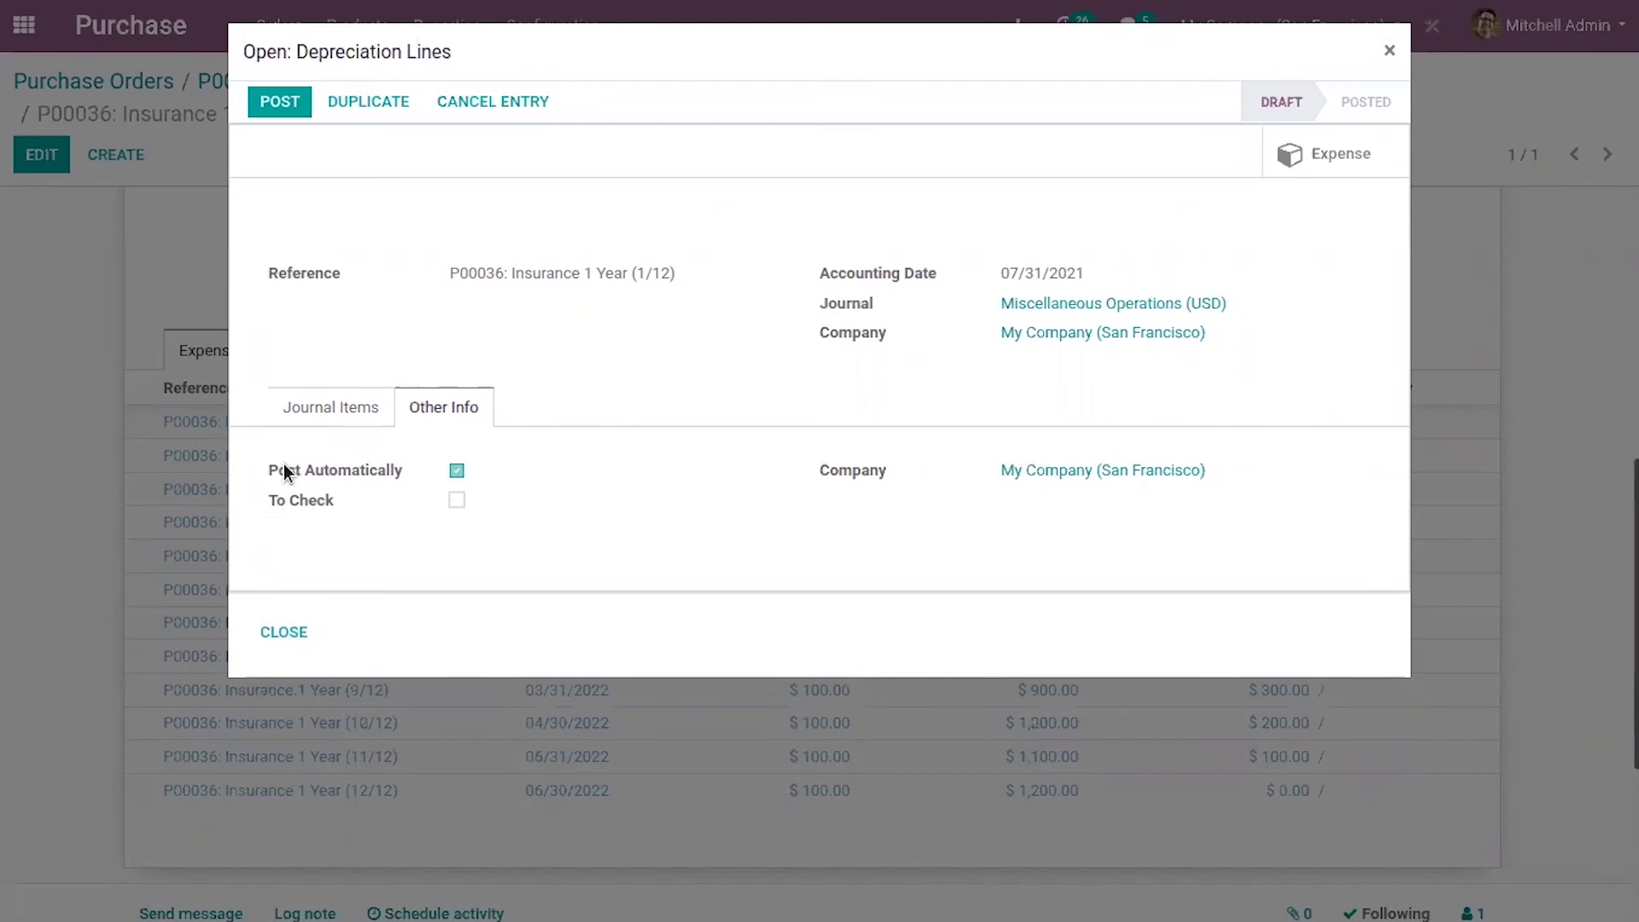
pyautogui.moveTo(286, 472)
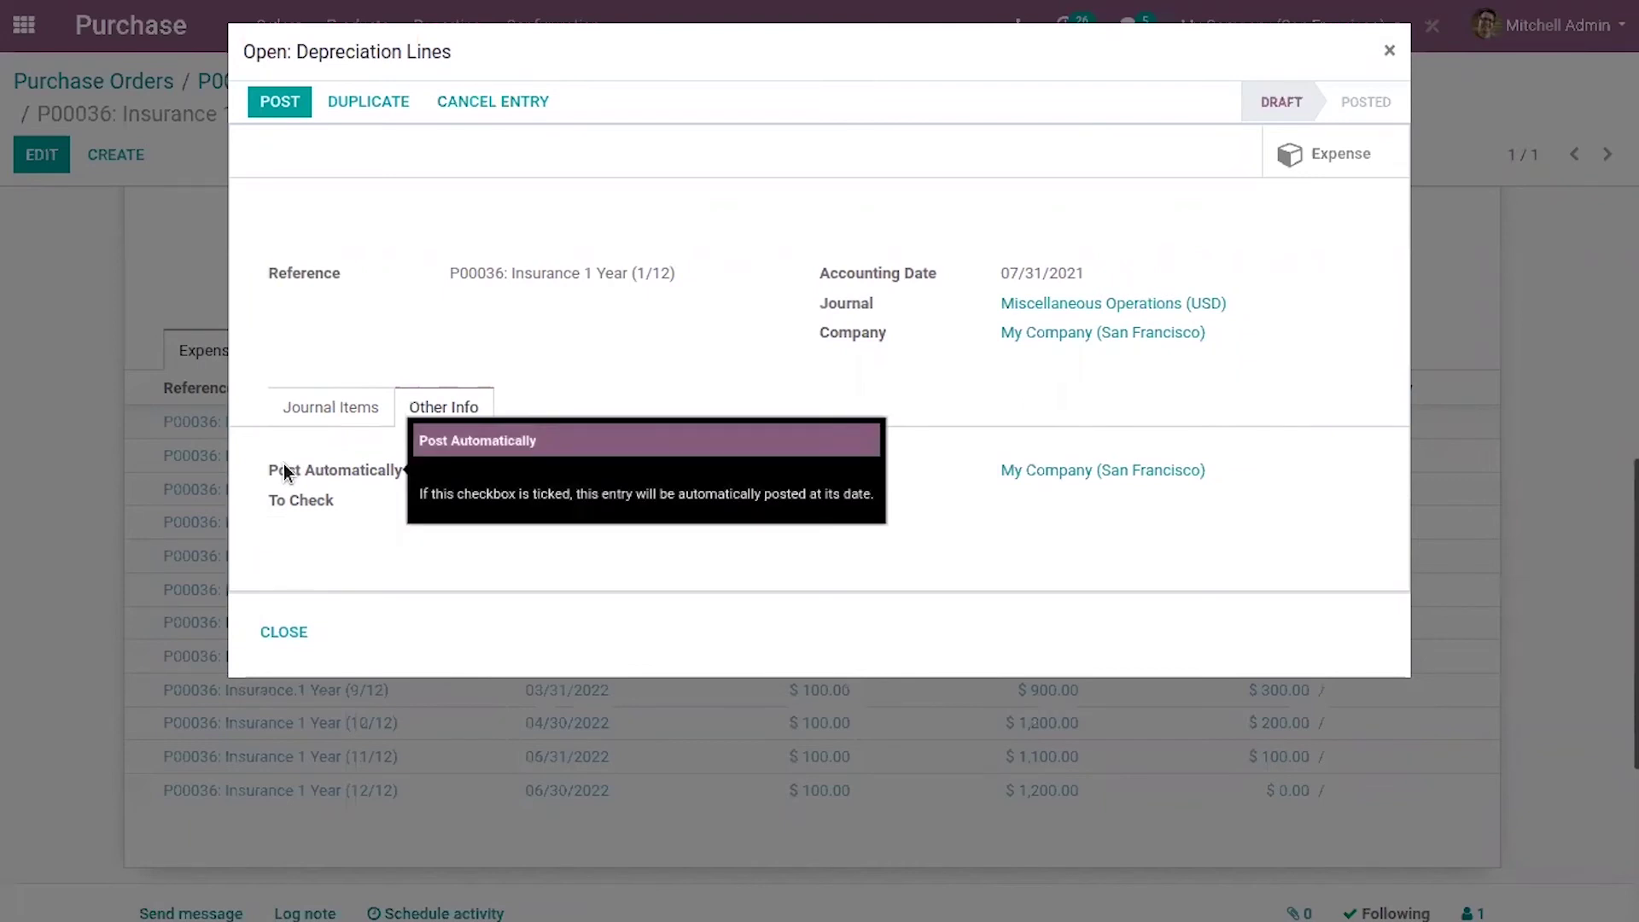
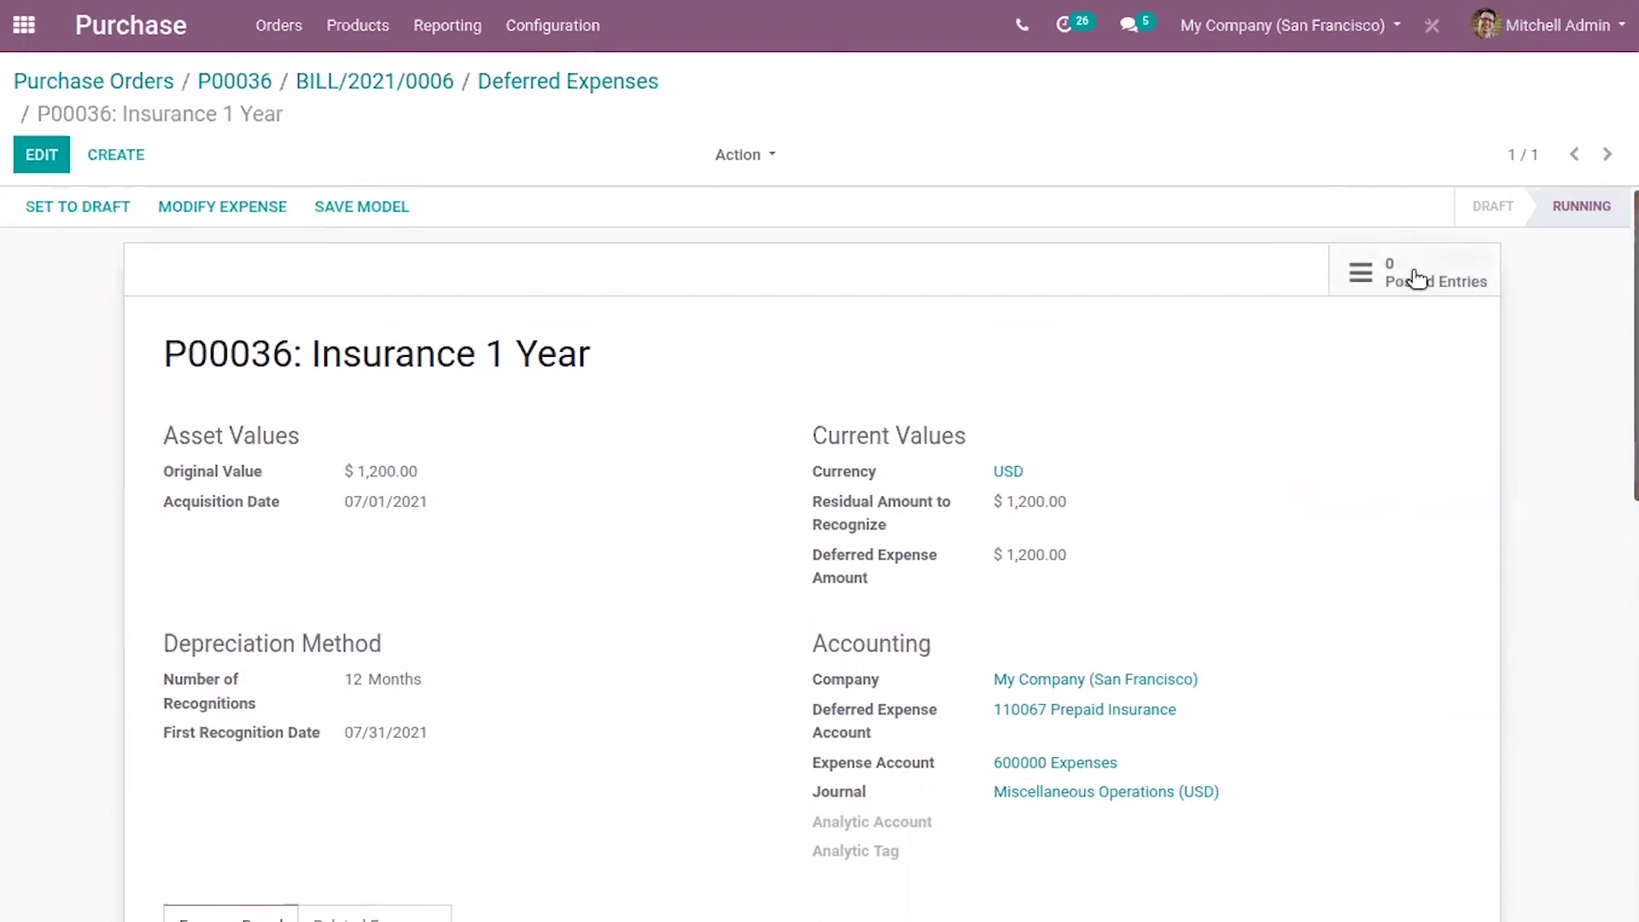
# Review the deferred expense's linked journal entries, and examine its related expenses in edit mode.
pyautogui.click(1412, 278)
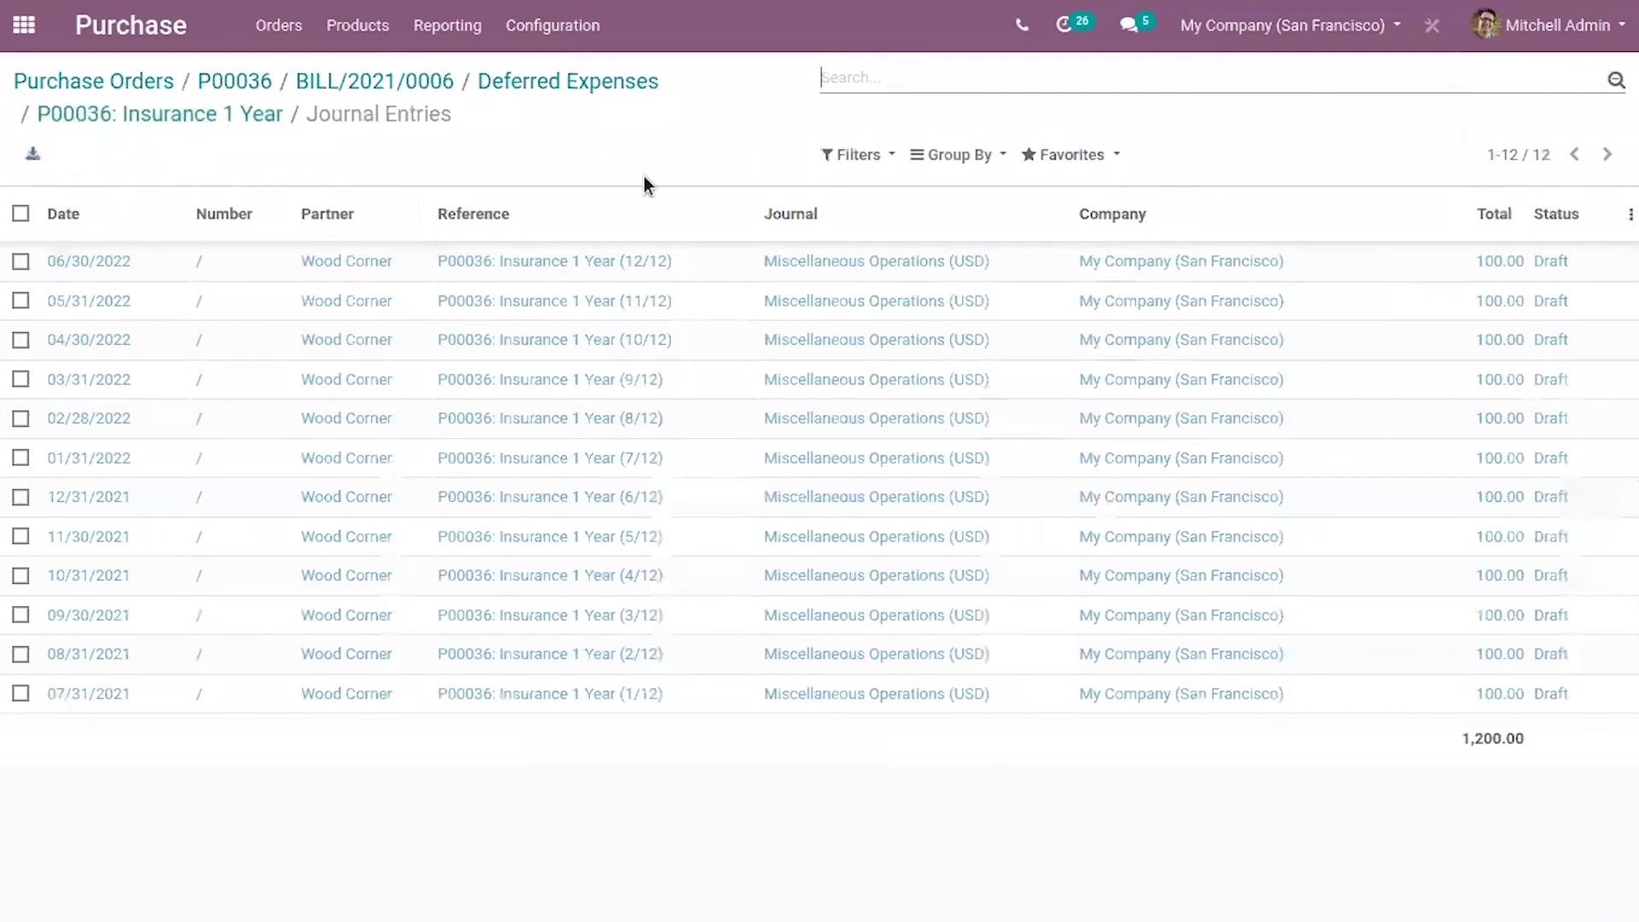
pyautogui.click(209, 115)
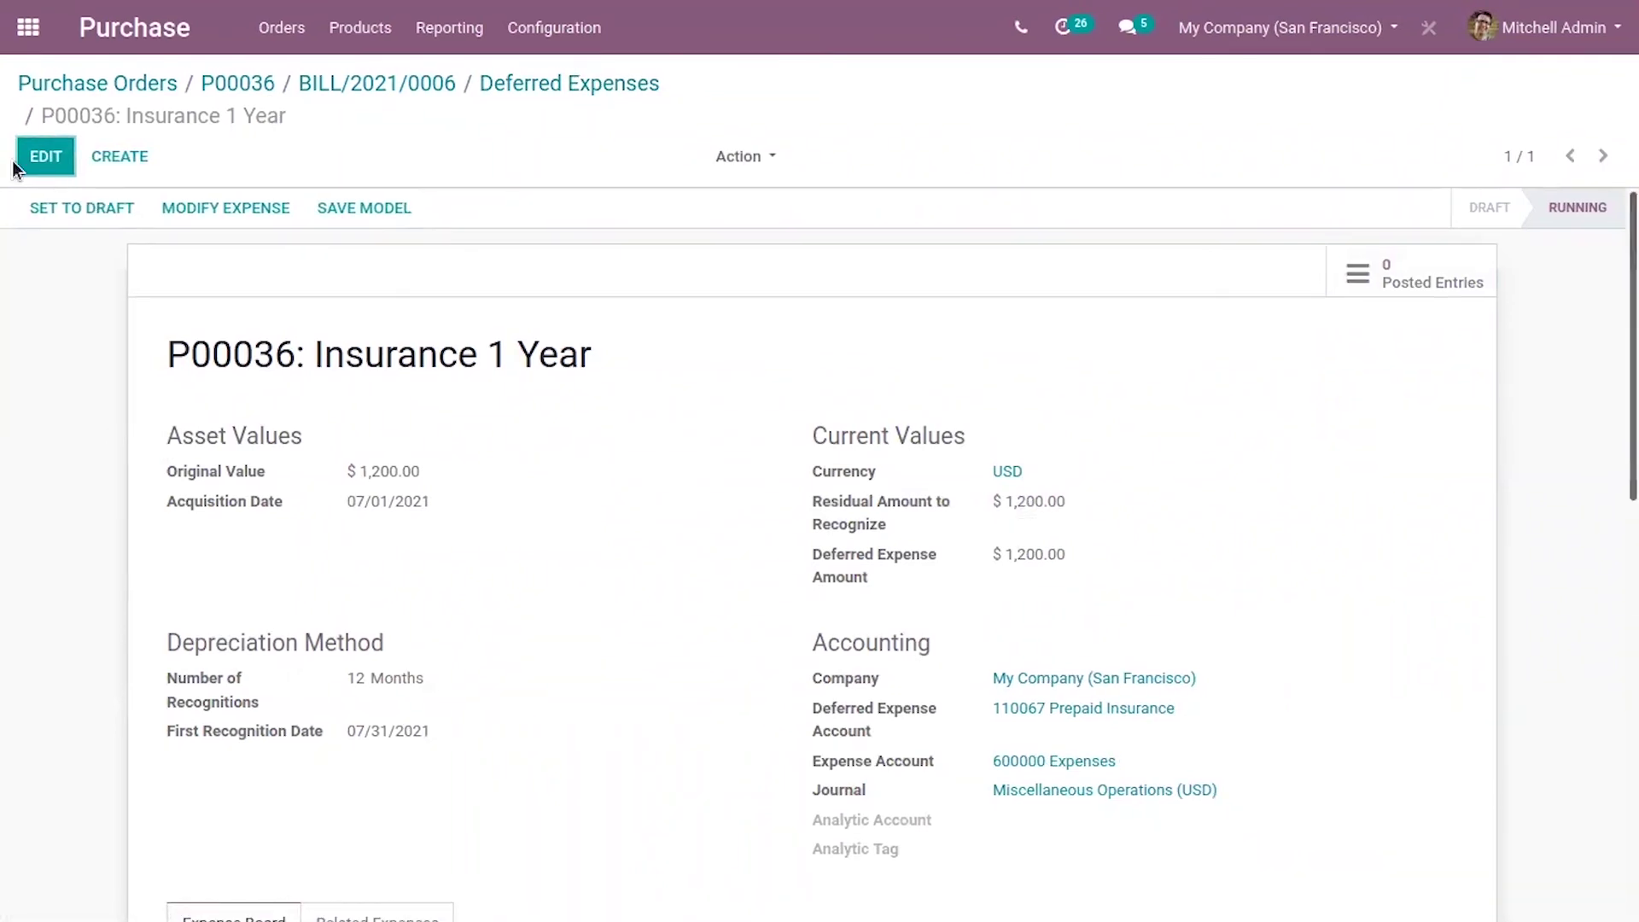
pyautogui.click(51, 158)
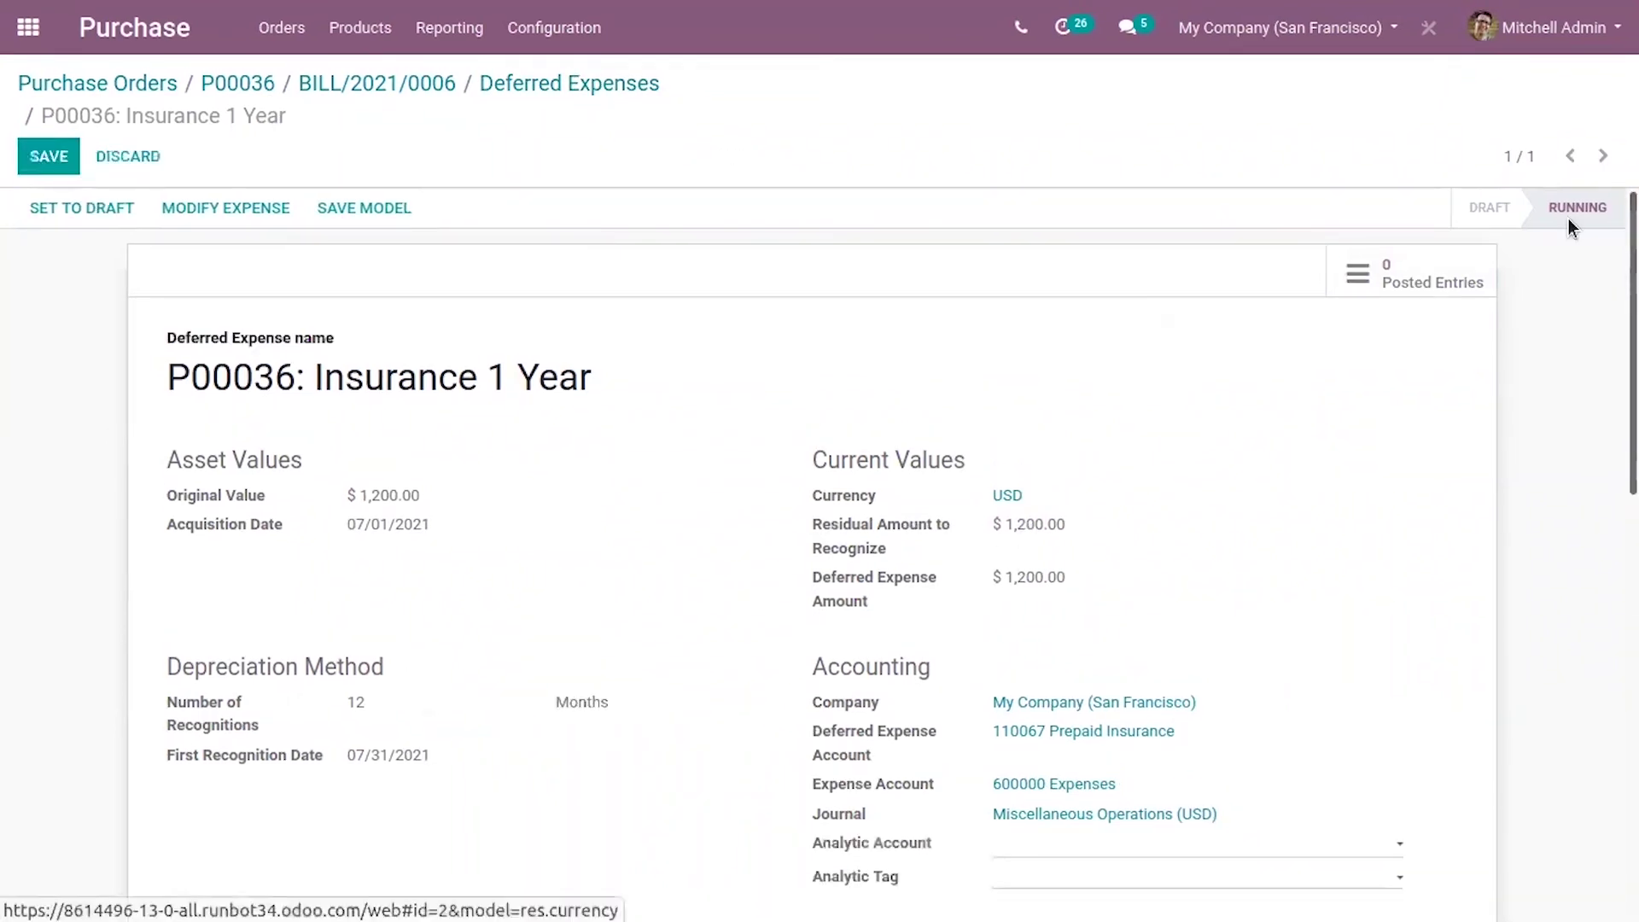
pyautogui.scroll(-7, 1573, 226)
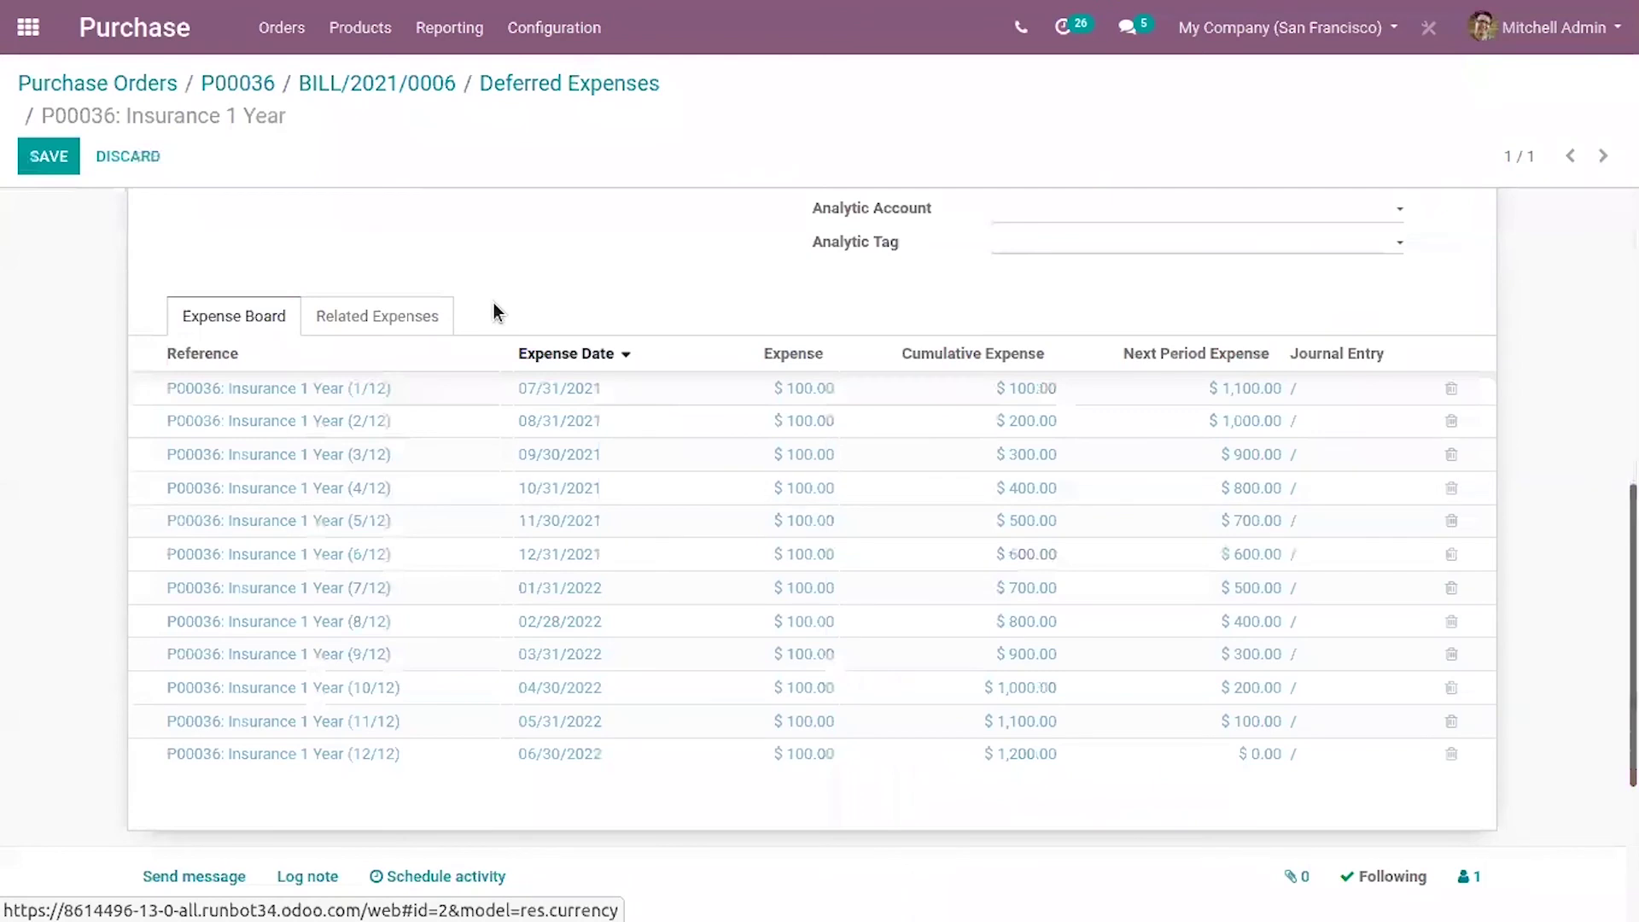
pyautogui.click(416, 319)
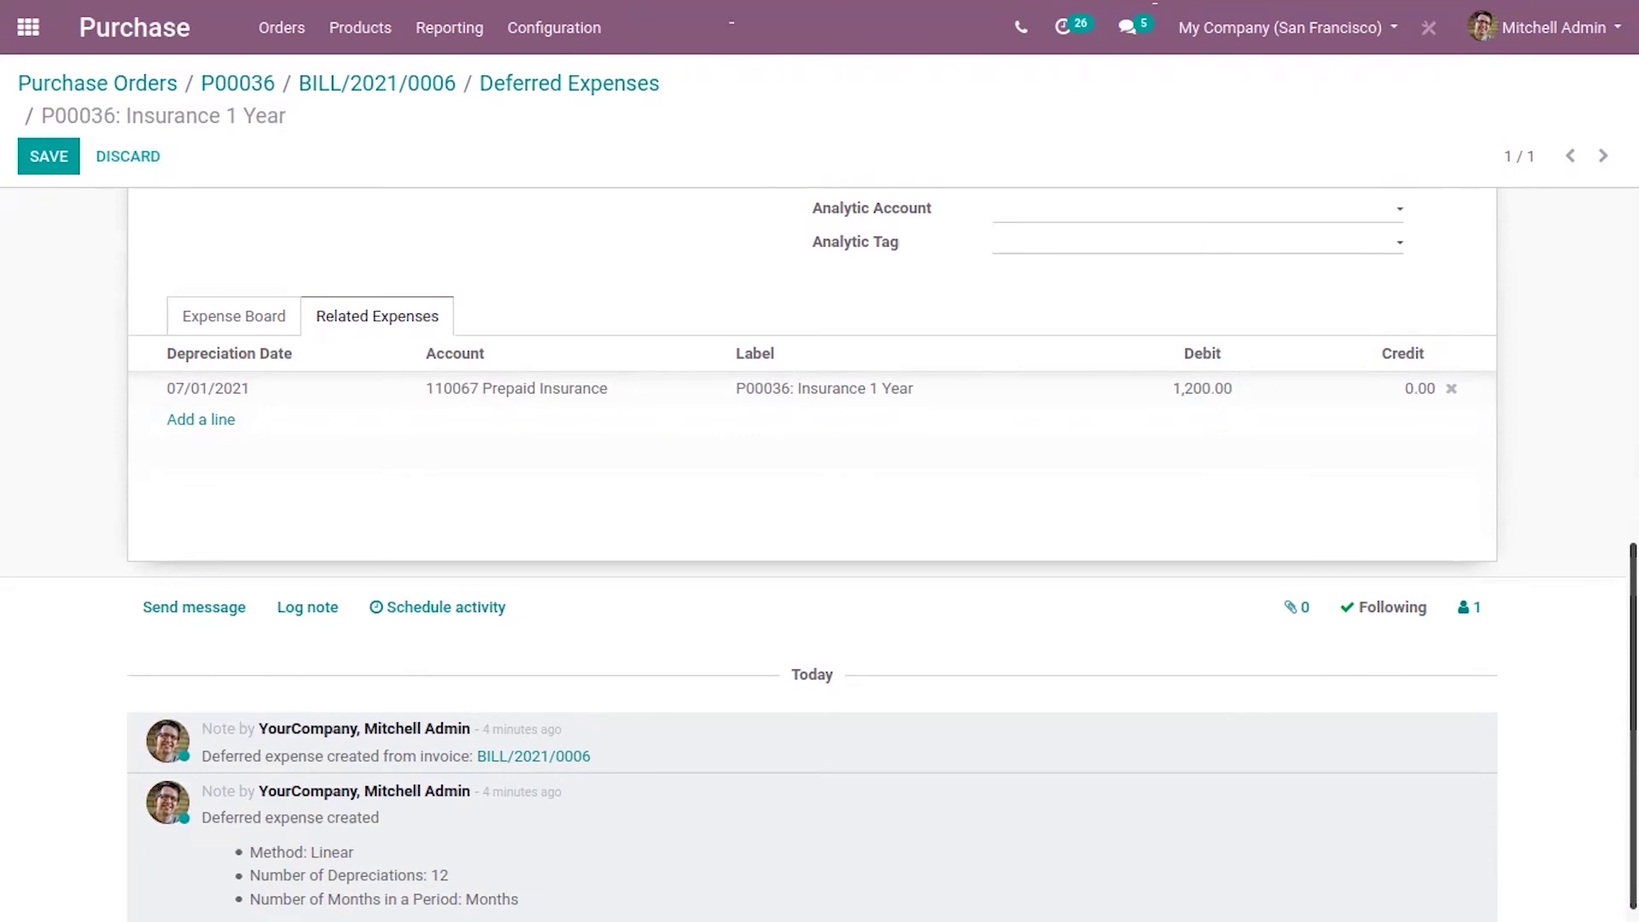
pyautogui.scroll(8, 1176, 212)
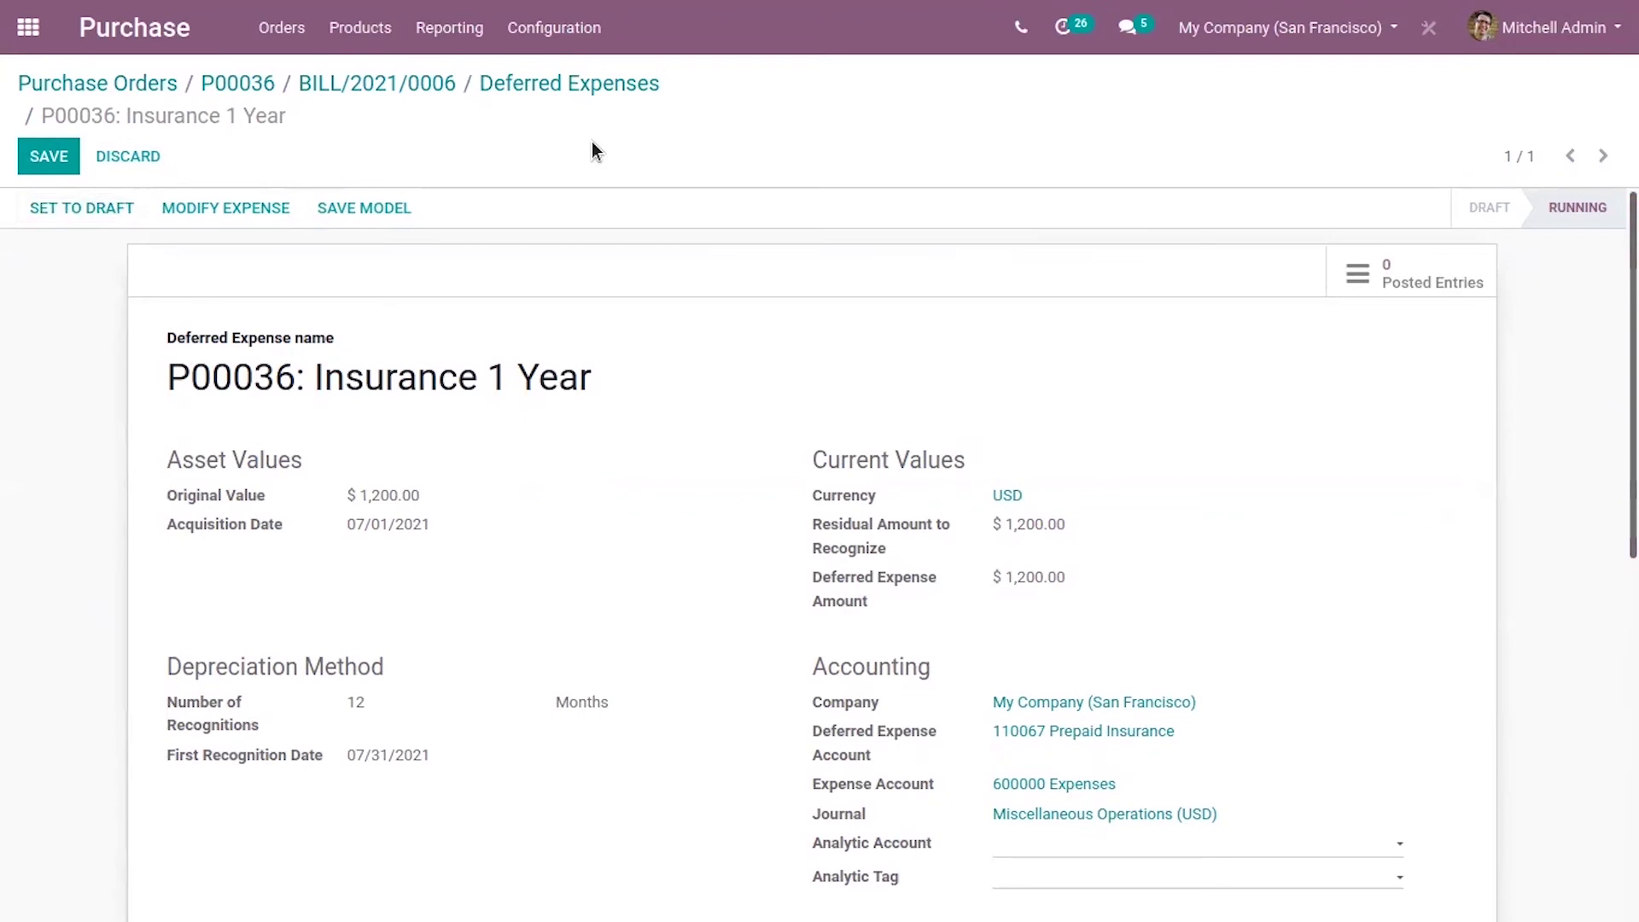
# Reset the Insurance 1 Year deferred expense to draft, review its editable settings, and confirm it again.
pyautogui.click(90, 208)
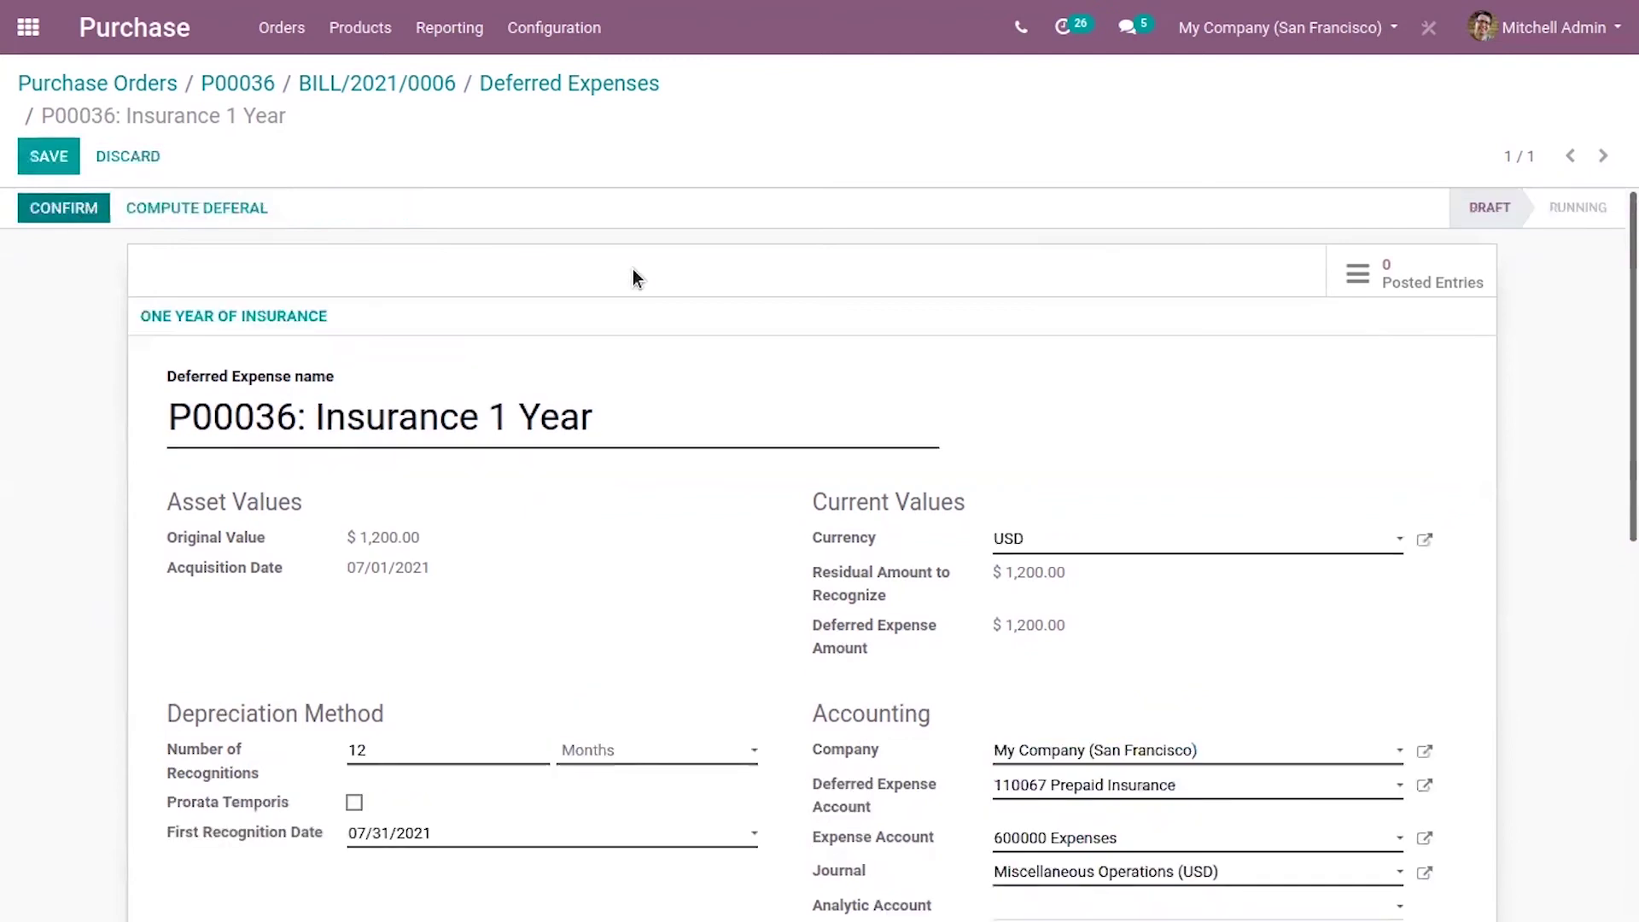
pyautogui.scroll(-3, 1525, 311)
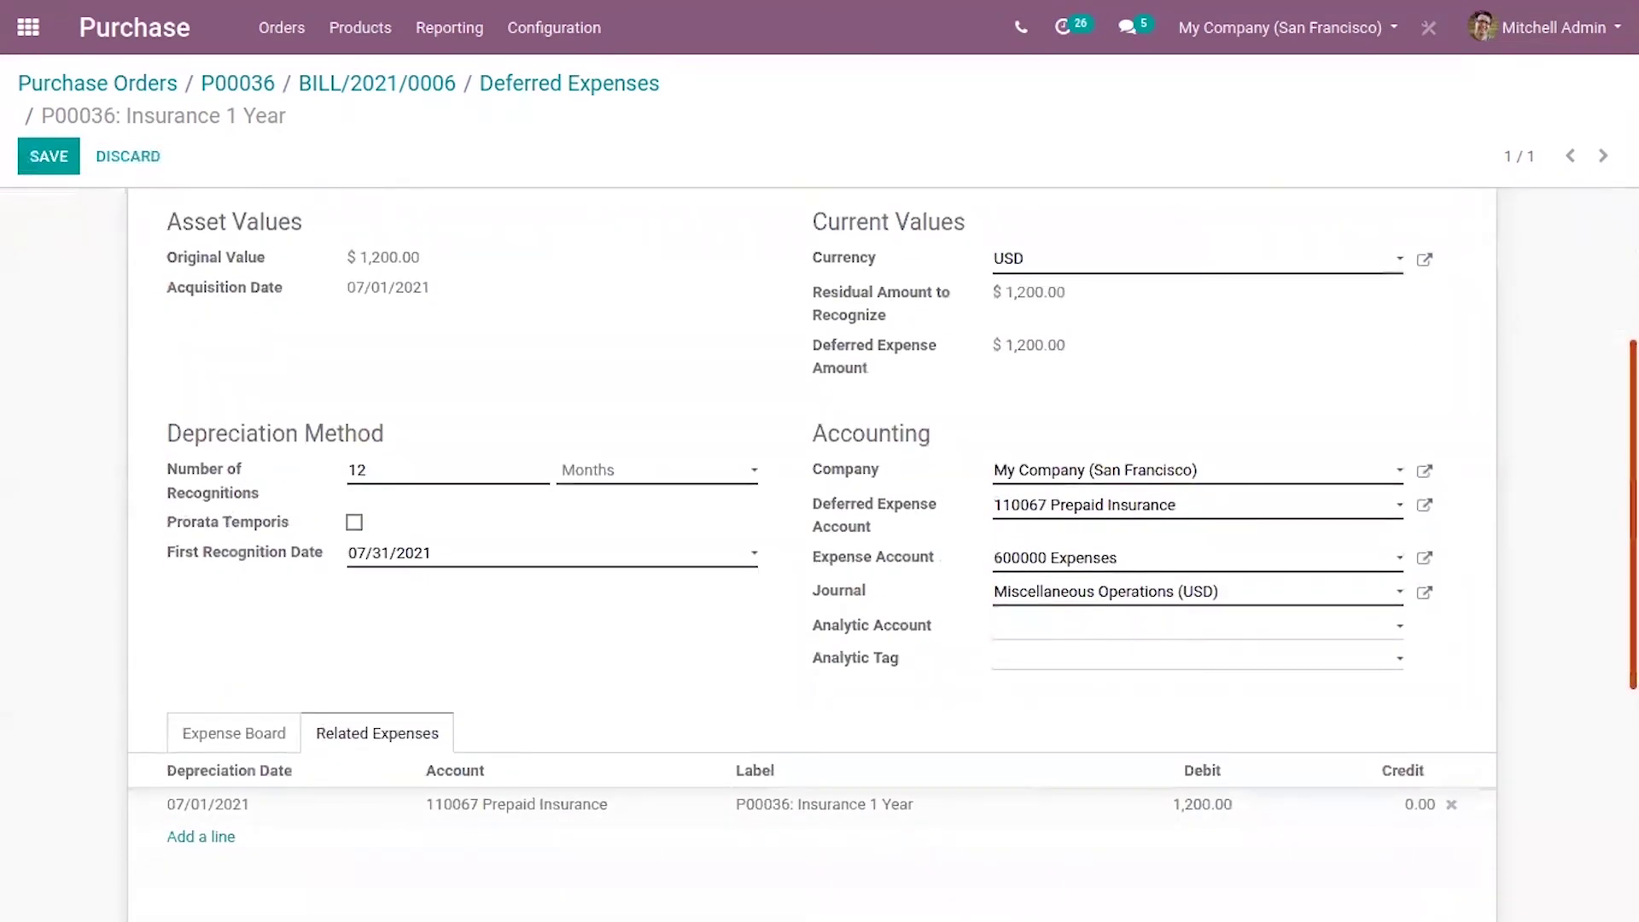
pyautogui.scroll(1, 811, 512)
pyautogui.scroll(-2, 811, 512)
pyautogui.scroll(5, 811, 512)
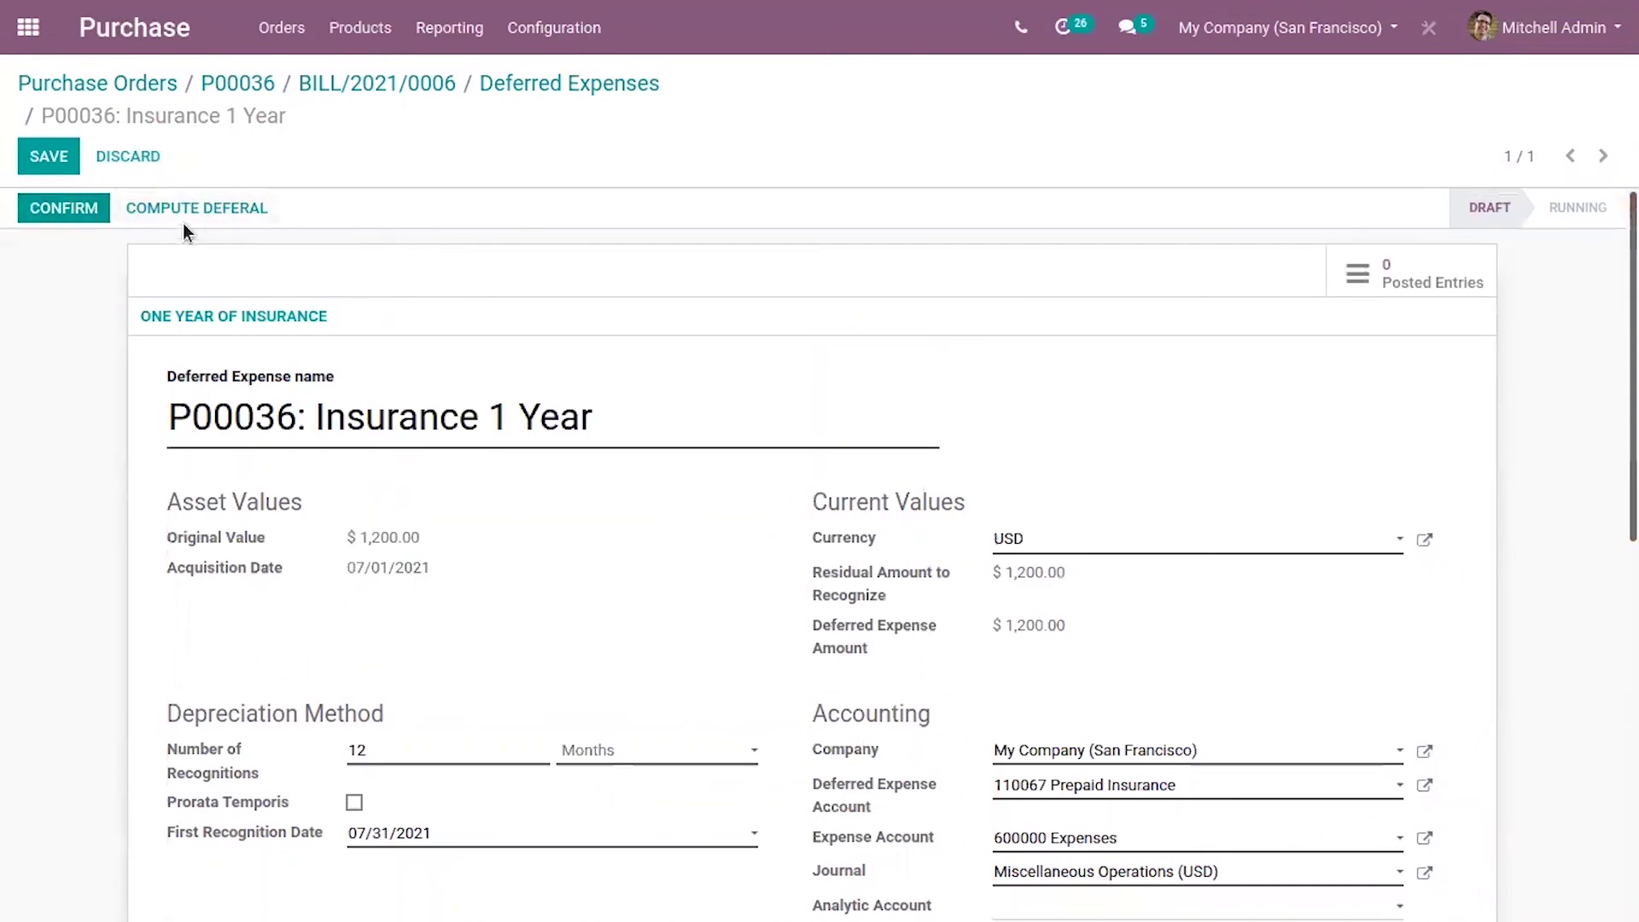
pyautogui.click(63, 210)
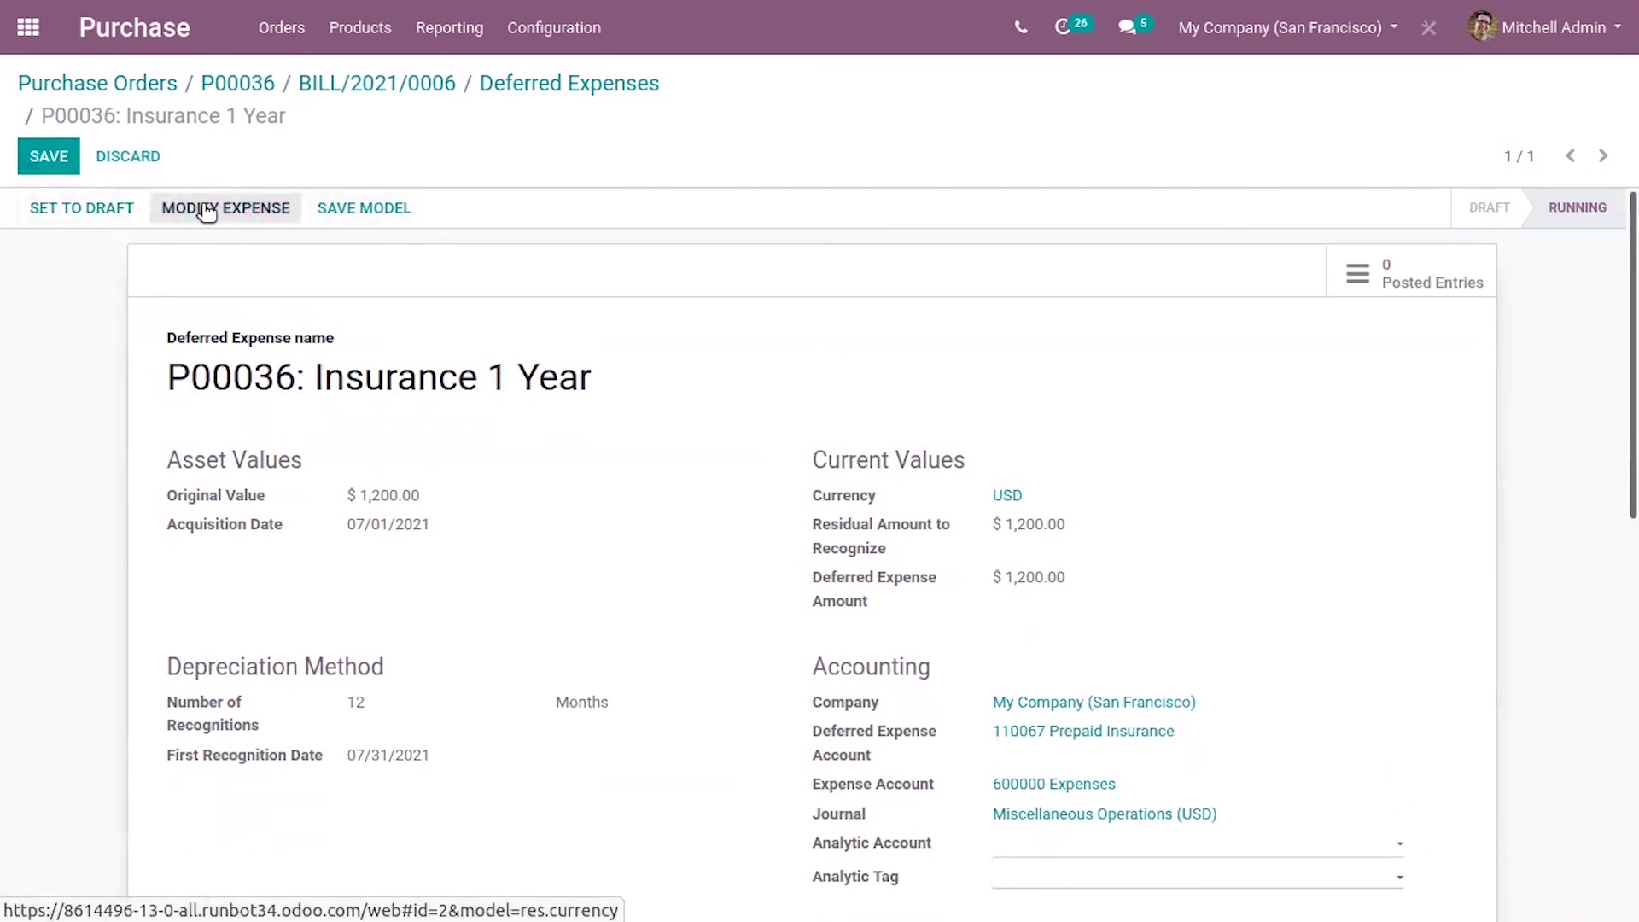
# Review the form for saving the deferred expense as a model, and return to its expense board without saving.
pyautogui.click(361, 210)
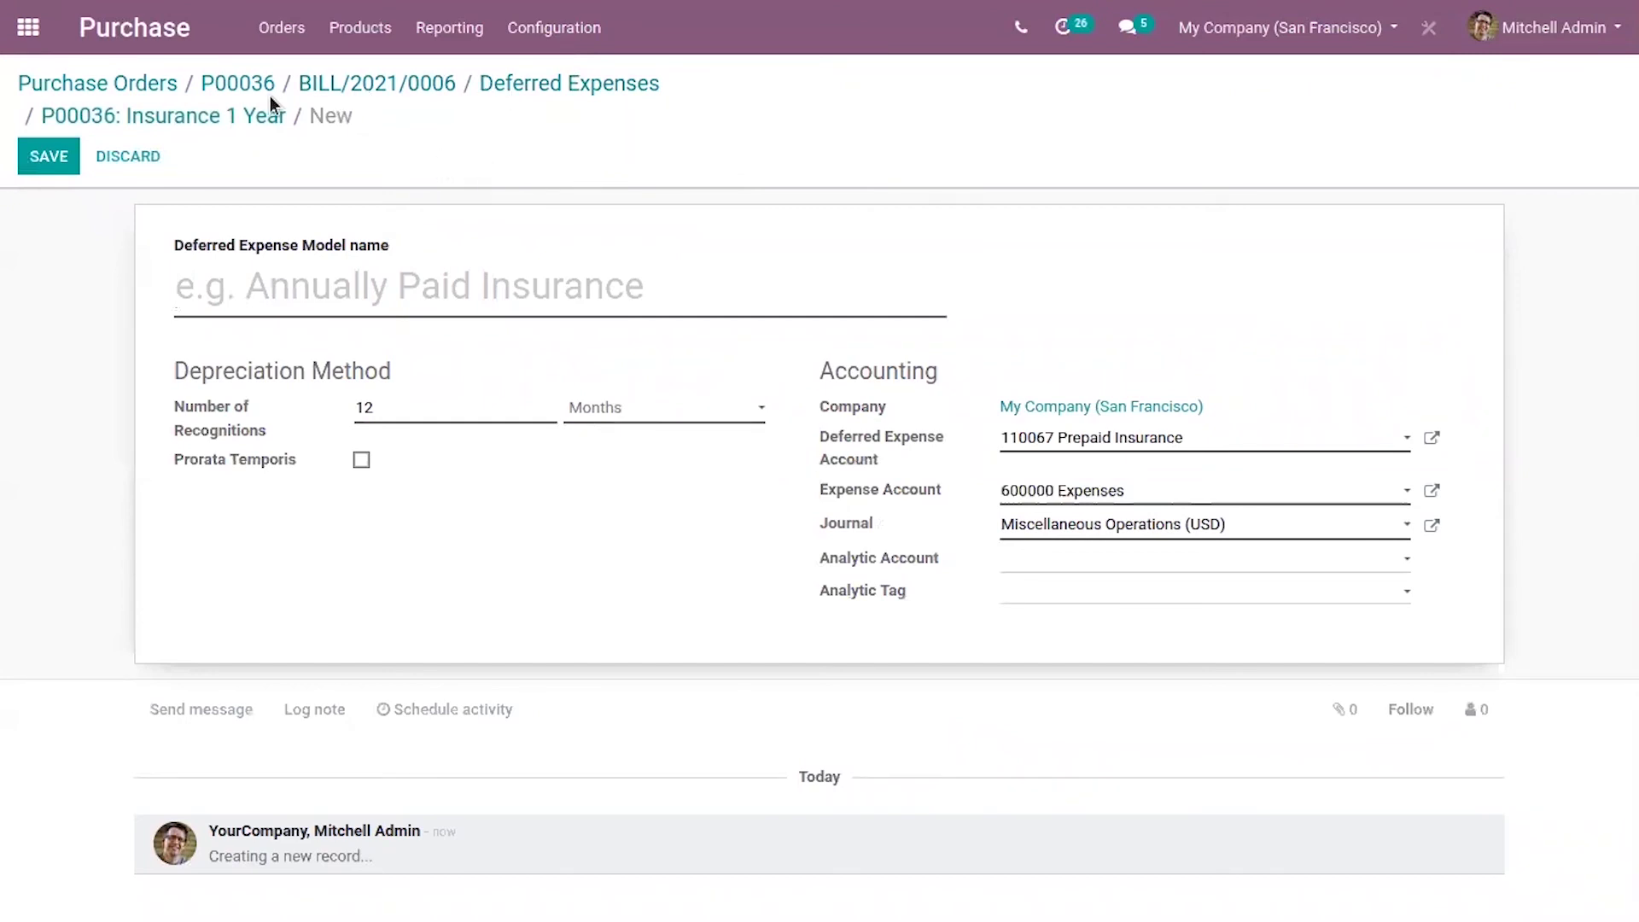
pyautogui.click(211, 120)
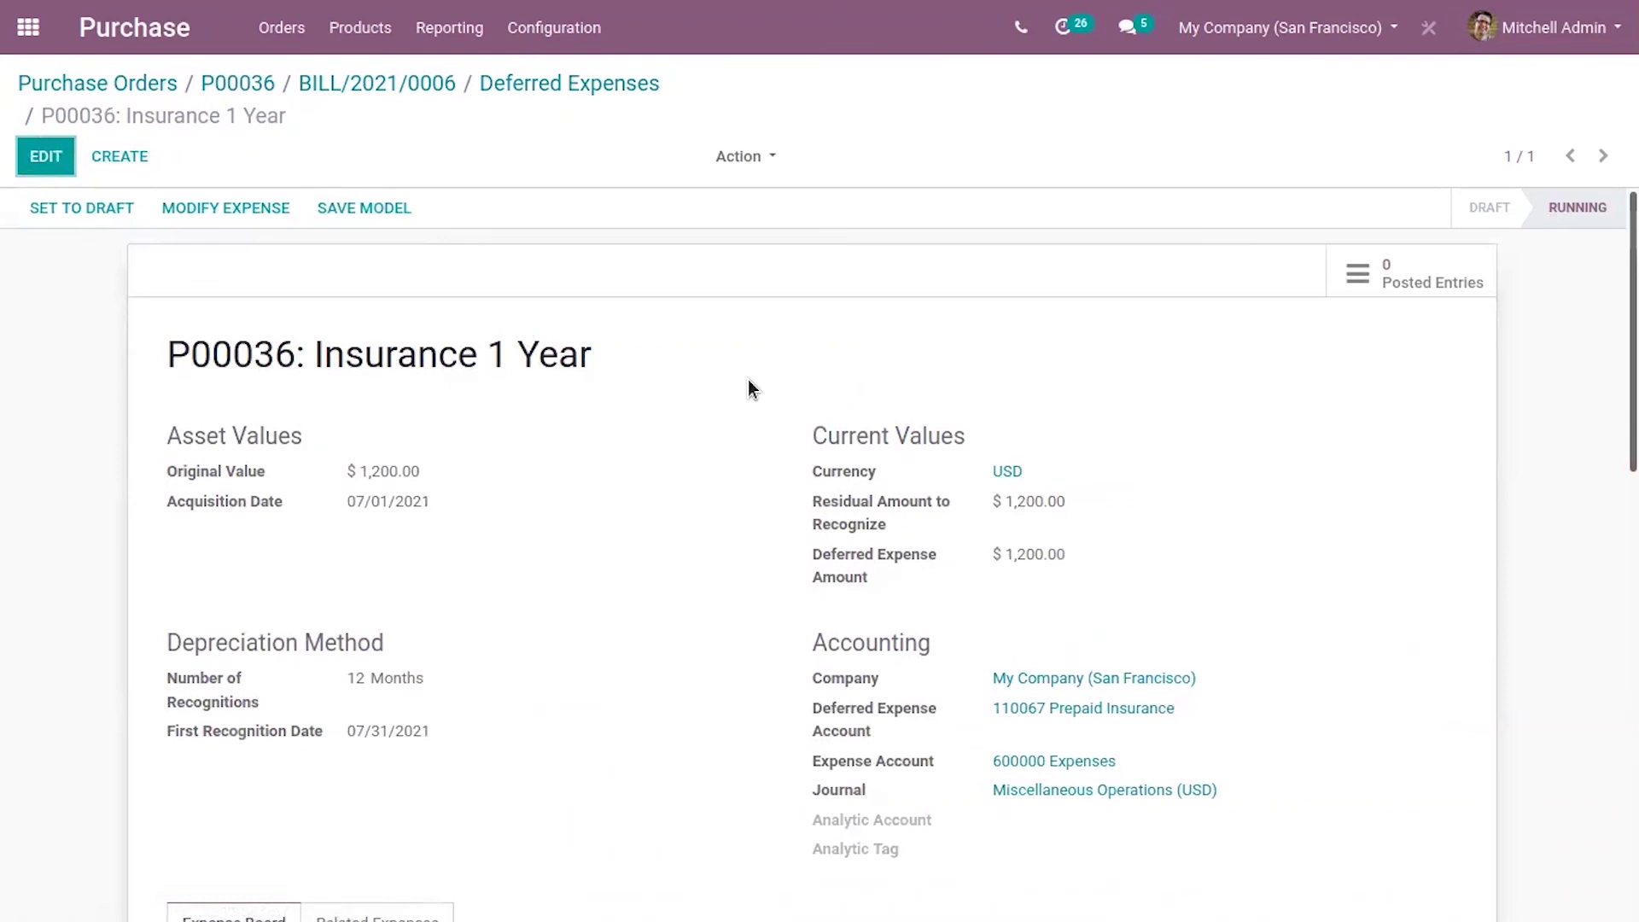
pyautogui.scroll(-8, 748, 380)
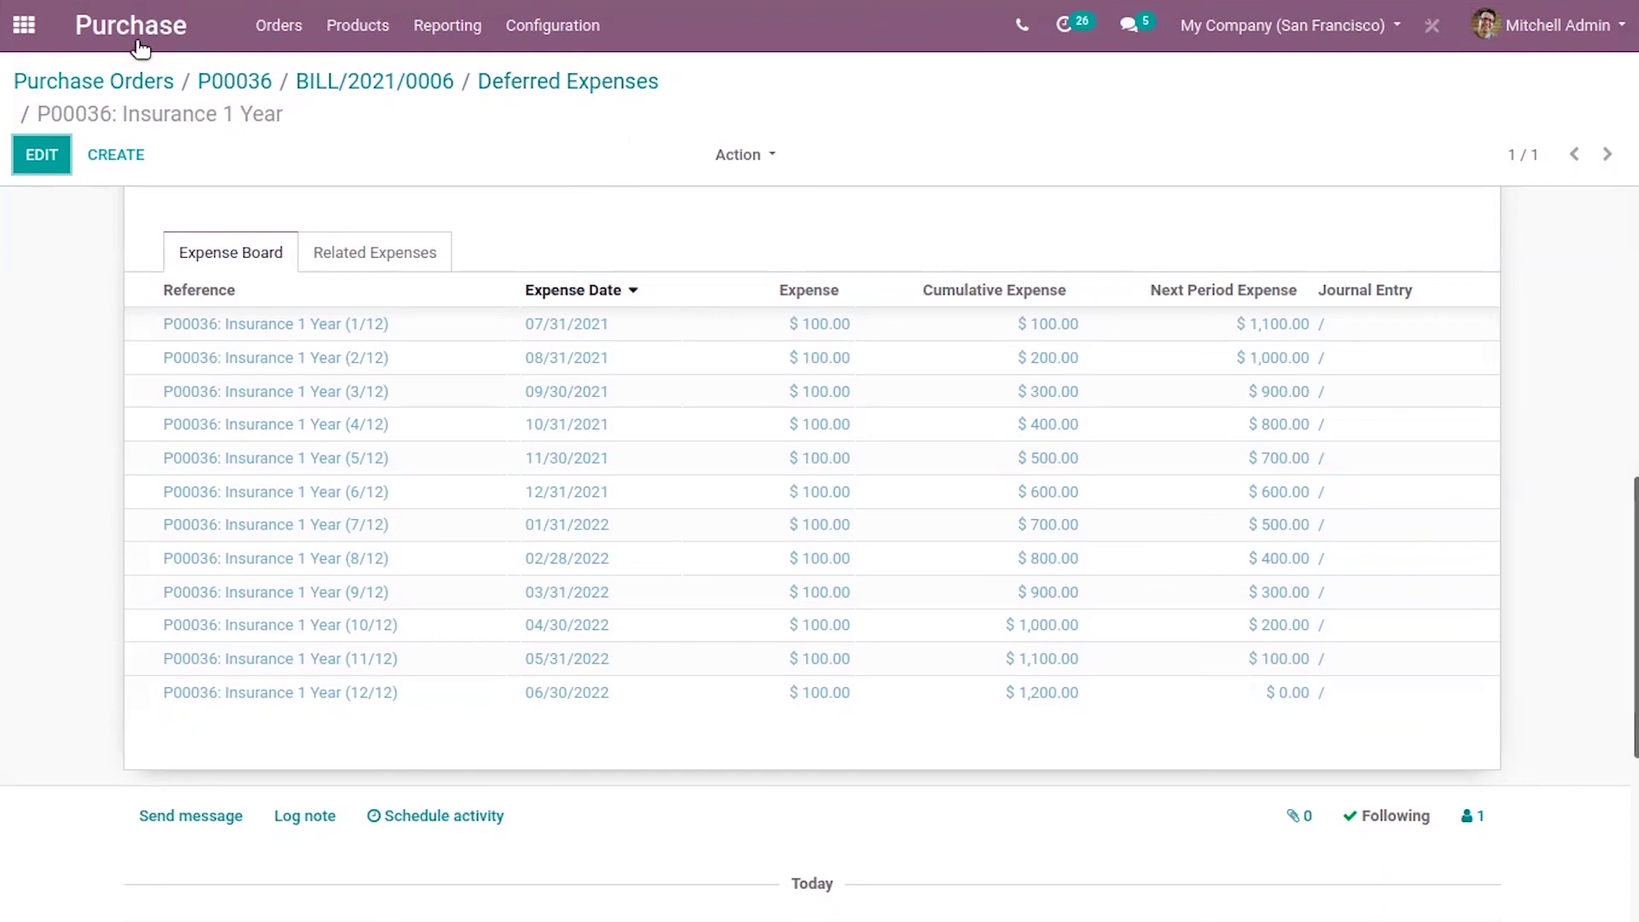
# Switch to the Accounting app and open the US GAAP Balance Sheet report.
pyautogui.click(8, 32)
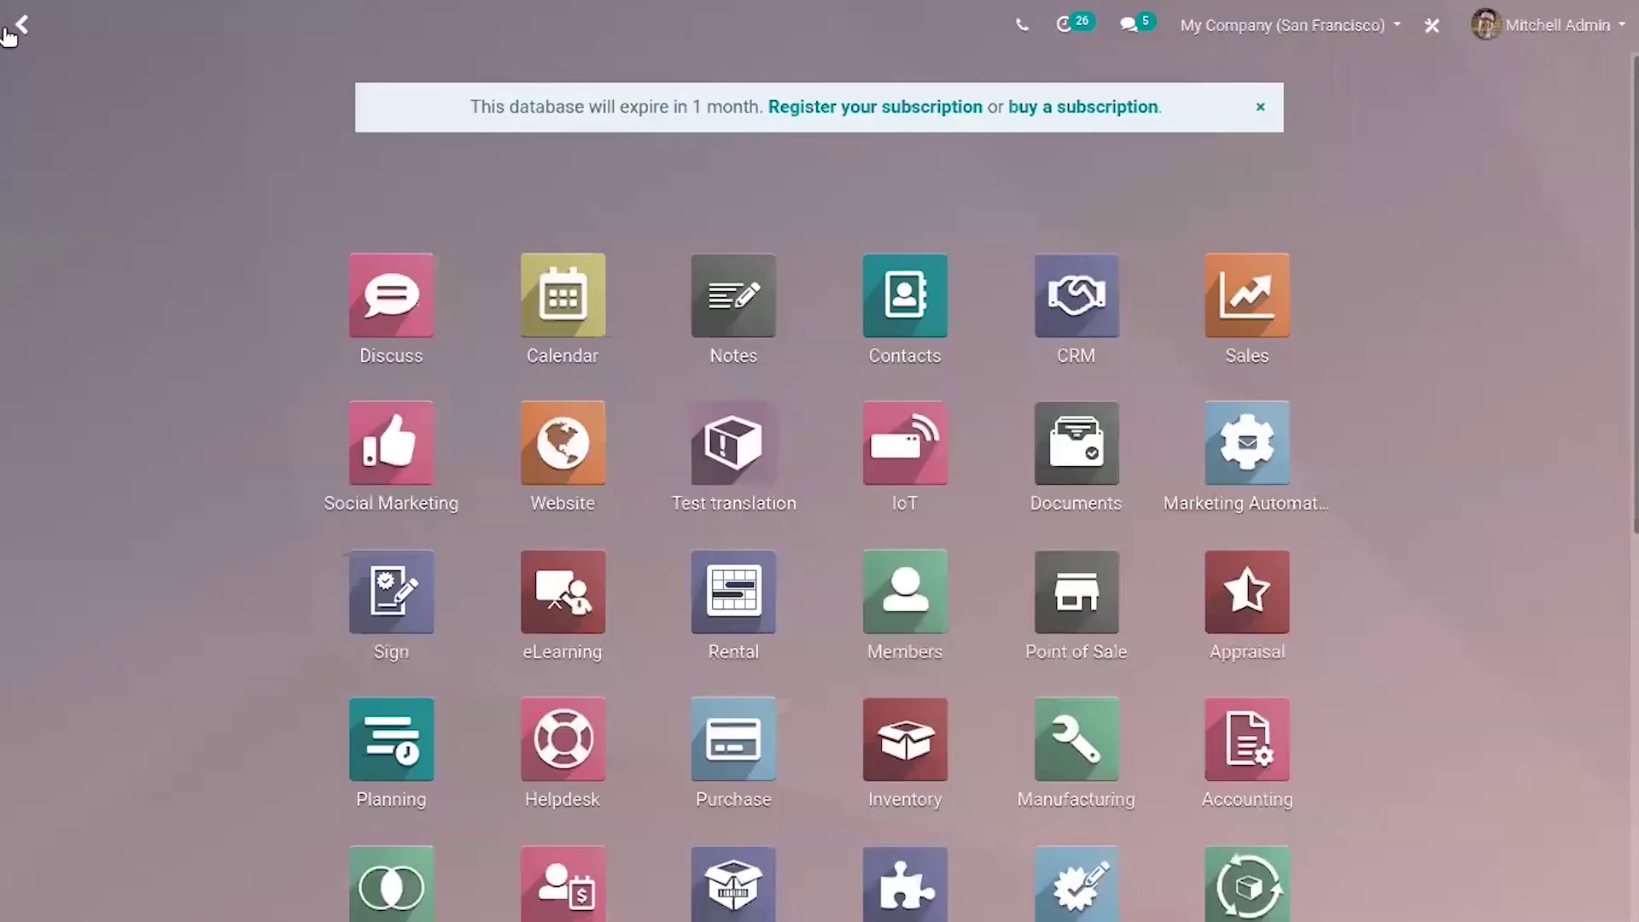
pyautogui.click(1261, 755)
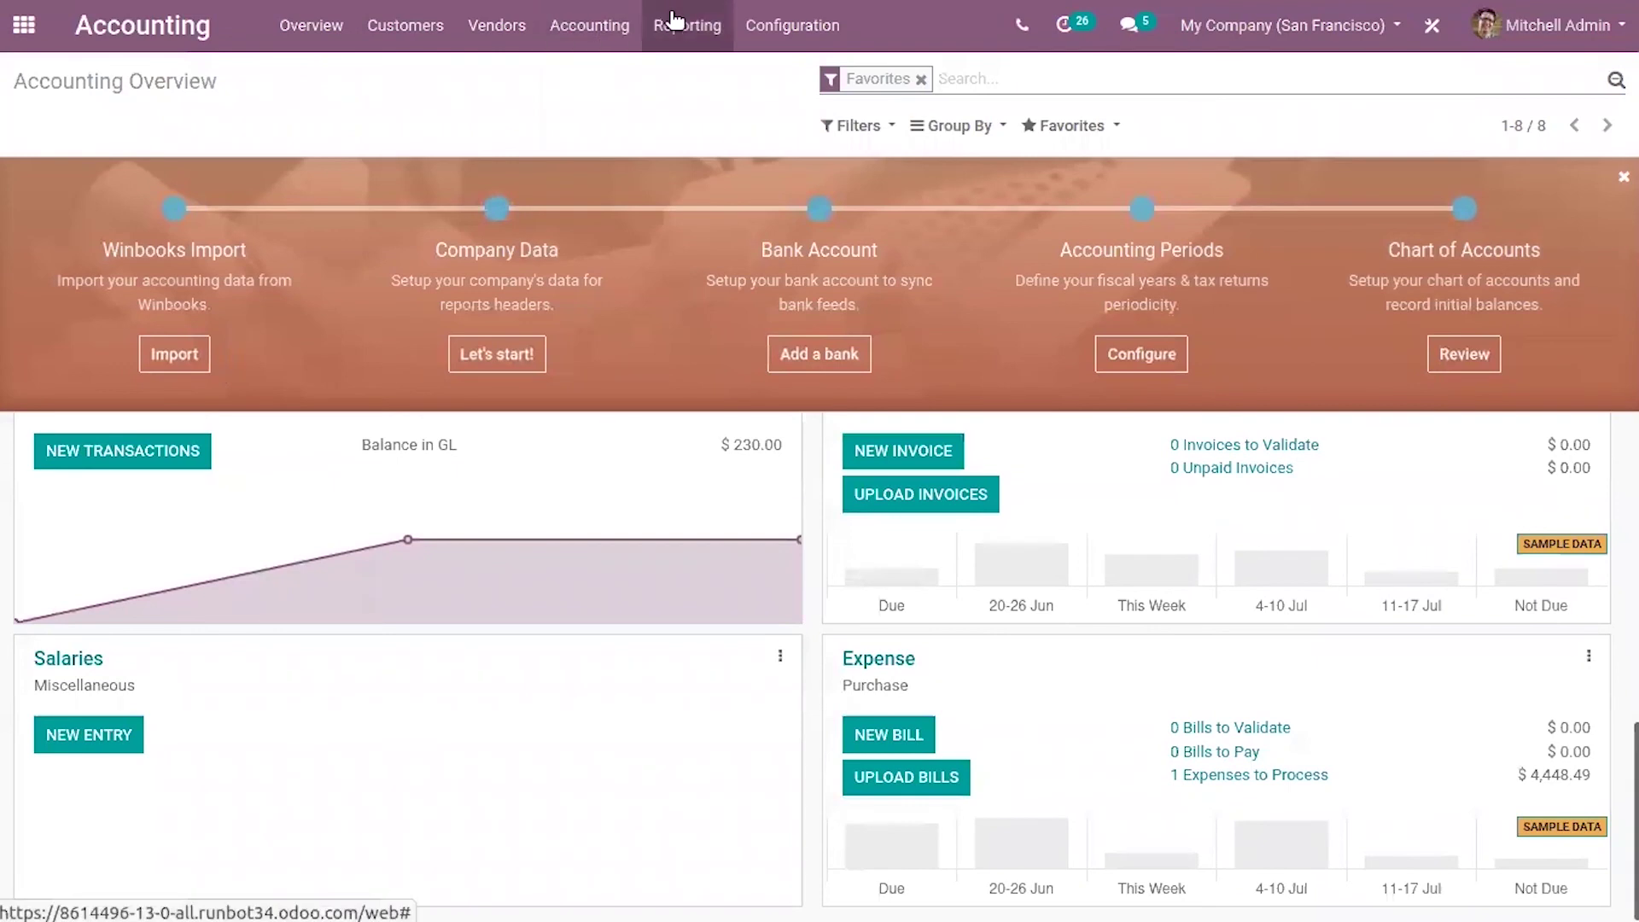
pyautogui.click(696, 26)
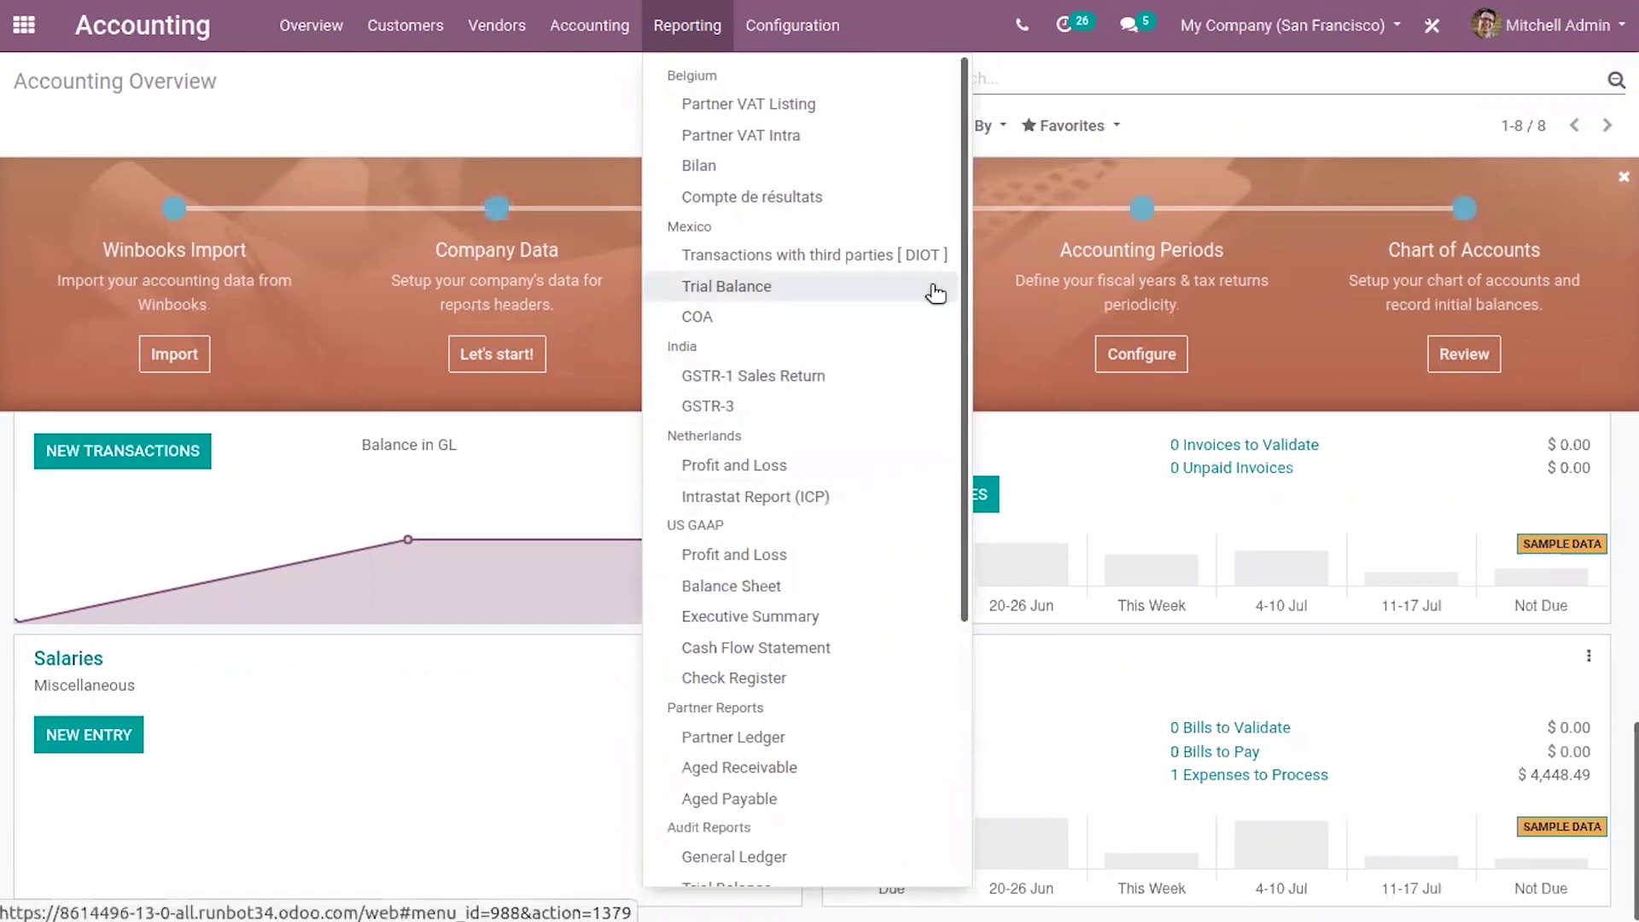
pyautogui.click(790, 587)
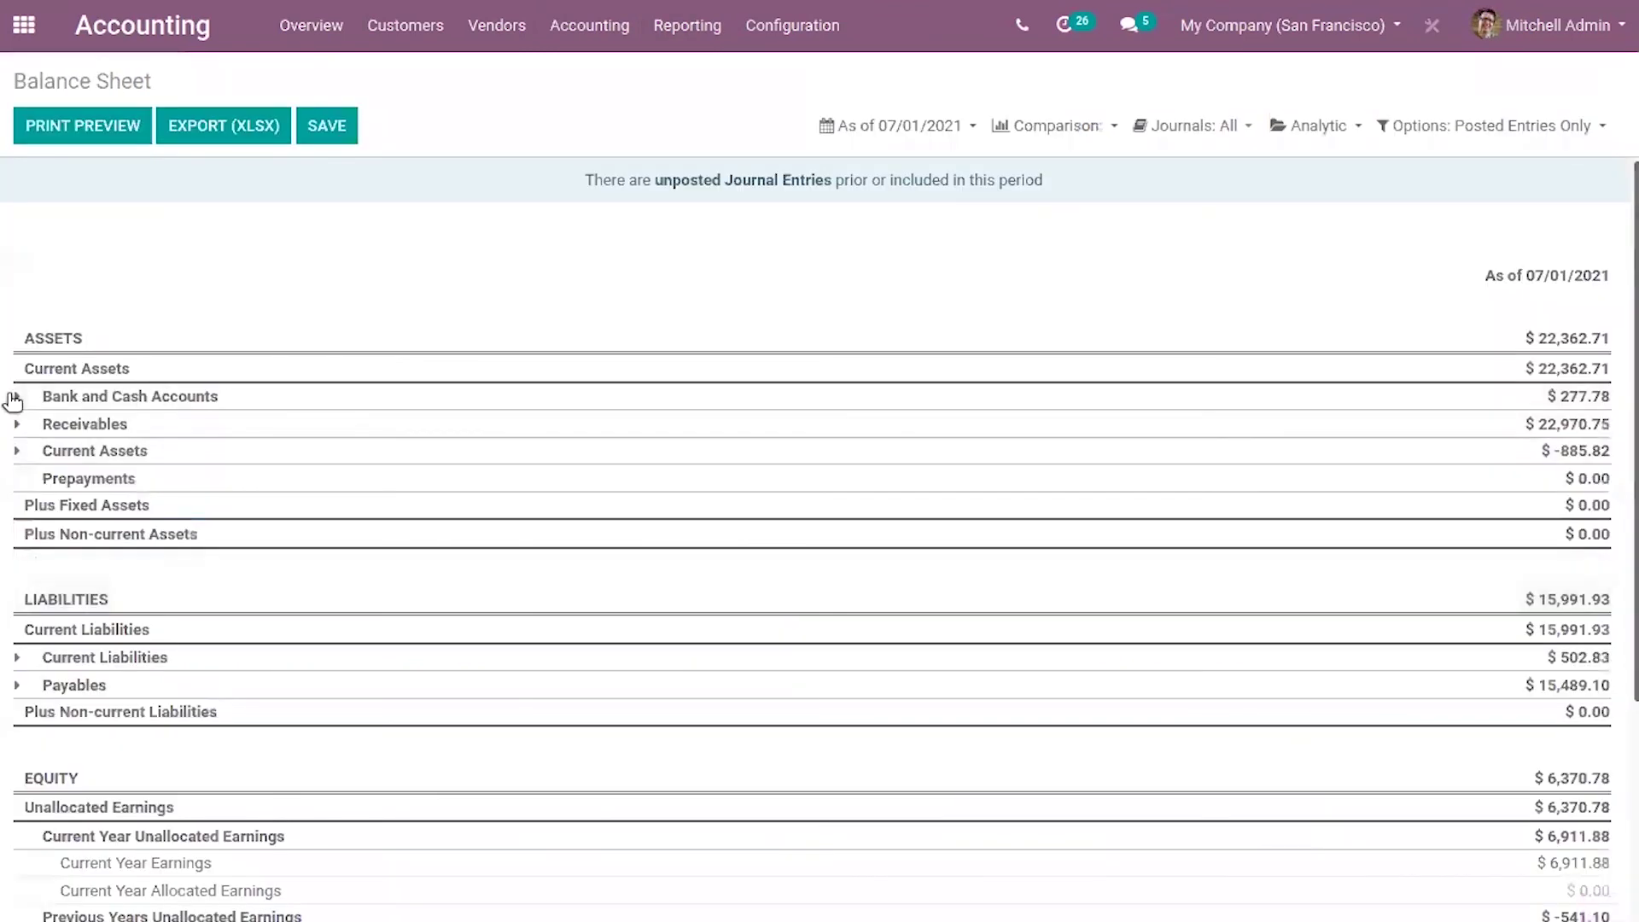
# Review the journal items of 110067 Prepaid Insurance under Current Assets, and return to the balance sheet.
pyautogui.click(17, 454)
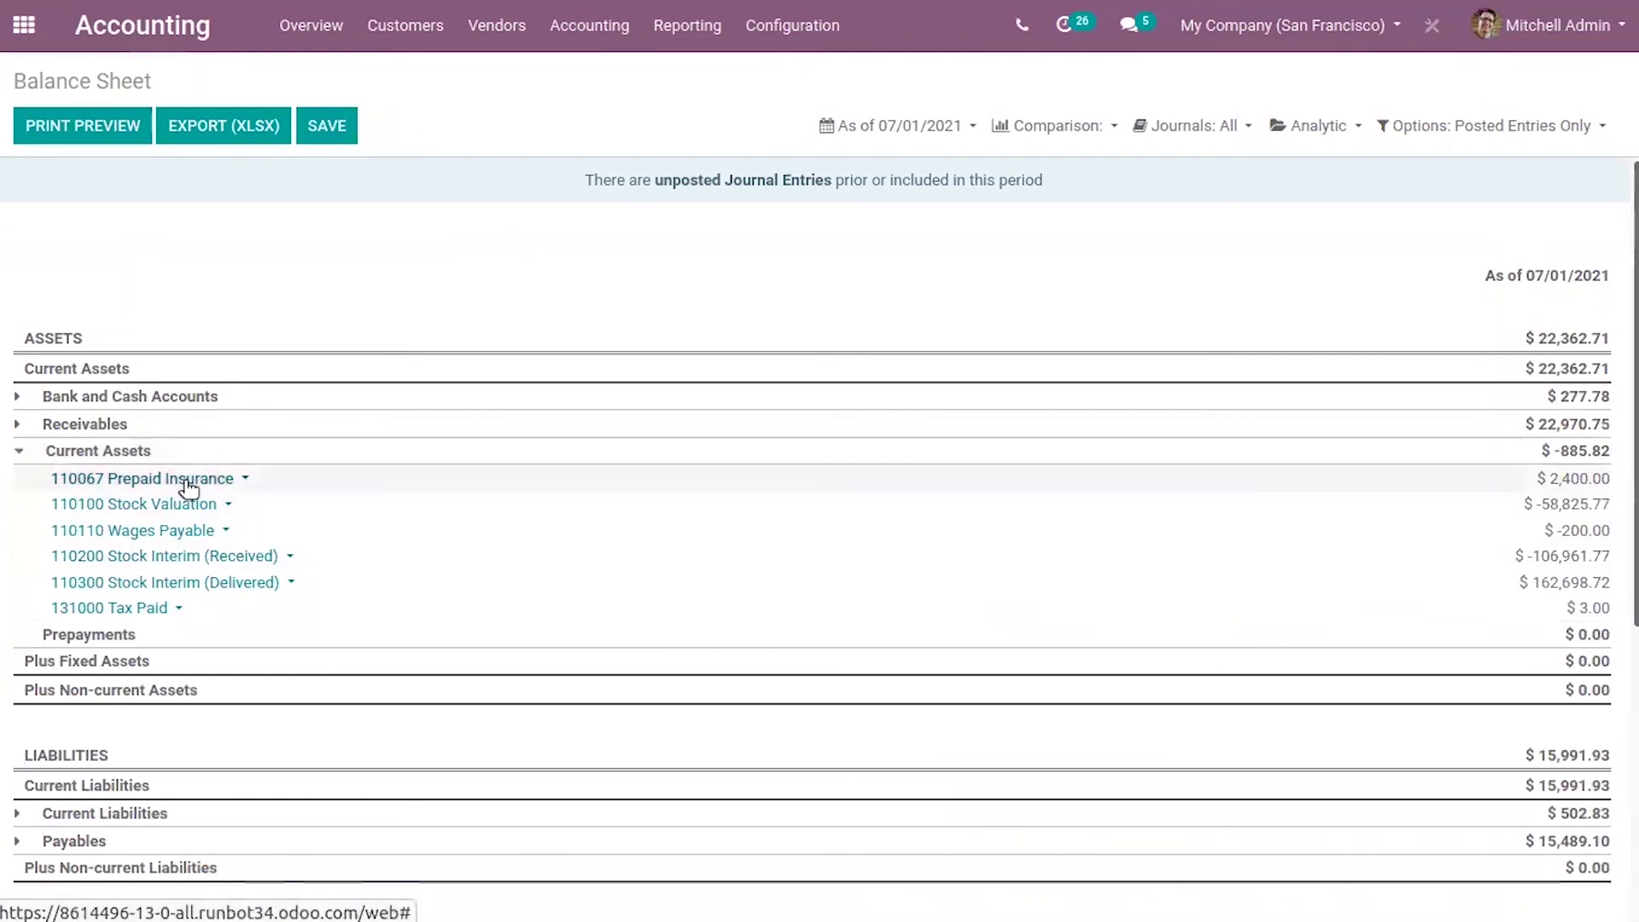
pyautogui.click(188, 482)
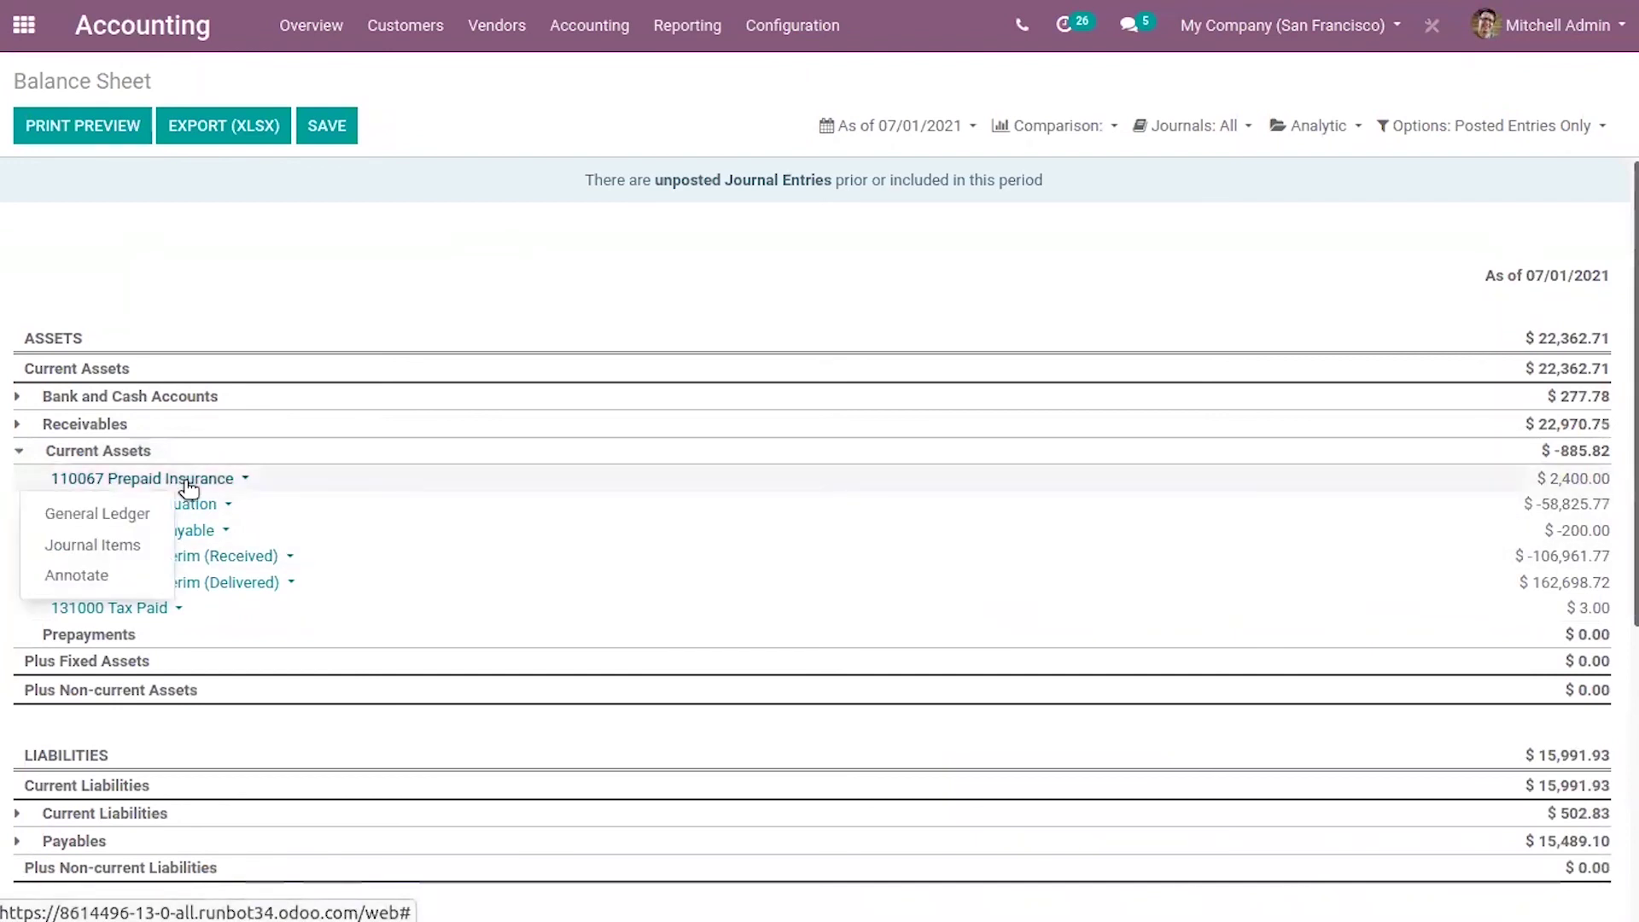
pyautogui.click(106, 549)
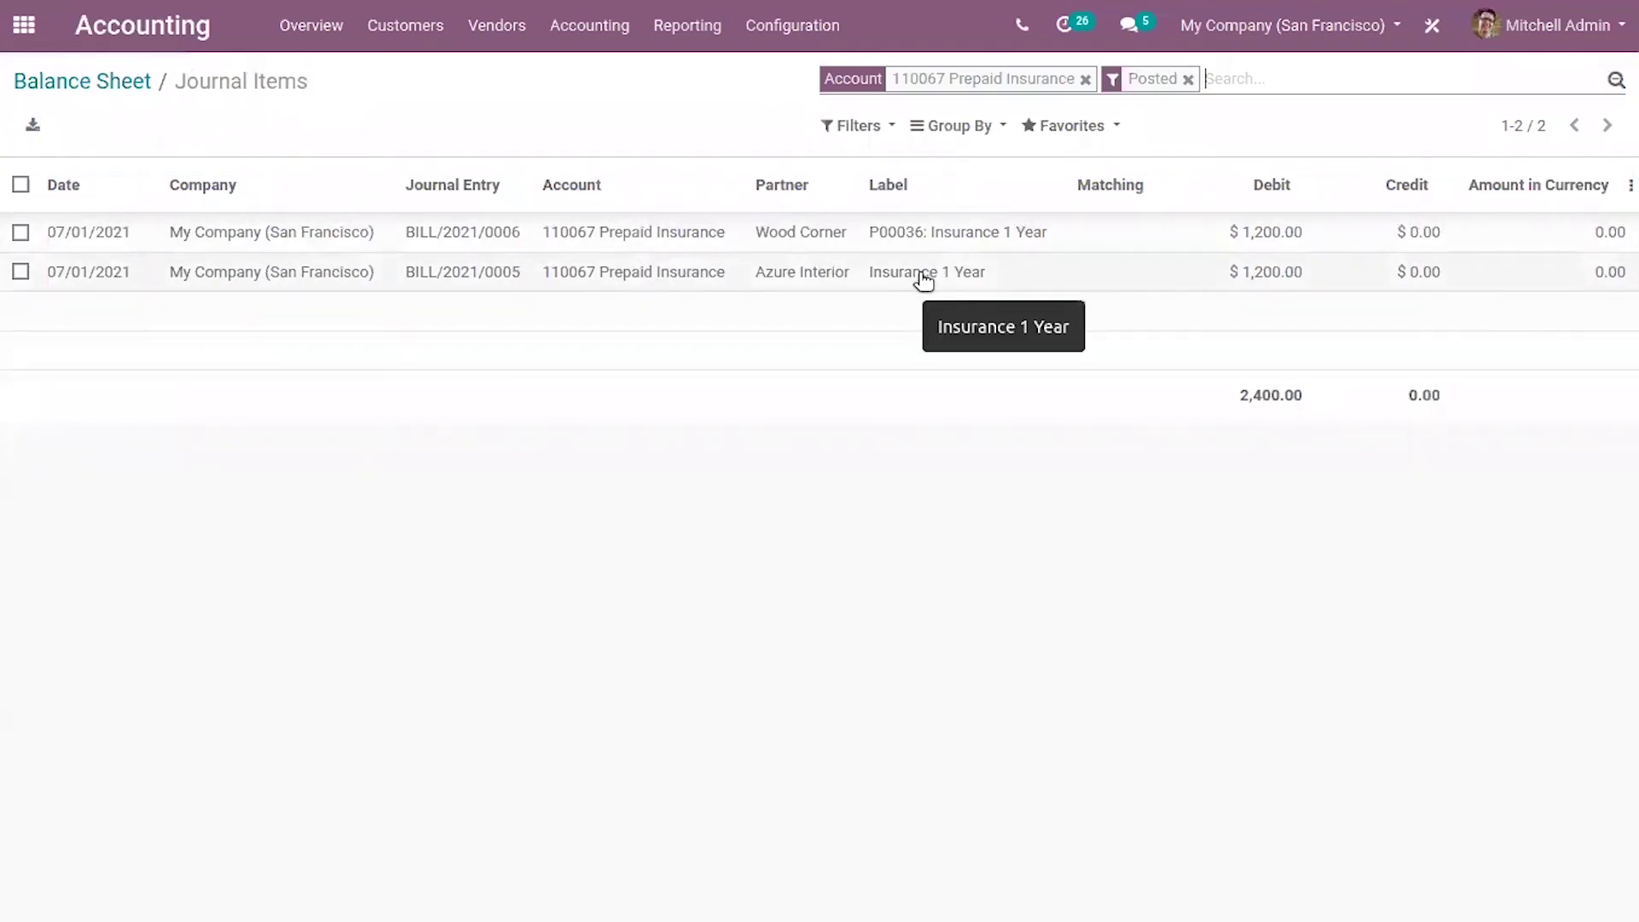
pyautogui.click(119, 92)
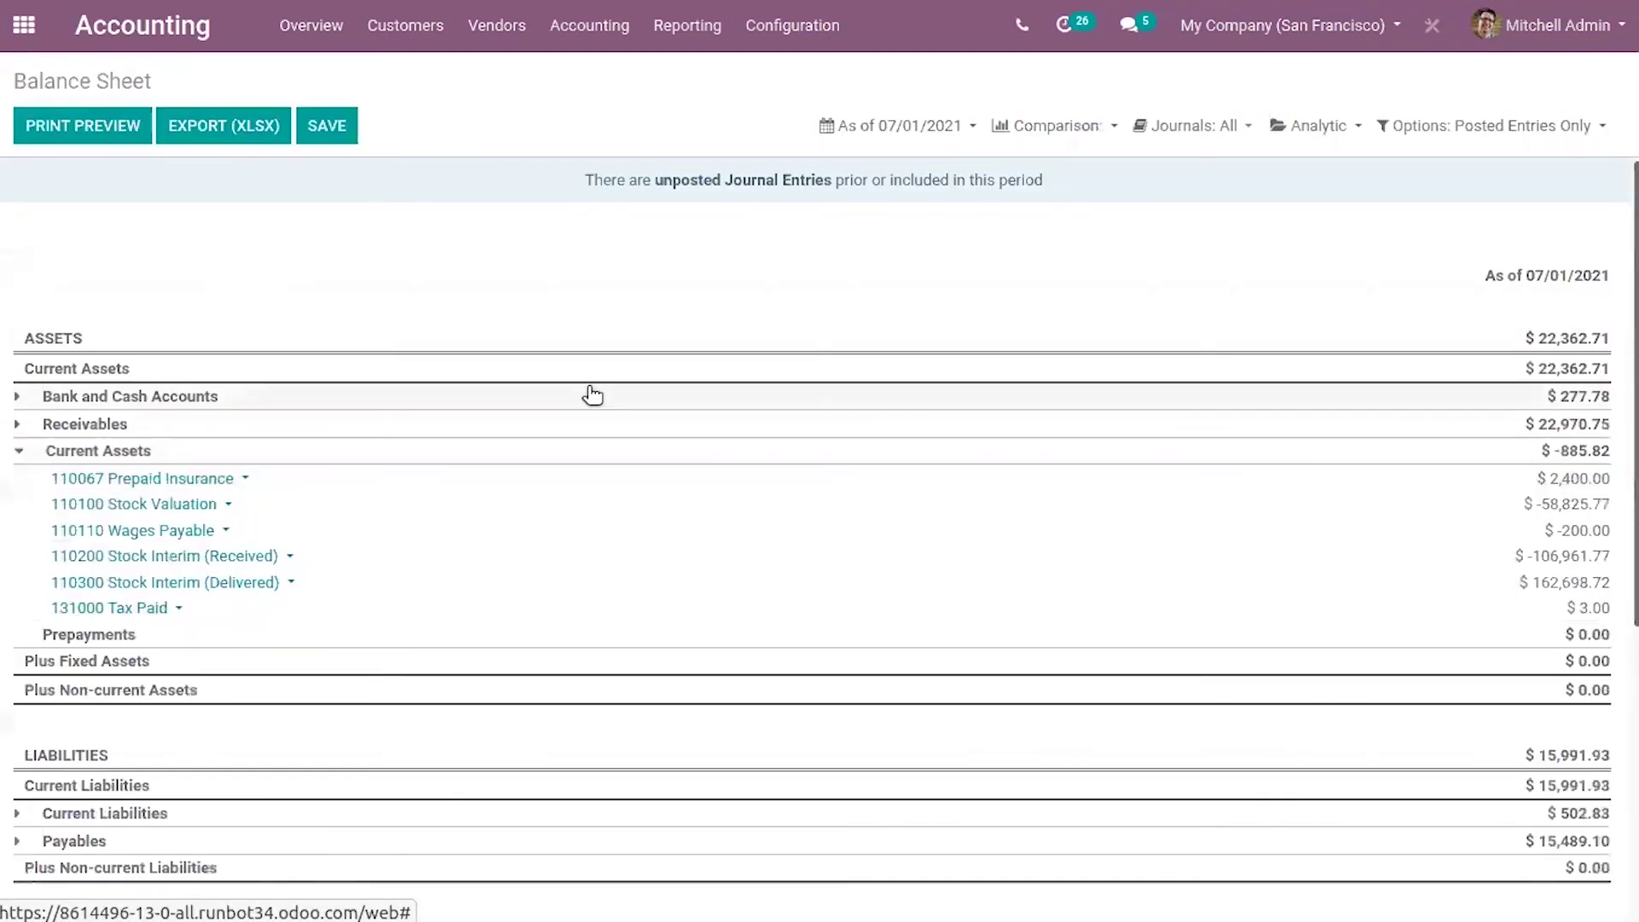
pyautogui.click(780, 17)
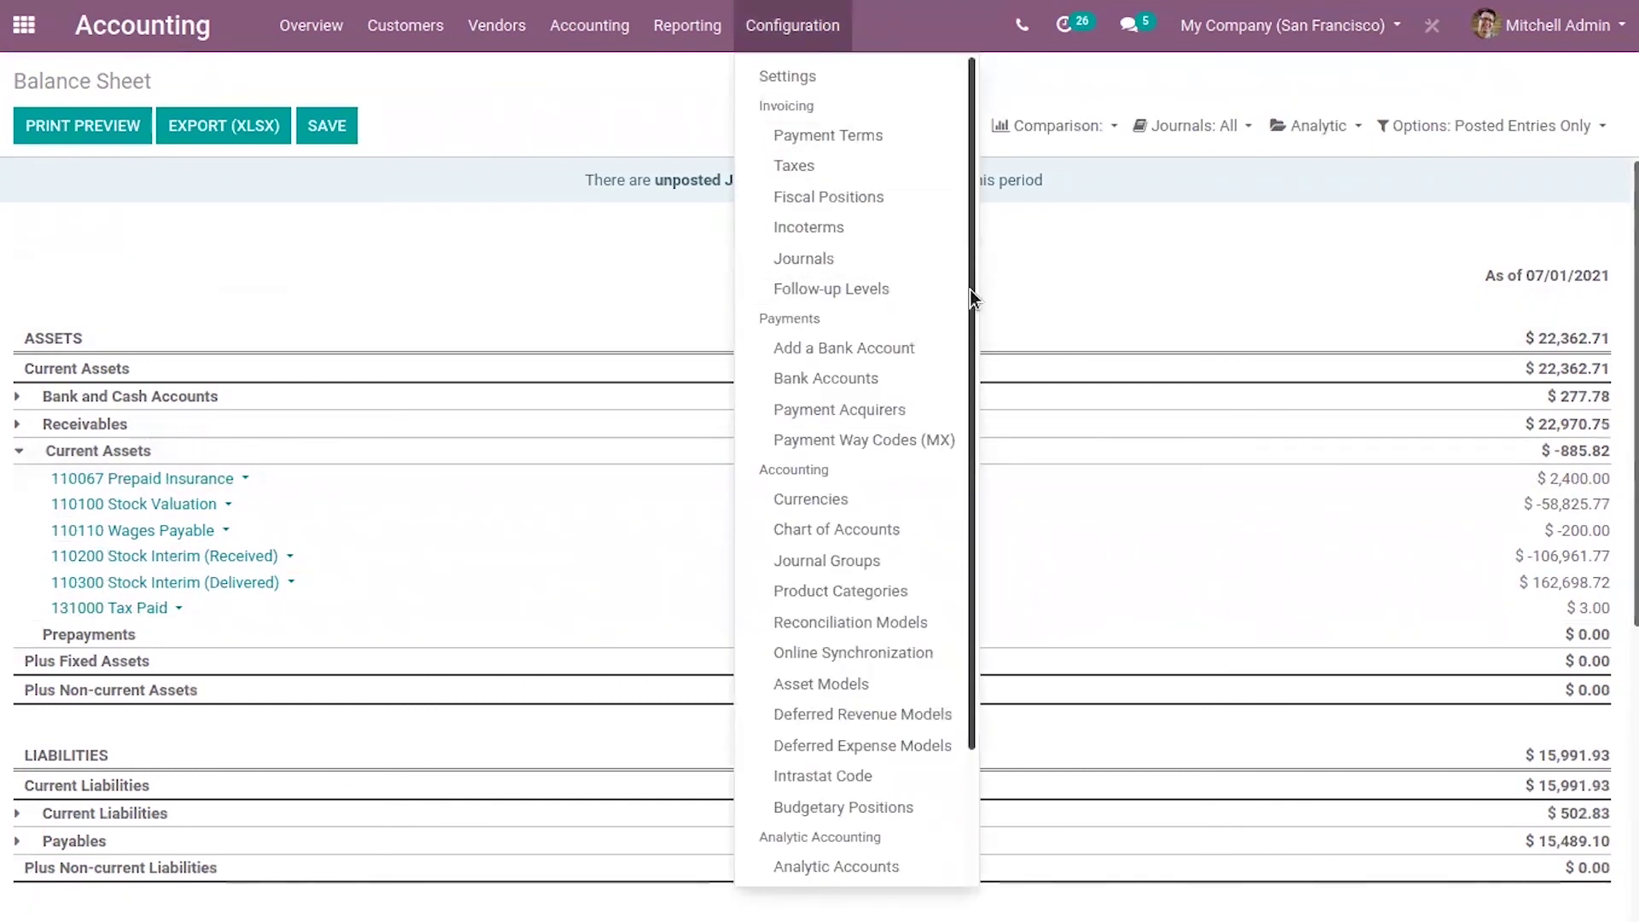
pyautogui.moveTo(969, 289); pyautogui.dragTo(968, 451)
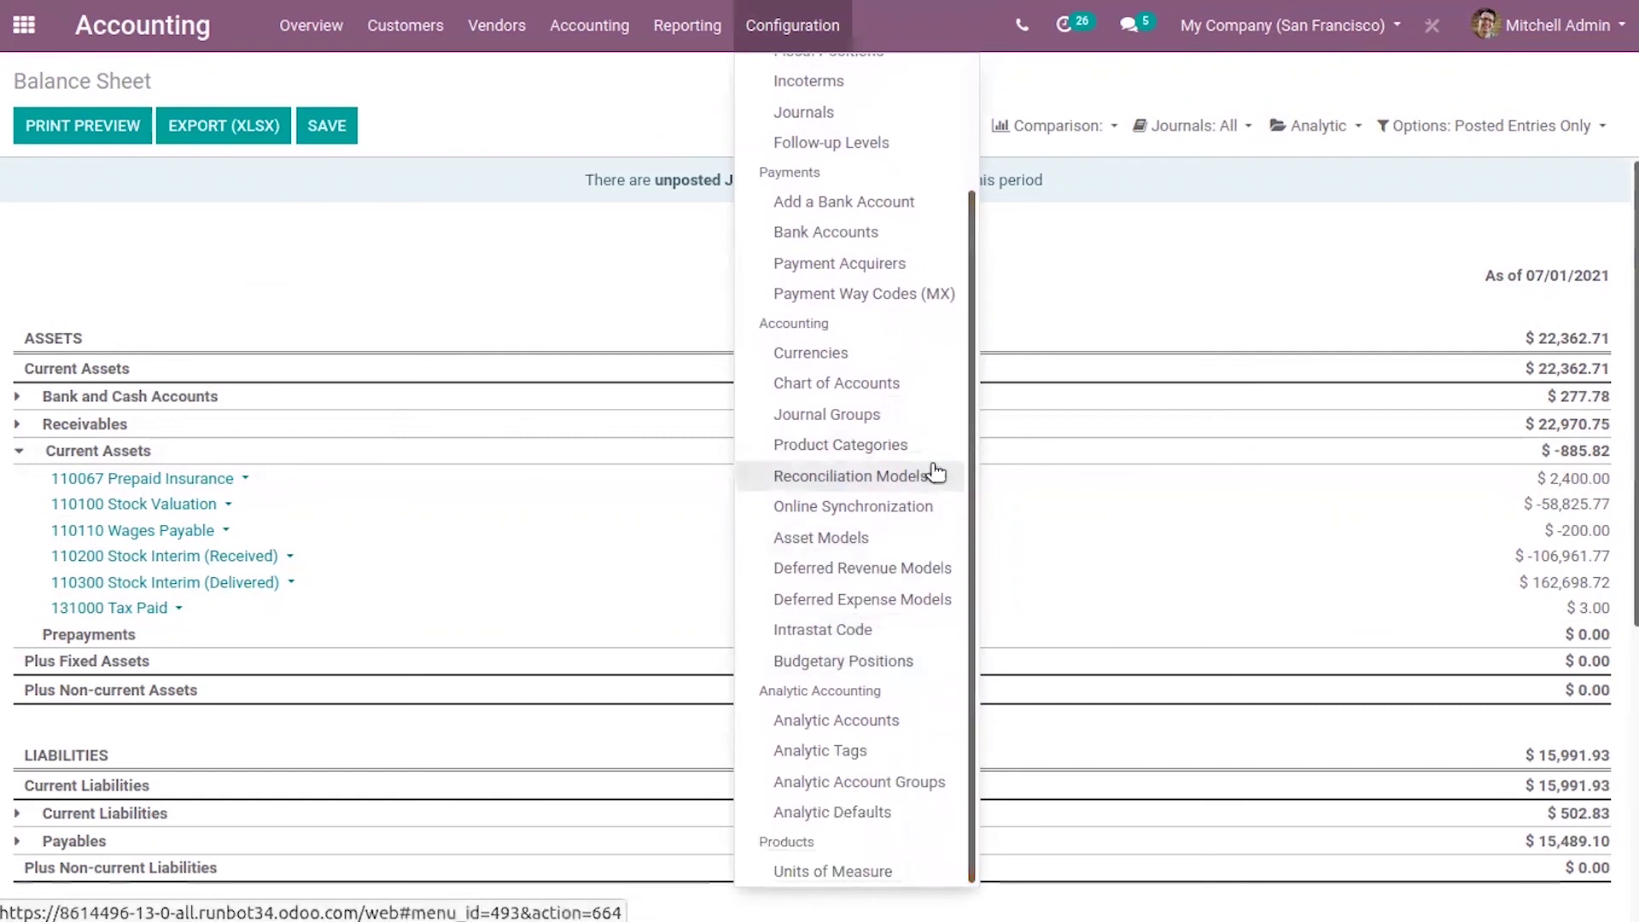
pyautogui.moveTo(970, 442); pyautogui.dragTo(977, 284)
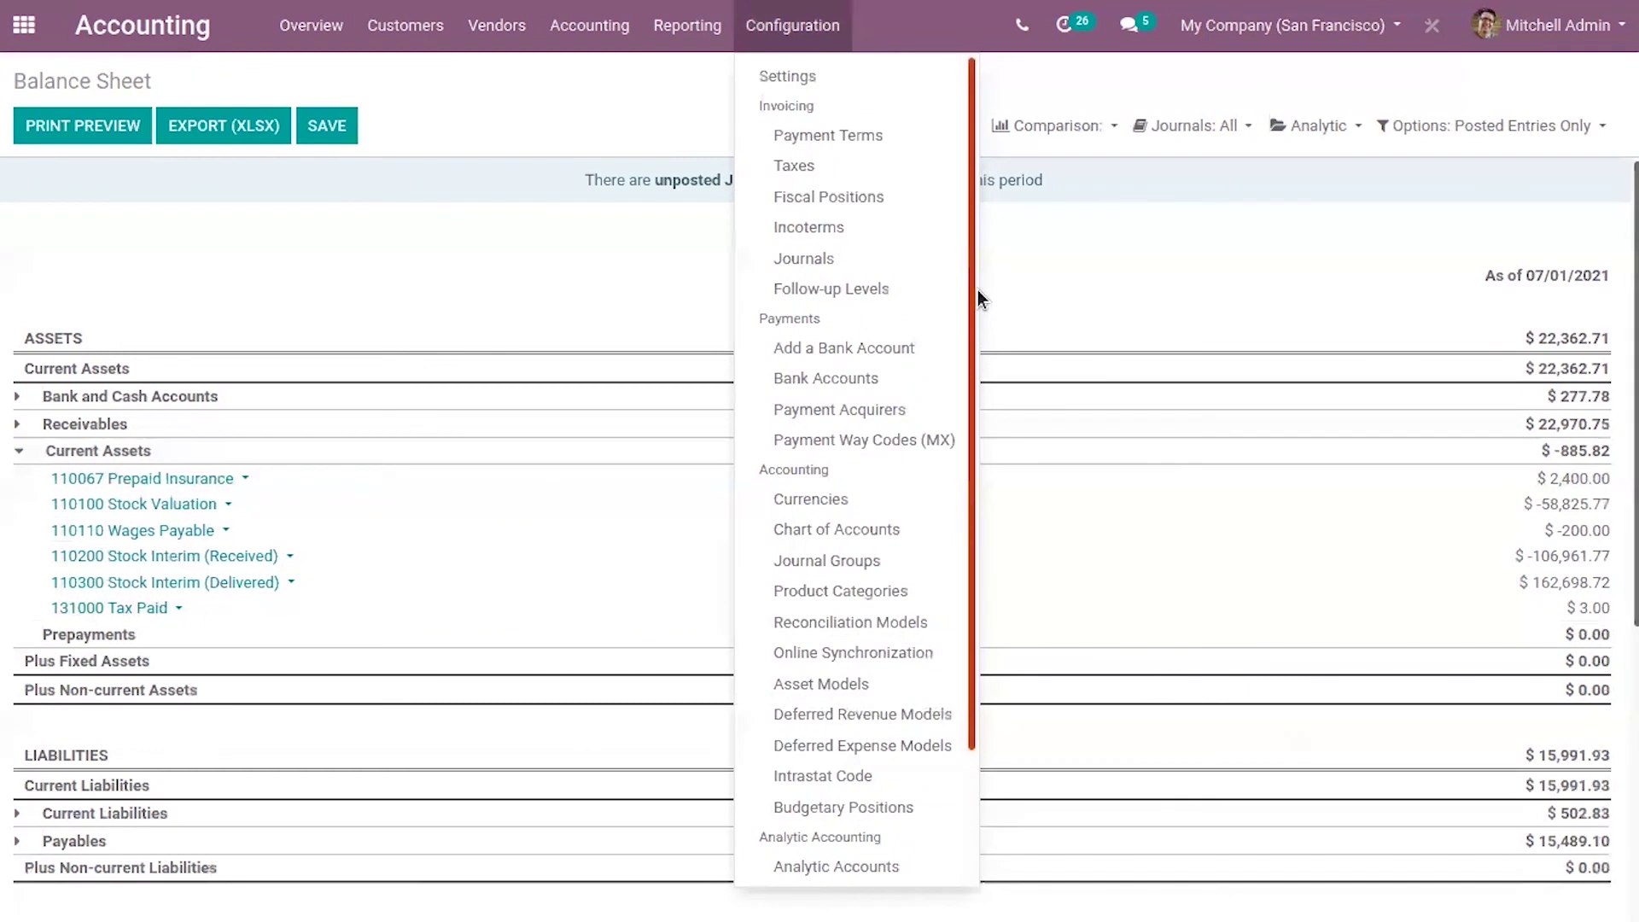
# Open the US GAAP Profit and Loss report and examine the accounts under Expenses, including 600000 Expenses.
pyautogui.click(687, 25)
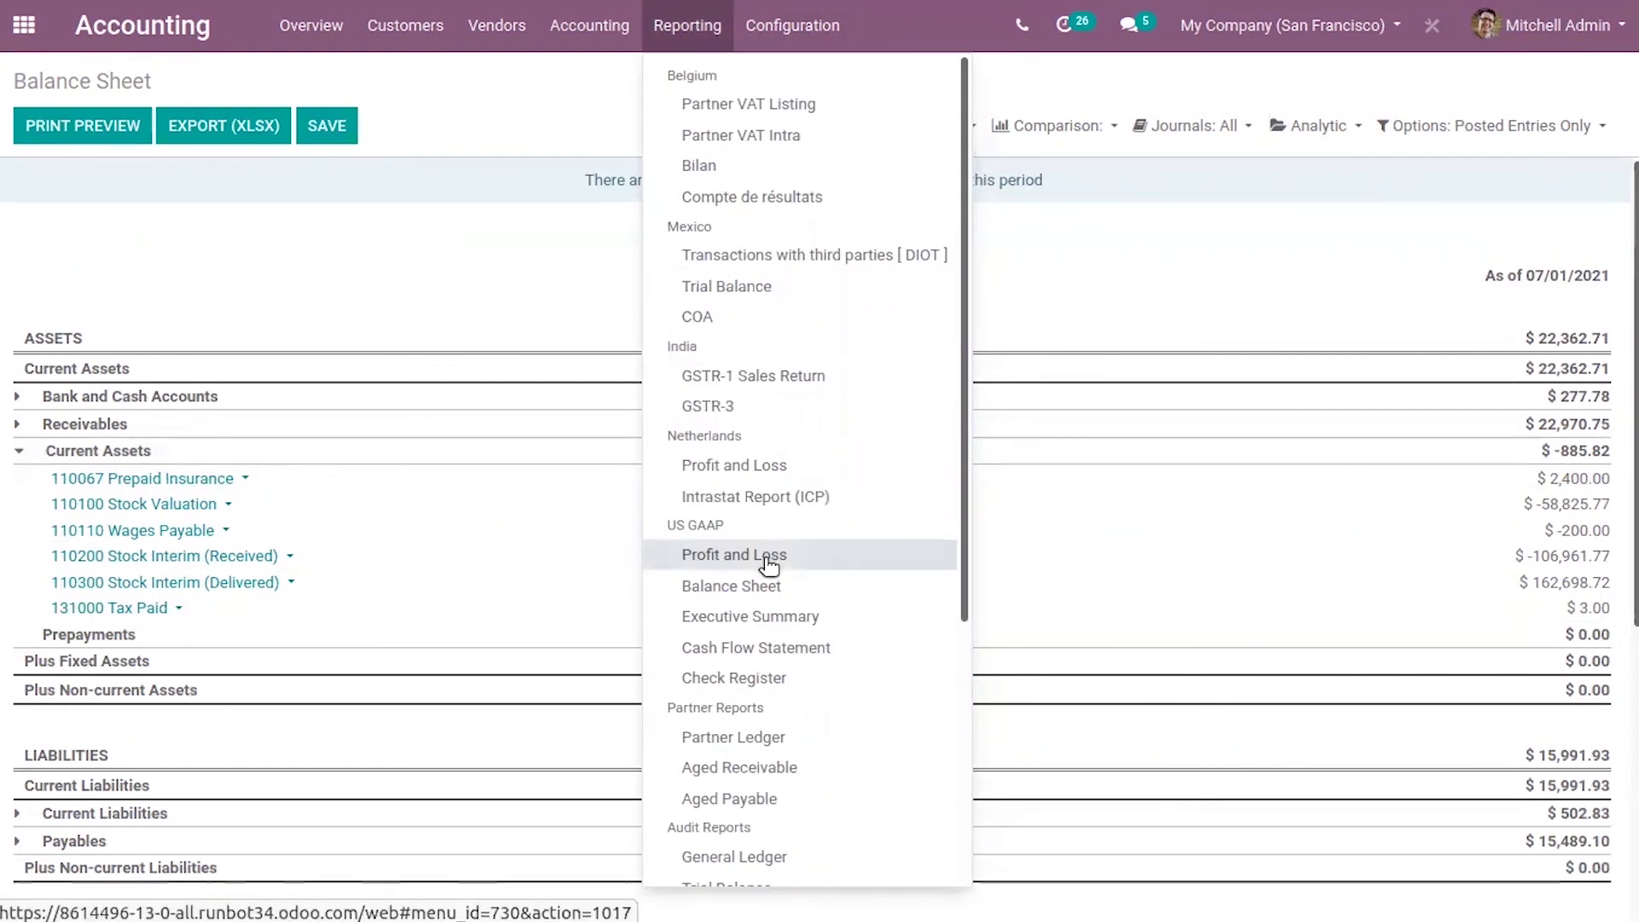
pyautogui.click(769, 556)
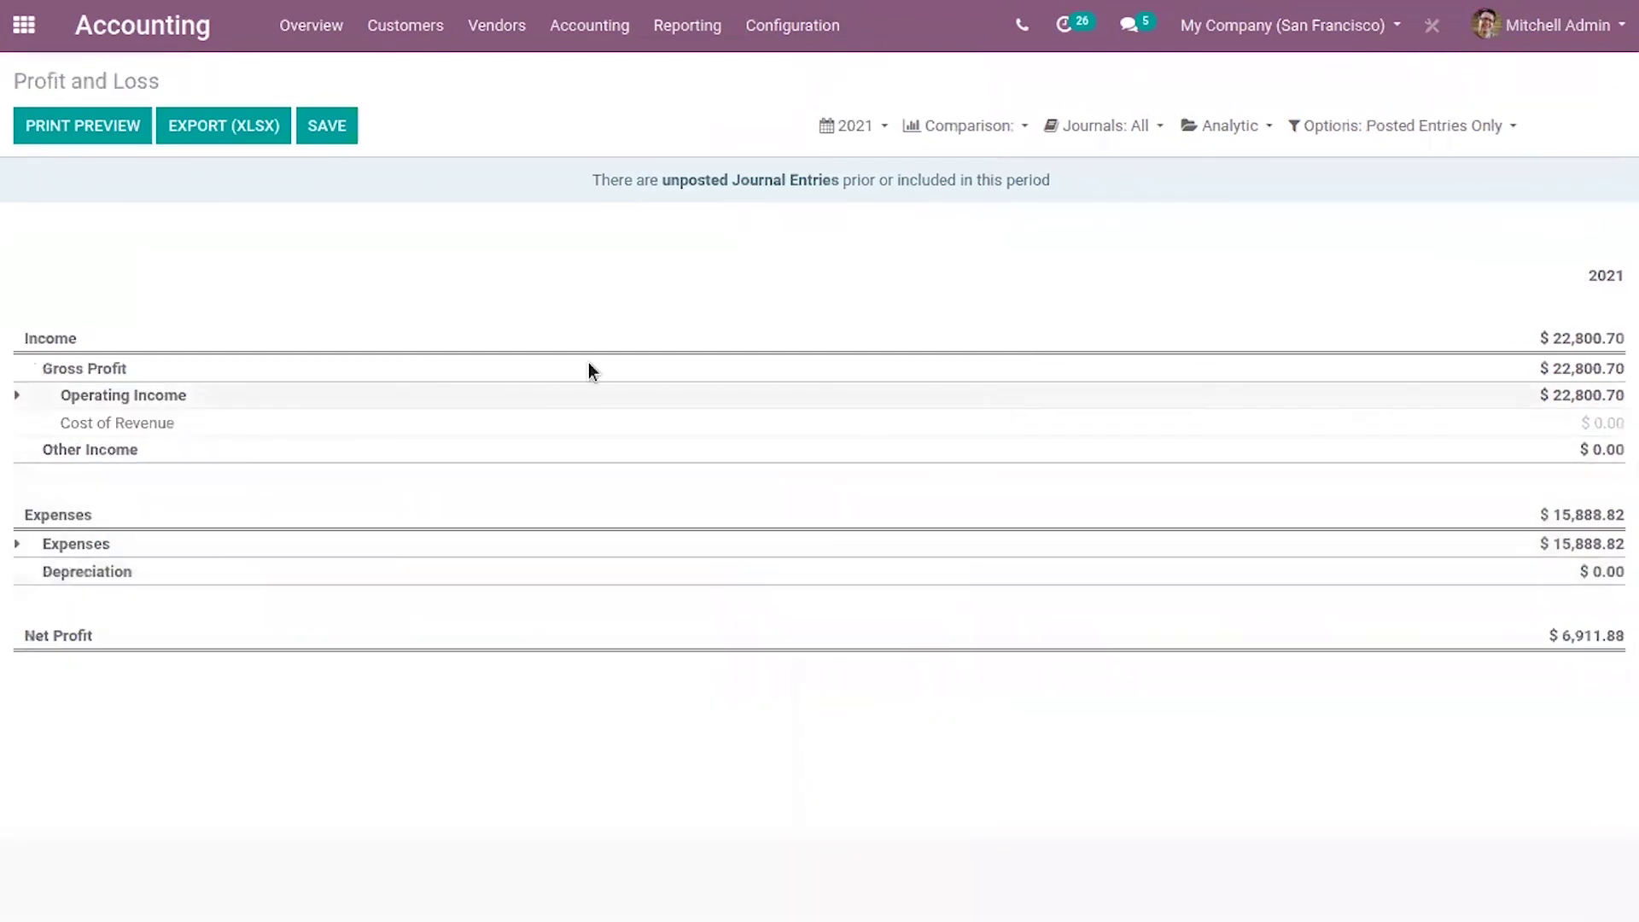
pyautogui.click(16, 546)
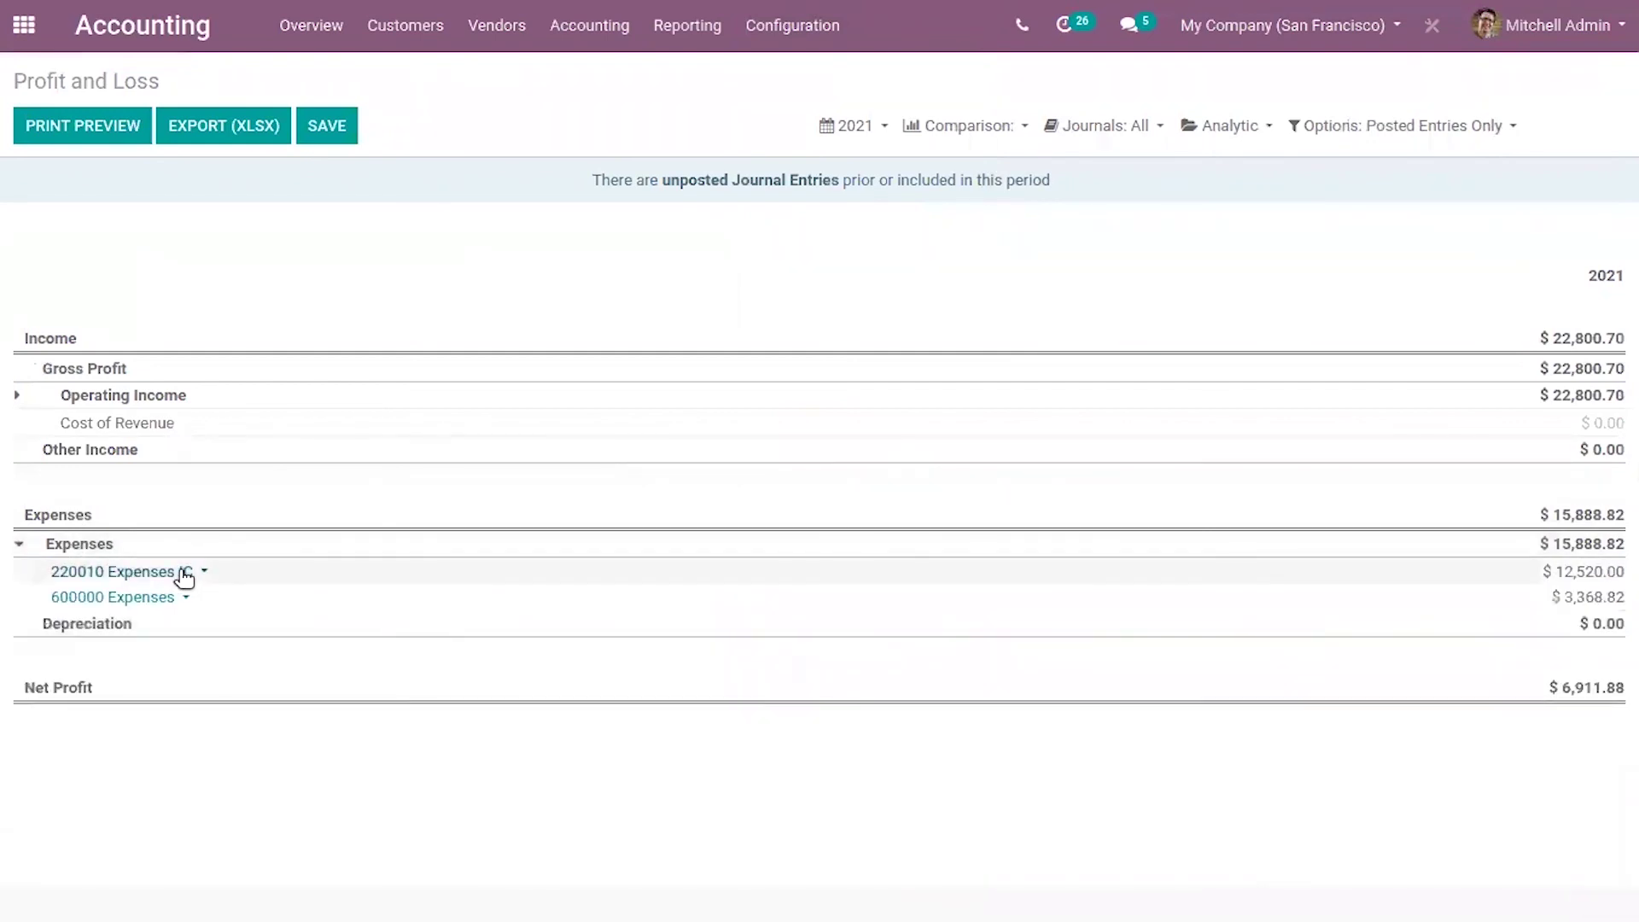
pyautogui.click(147, 597)
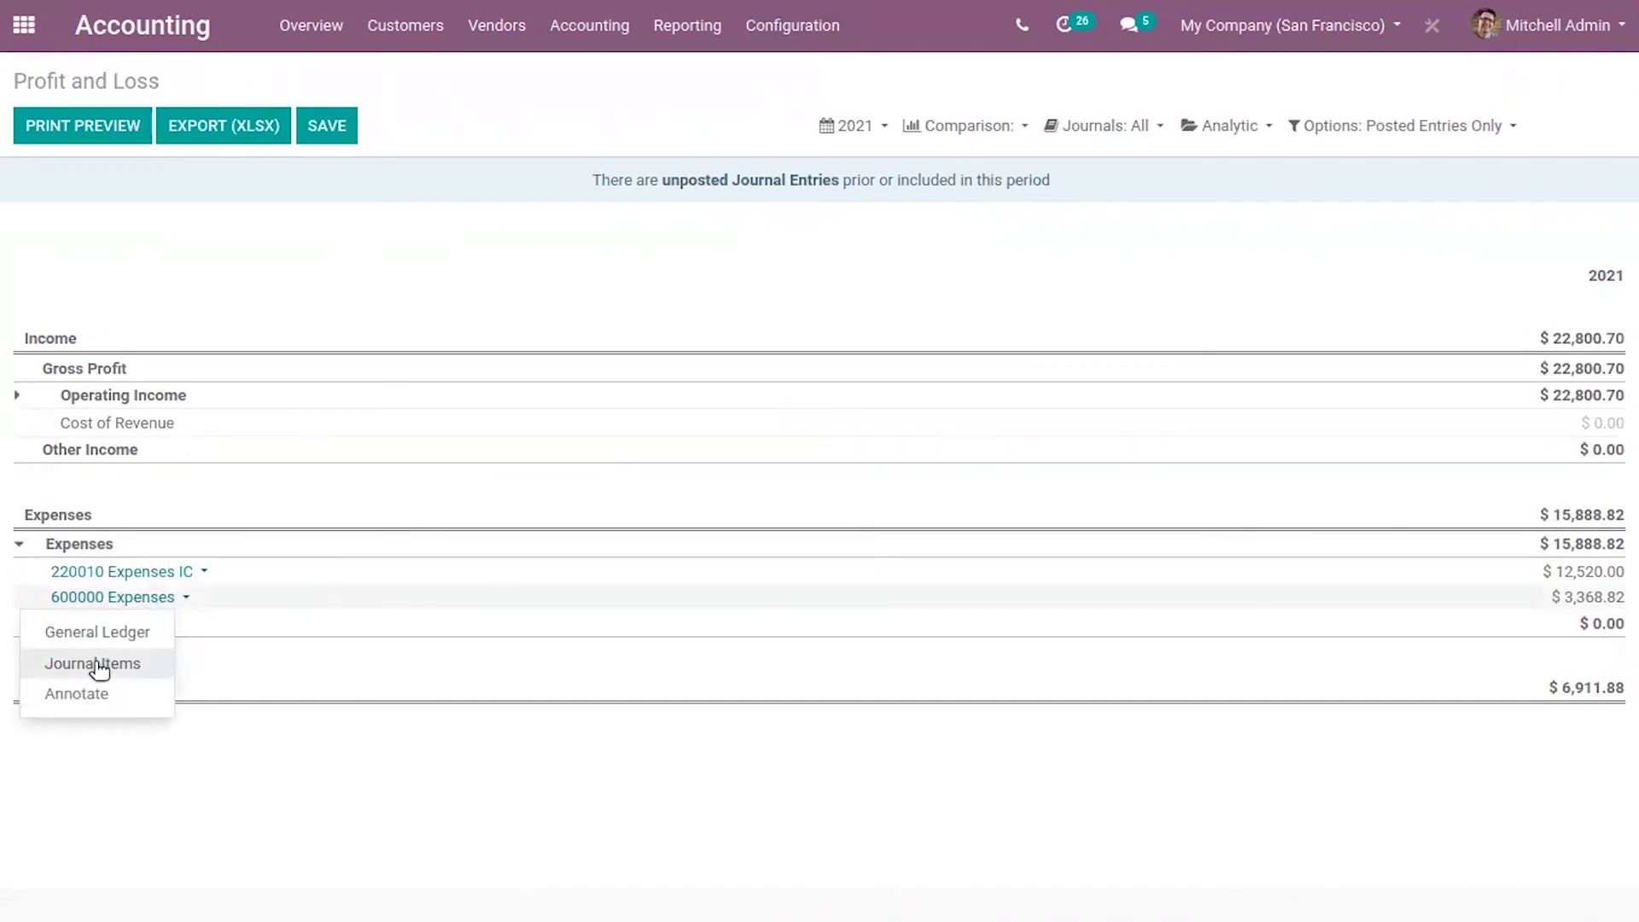
pyautogui.click(285, 757)
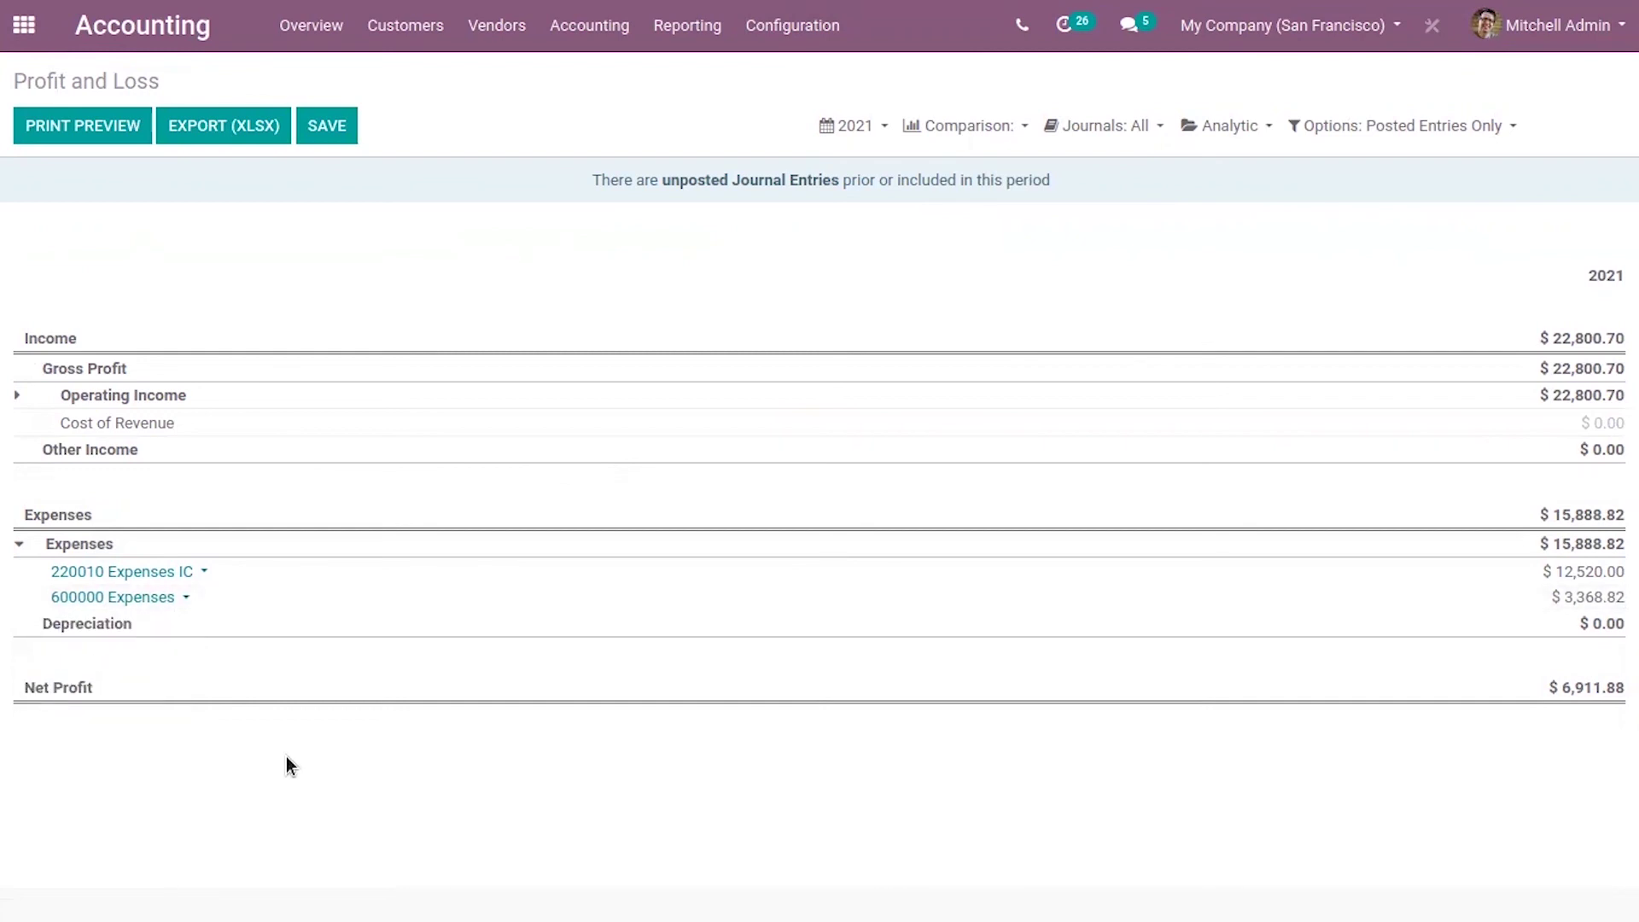